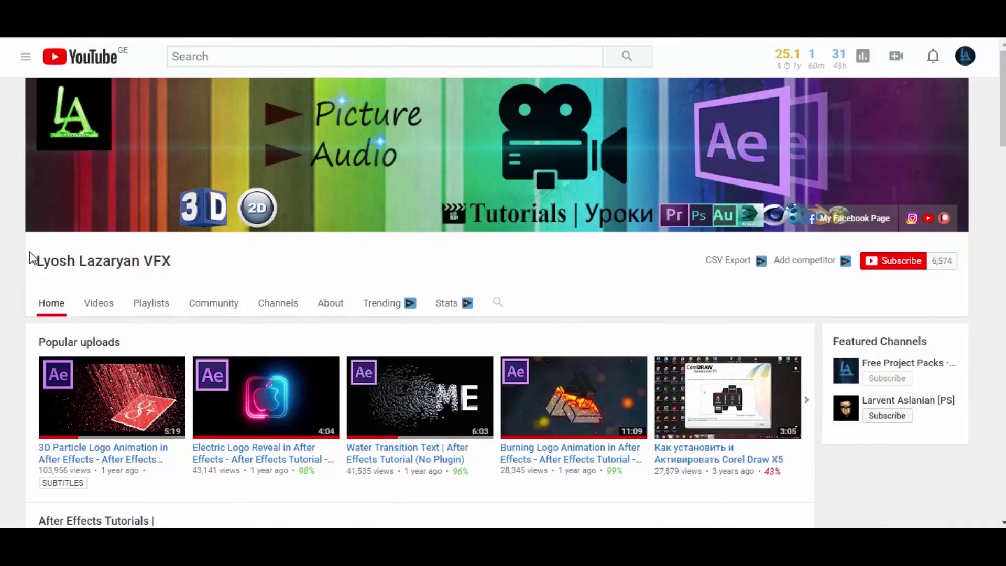
- Subscribe to the After Effects tutorial channel and bring up its notification bell options
left_click_drag(30, 264, 66, 260)
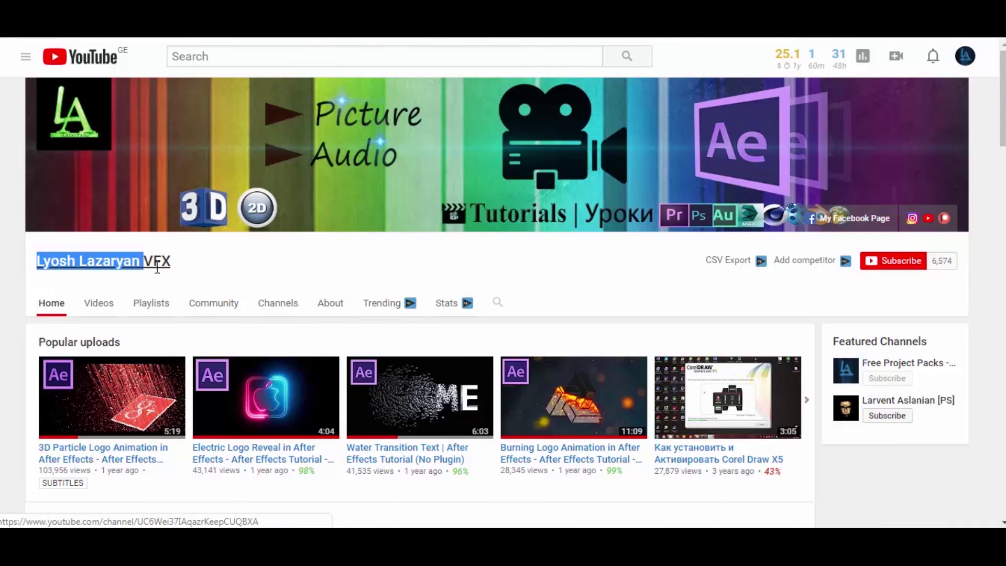
left_click(221, 284)
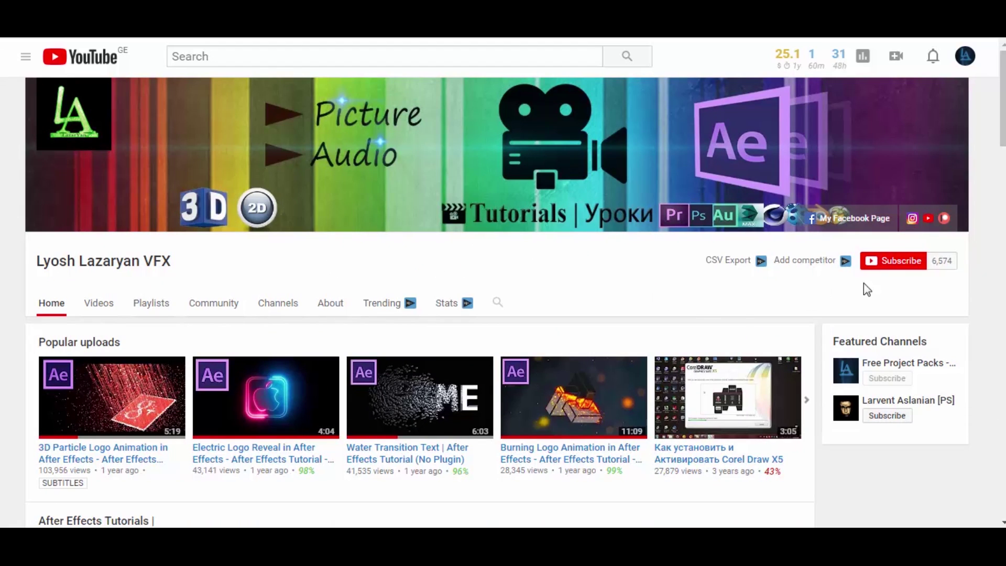
left_click(893, 261)
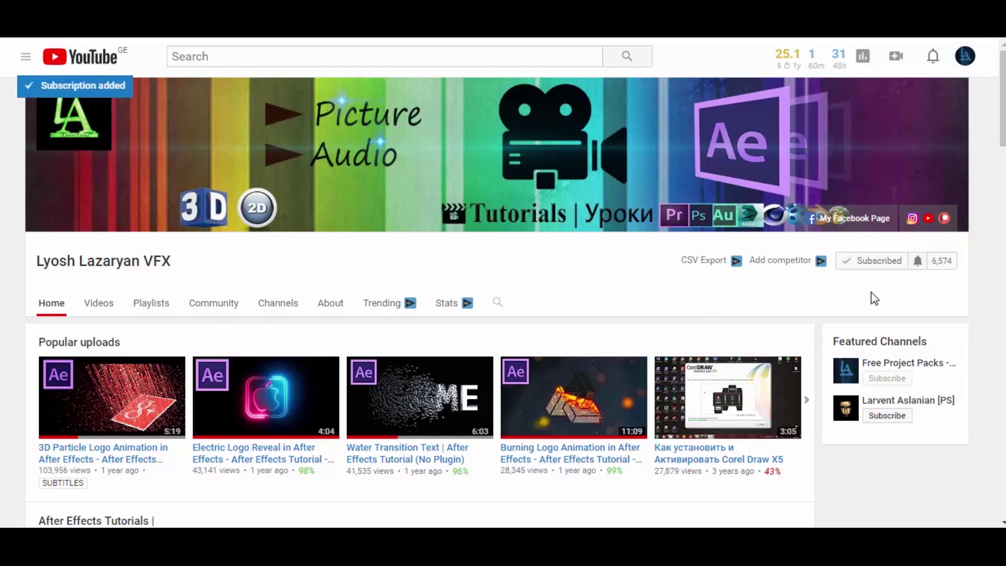
left_click(920, 264)
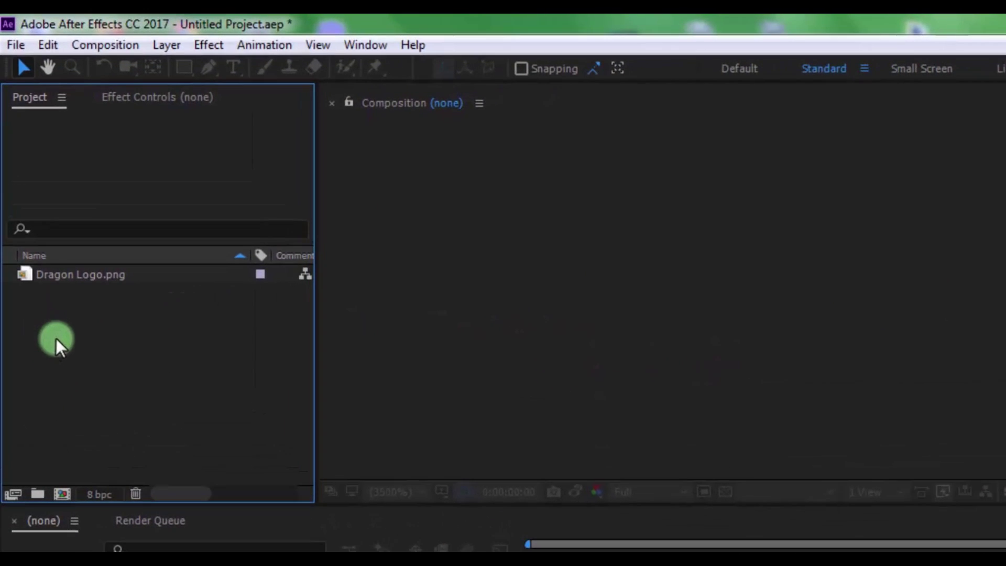
- Create a new composition 'Beam Logo' at 1920×1080, 30 fps, 0:00:07:00 duration
right_click(50, 308)
left_click(86, 319)
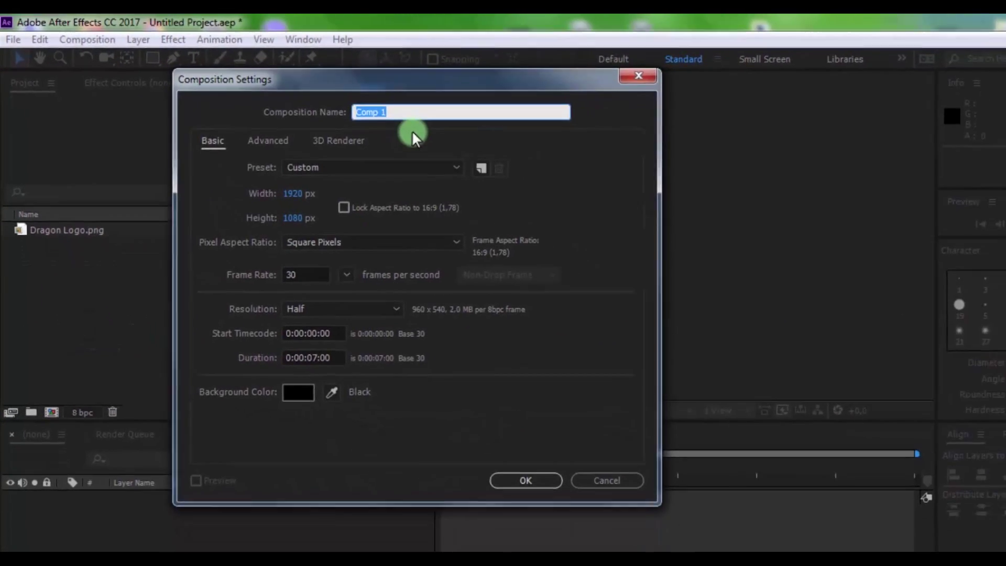
type("Beam Logo")
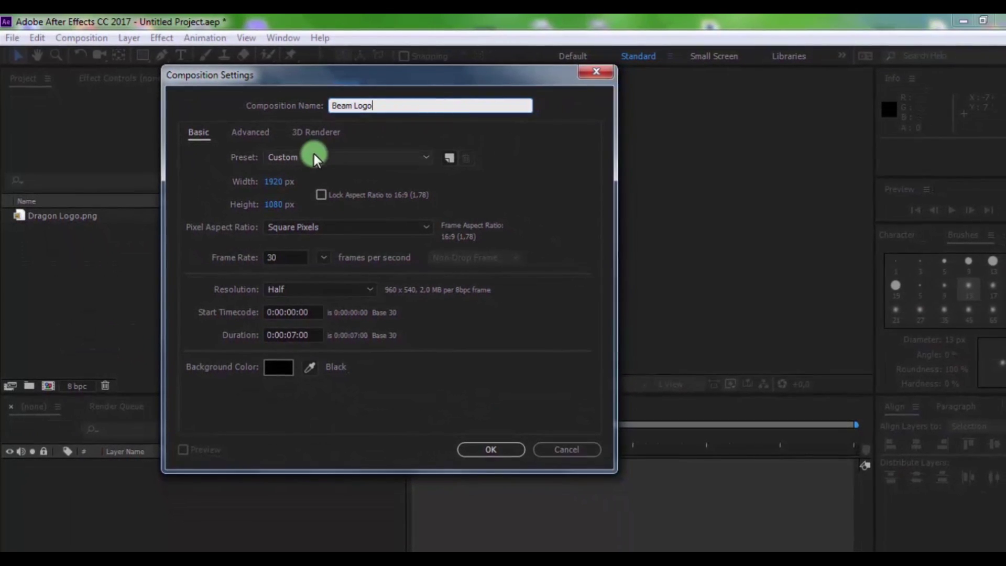
left_click(278, 204)
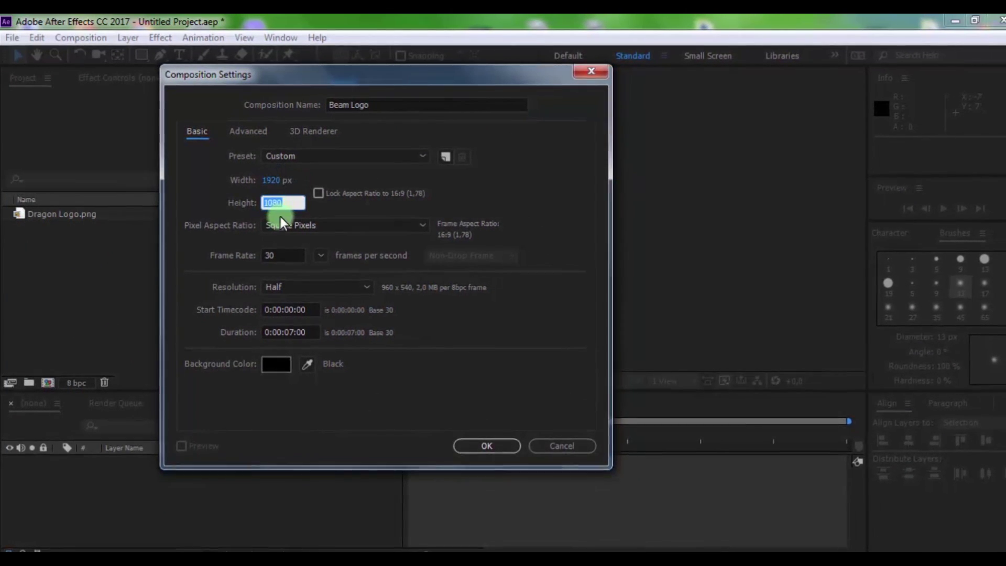
left_click(283, 255)
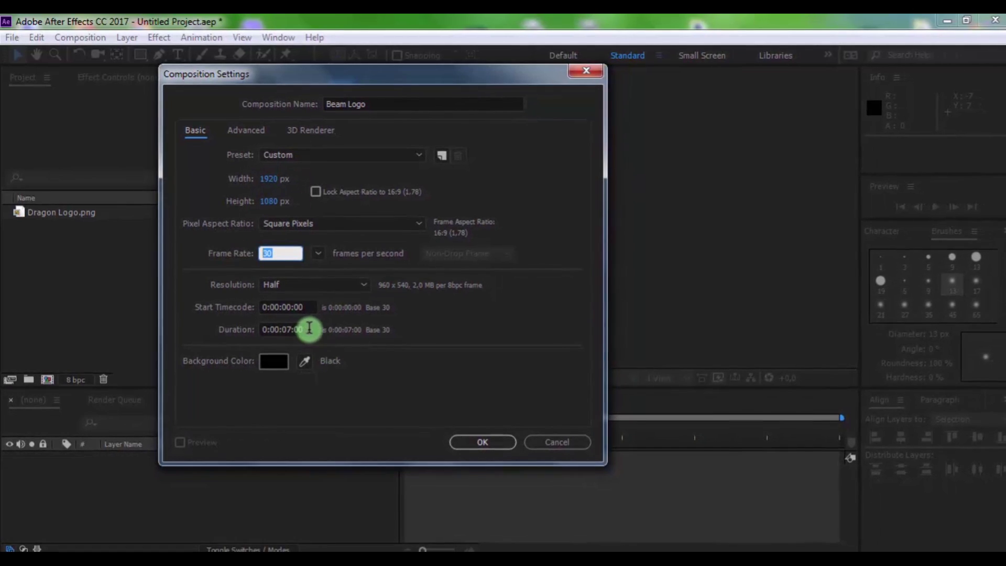
left_click(277, 330)
left_click(481, 443)
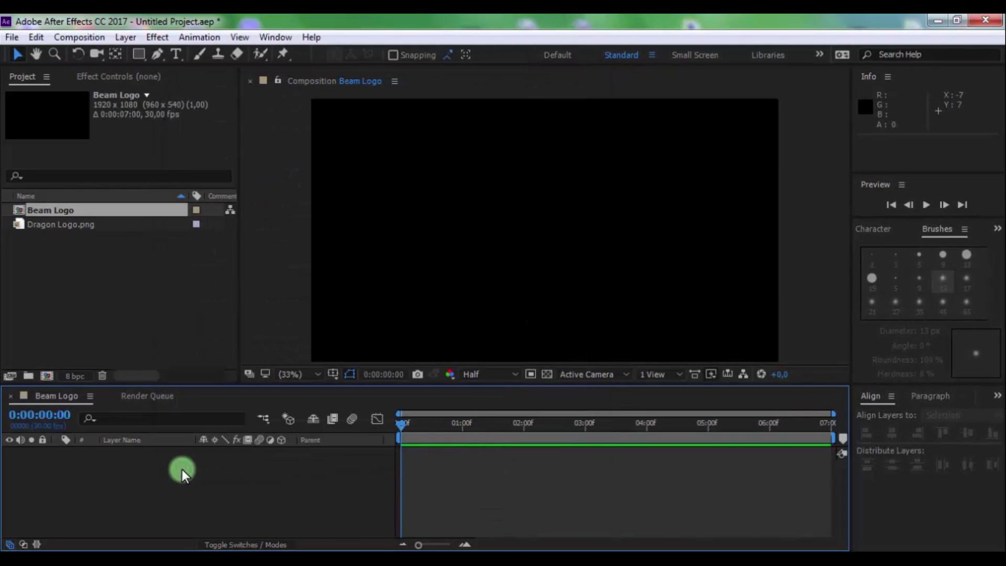
- Draw a thin white rectangle bar across the composition centre
left_click(138, 54)
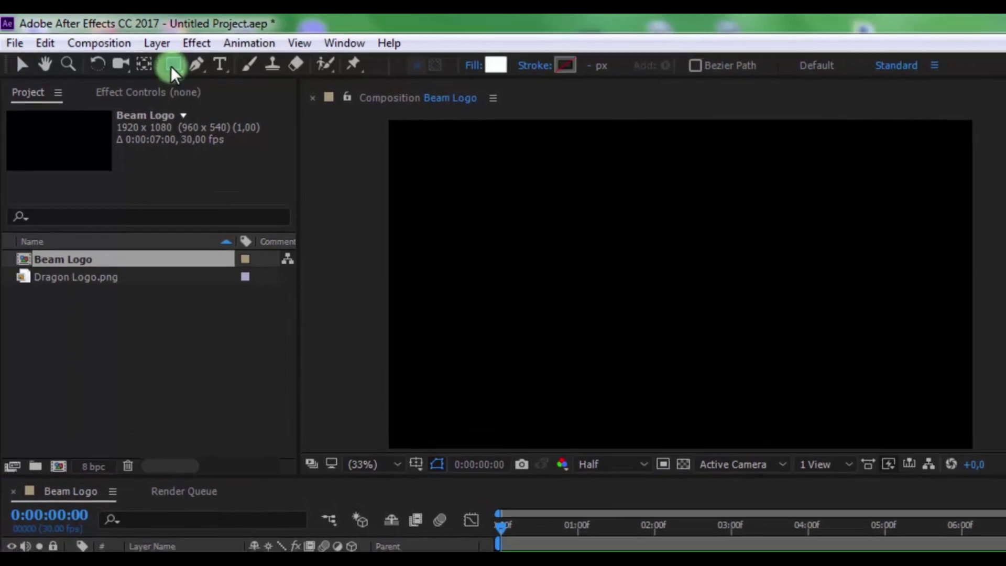
left_click(555, 264)
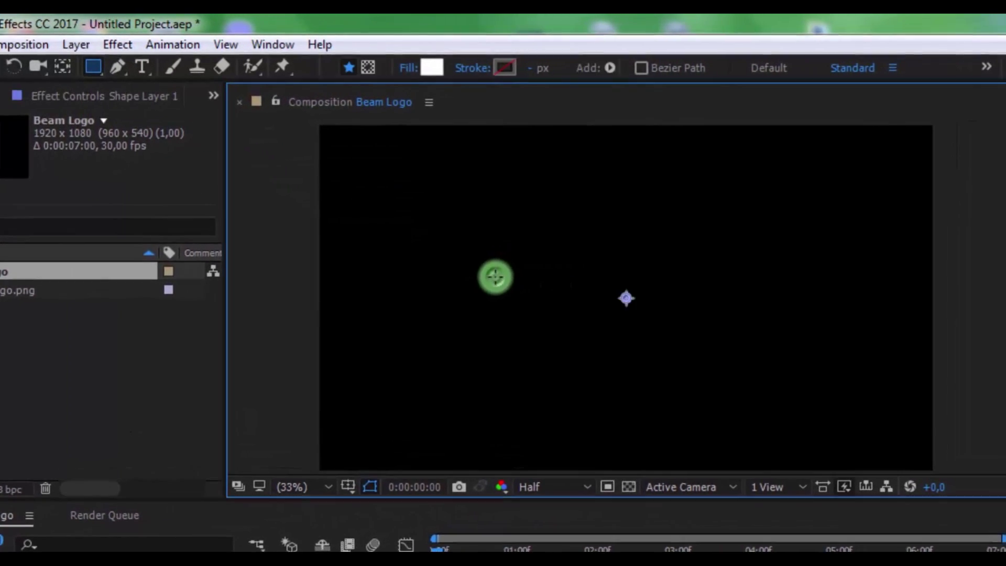
left_click_drag(494, 276, 742, 298)
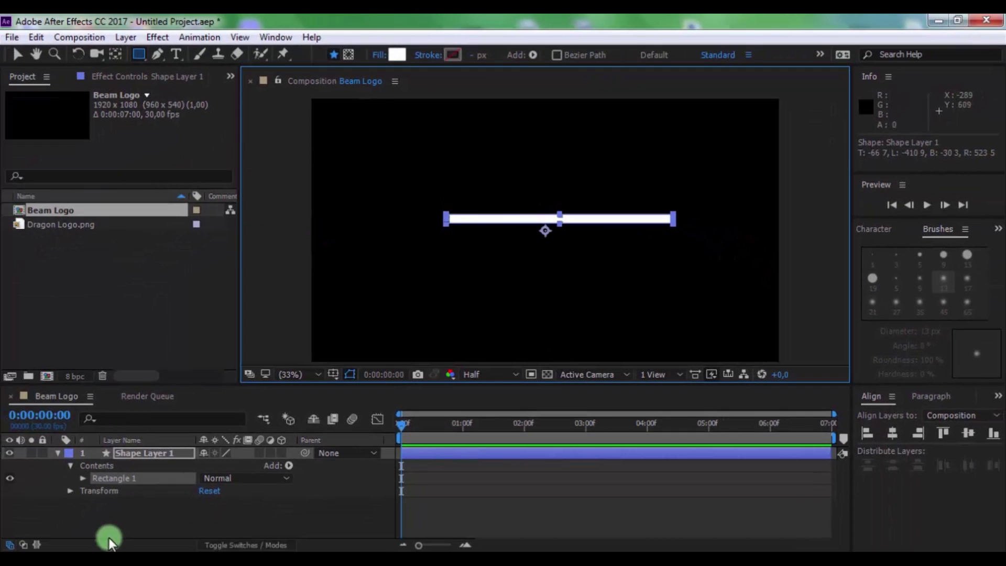
left_click(120, 519)
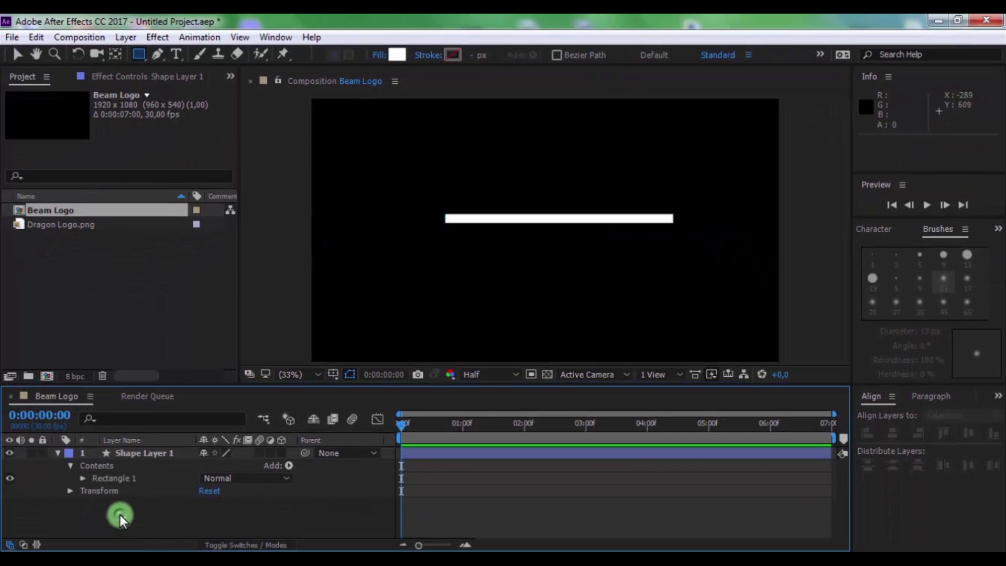
- With the Pen tool, zoom in and place the first point at the bar's top-left corner
left_click(157, 54)
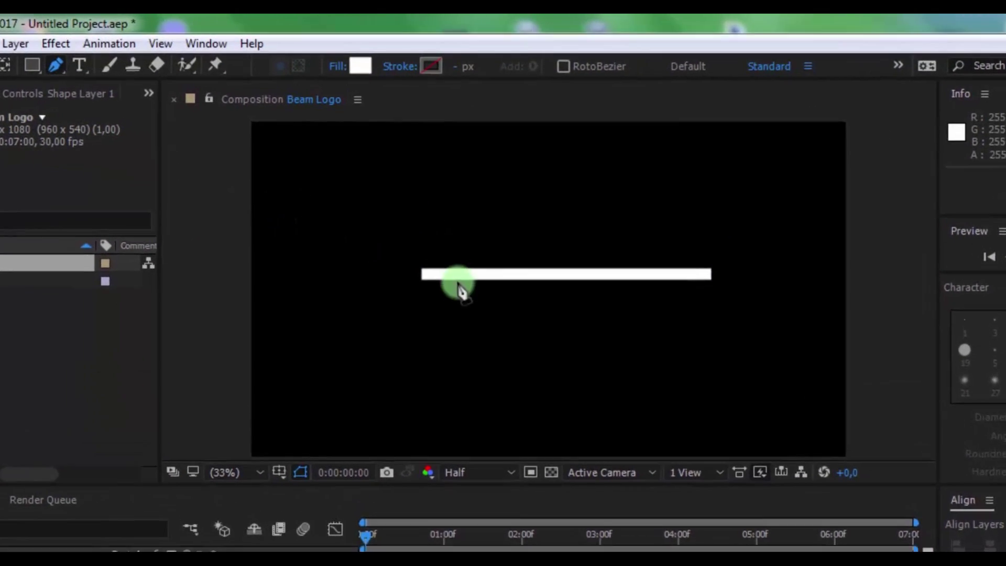
key("period")
key("period")
key("period")
key("period")
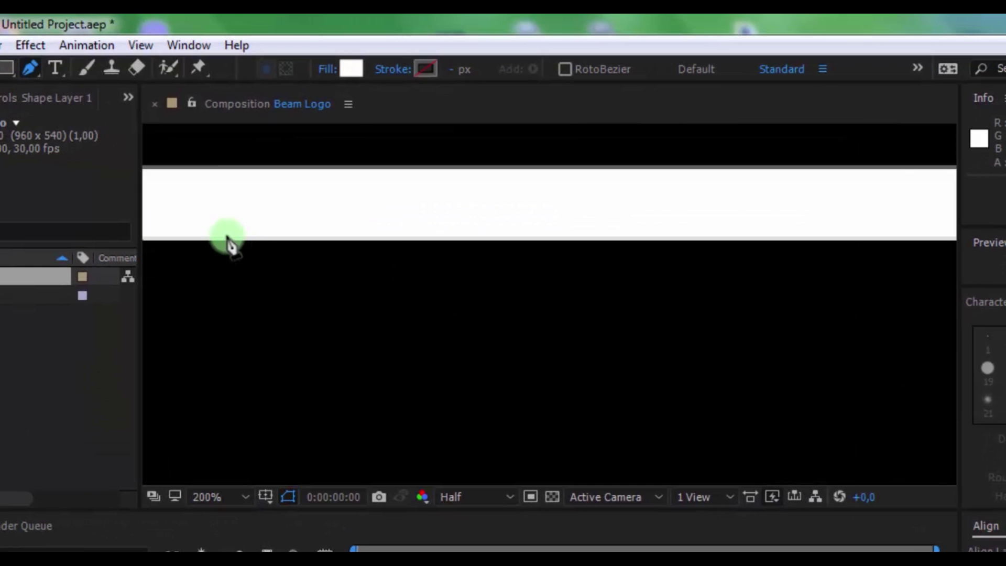
left_click_drag(228, 243, 869, 332)
key("period")
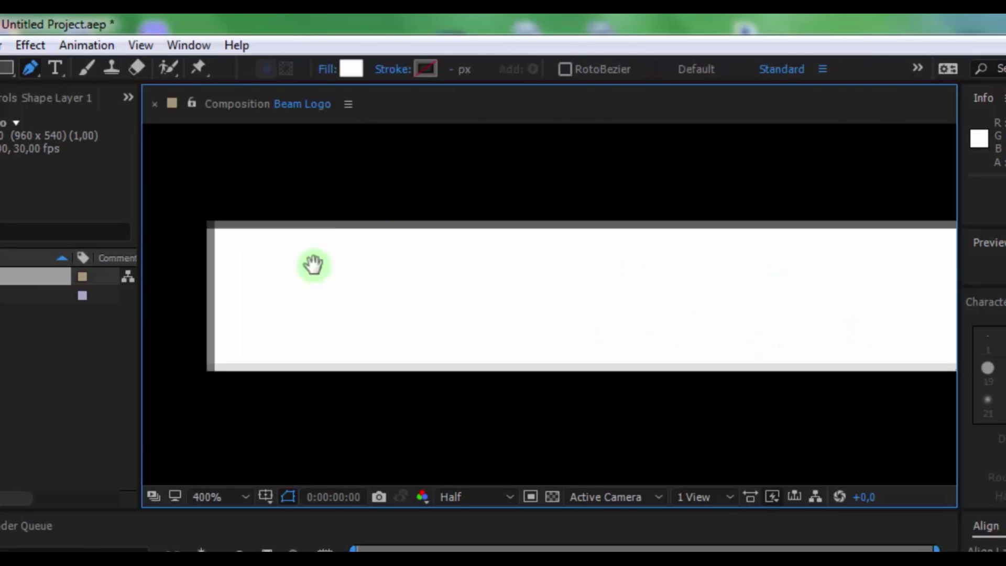
left_click_drag(314, 265, 538, 284)
key("g")
left_click(442, 245)
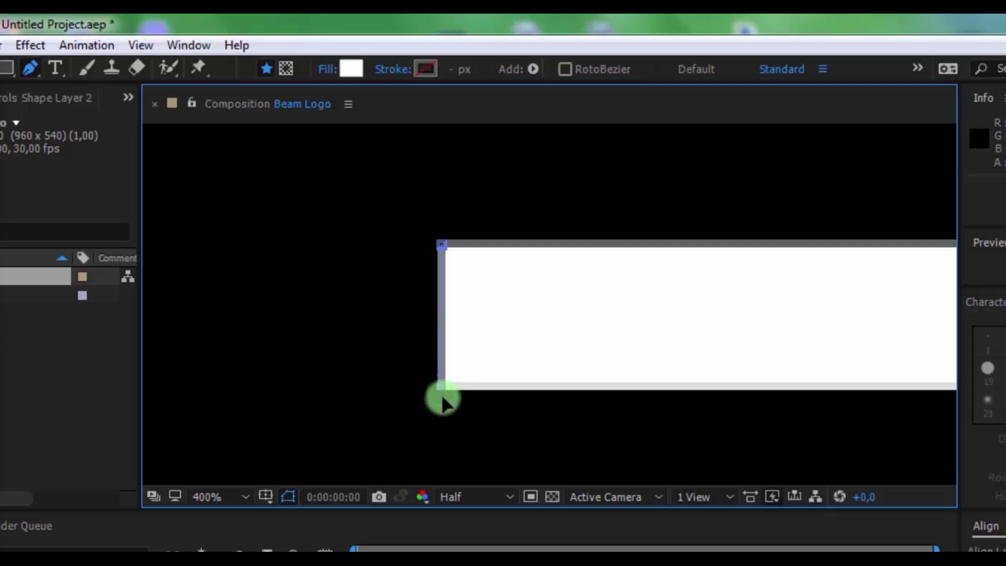
- Add a pointed tip at the bar's right end and a point along its top edge
key("comma")
key("comma")
left_click_drag(743, 357, 276, 357)
key("period")
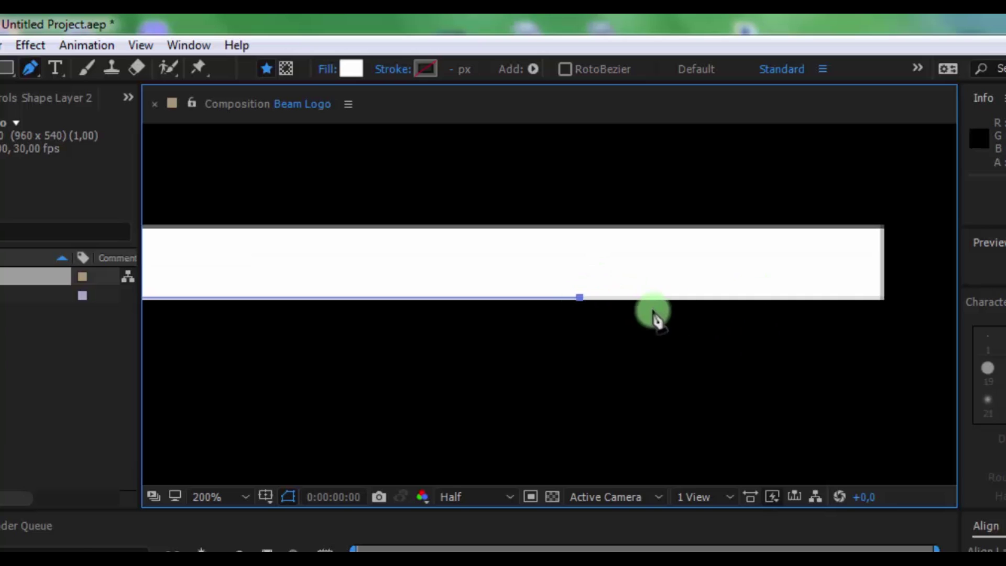
left_click(881, 264)
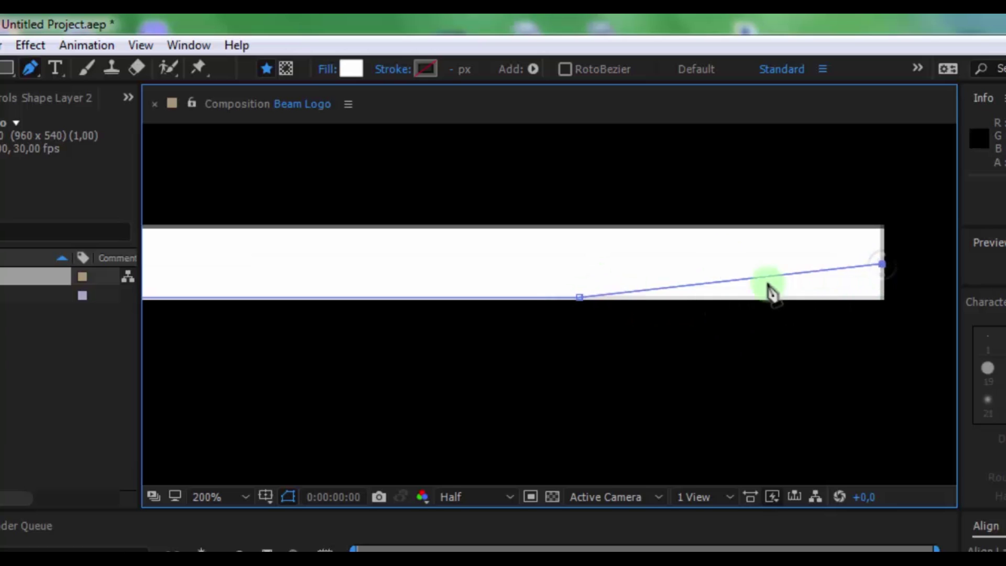
left_click(580, 228)
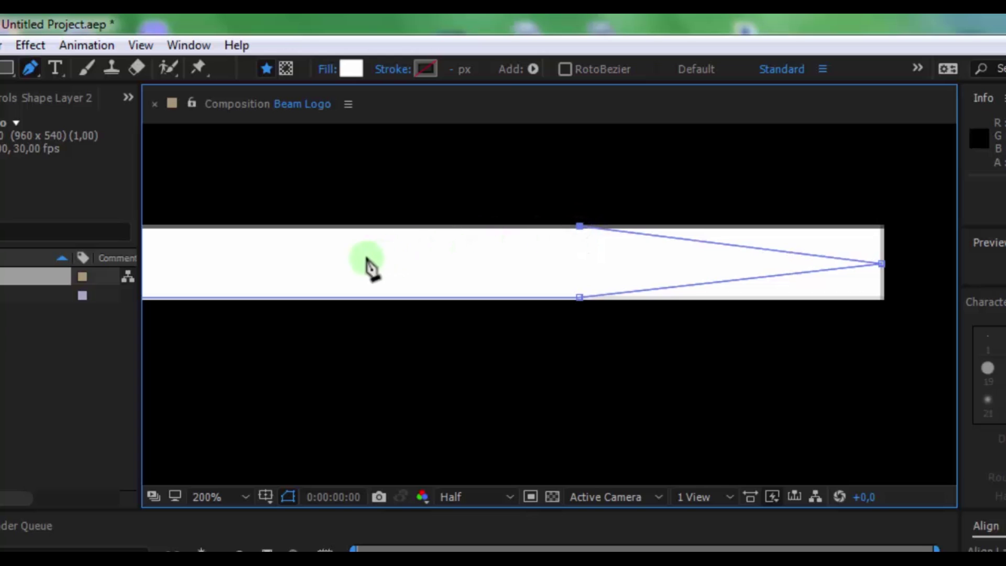
left_click_drag(370, 265, 651, 310)
left_click_drag(138, 312, 245, 320)
left_click_drag(352, 346, 774, 362)
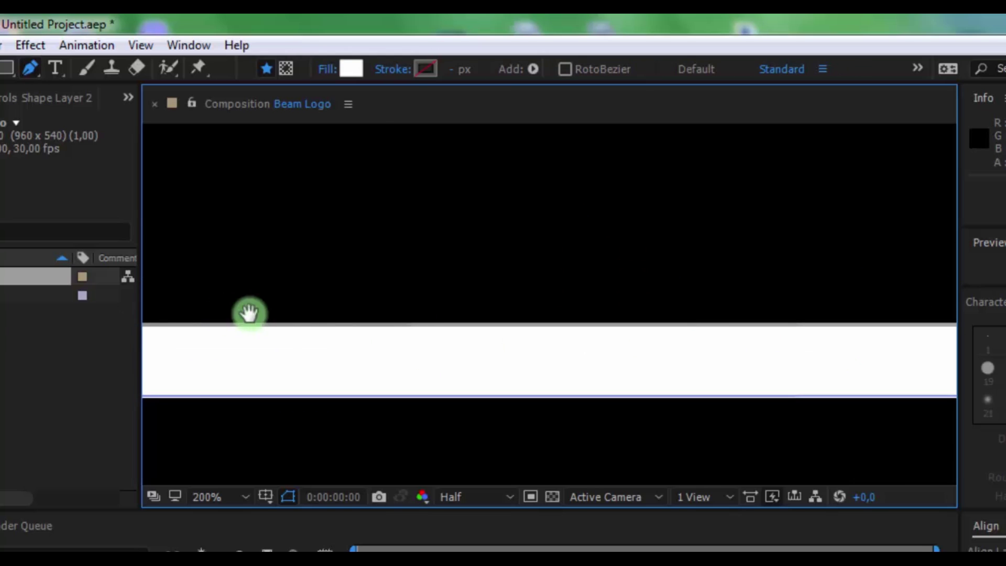
left_click_drag(246, 312, 723, 308)
key("comma")
key("comma")
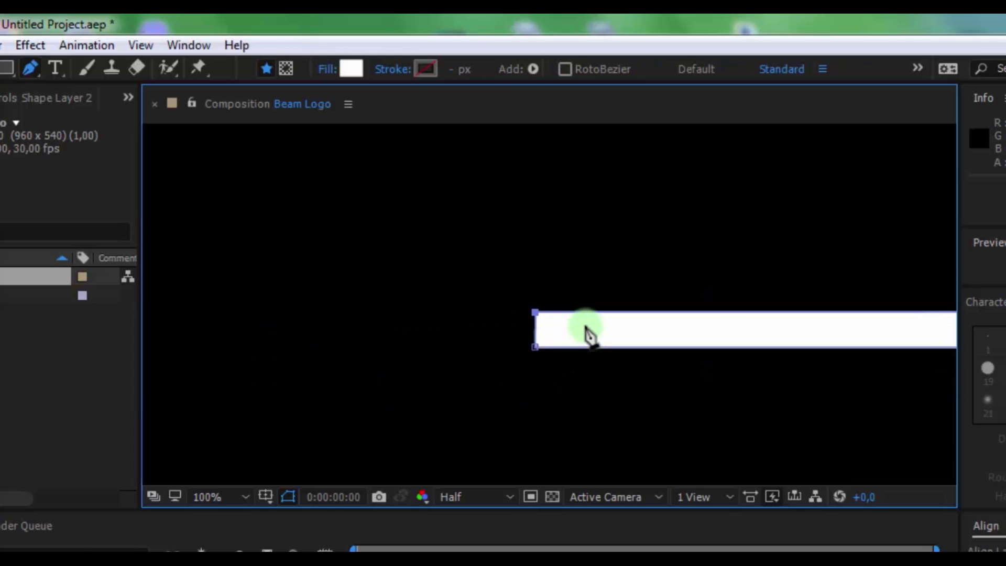
- Fit the composition in view and delete the original rectangle layer, Shape Layer 1
left_click(218, 498)
left_click(243, 157)
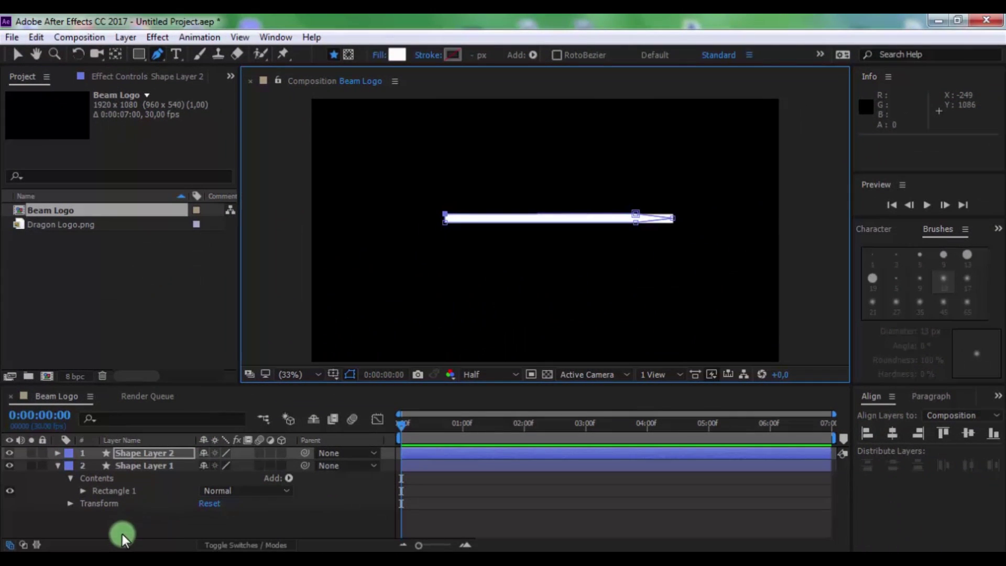
left_click(121, 533)
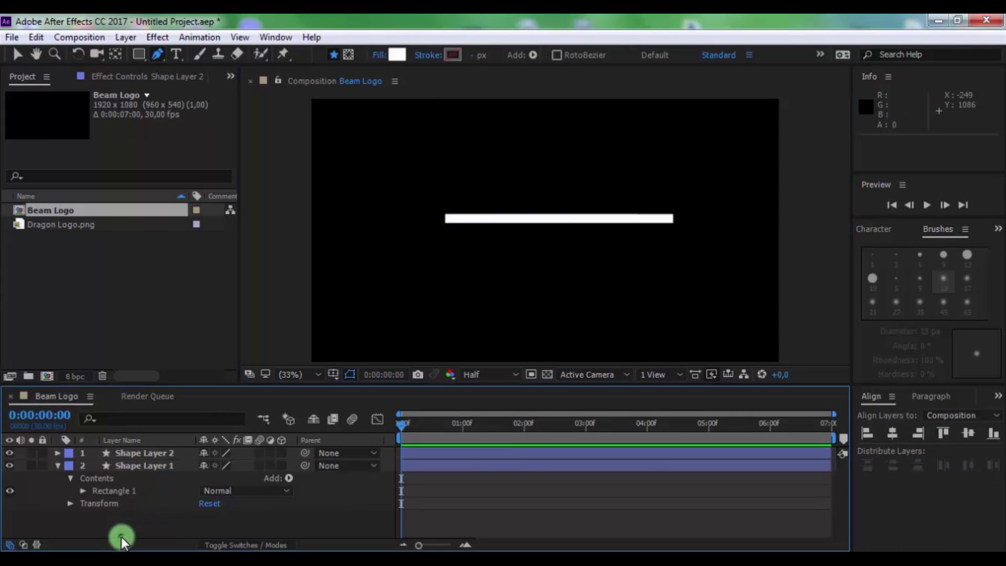
left_click(143, 466)
key("Delete")
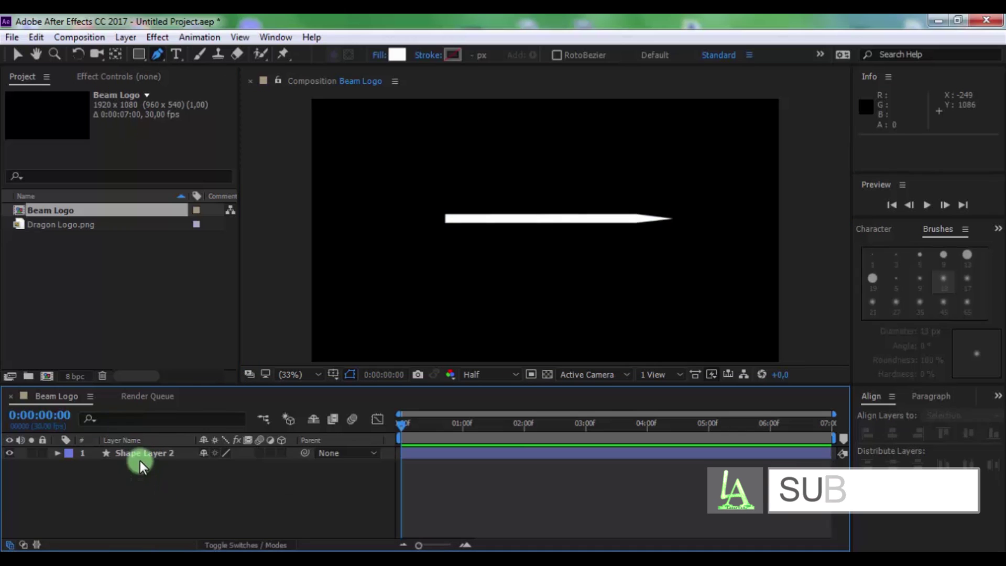
- Apply the 4-Color Gradient effect to the pointed beam shape layer
left_click(141, 457)
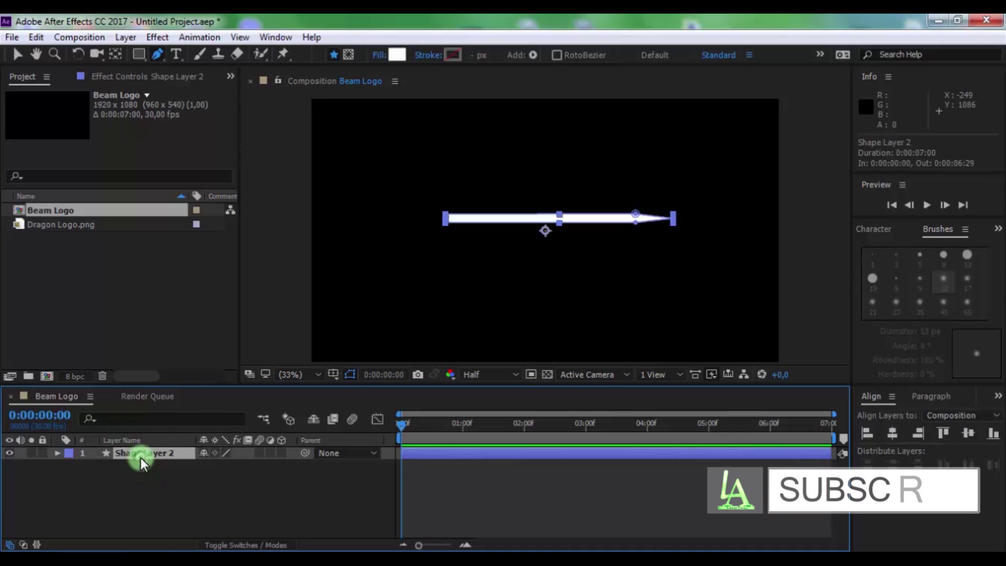
left_click(162, 37)
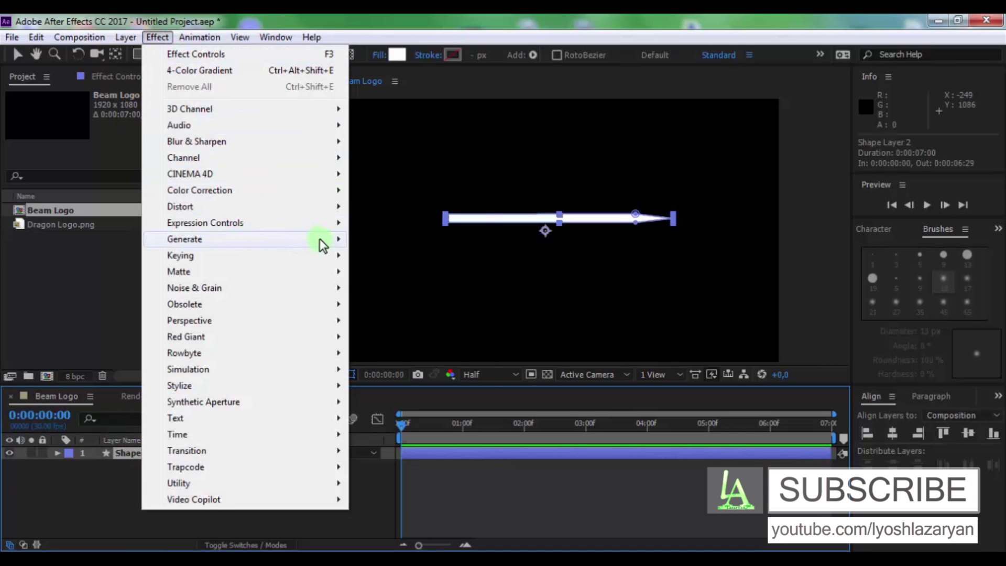
mouse_move(323, 242)
left_click(411, 167)
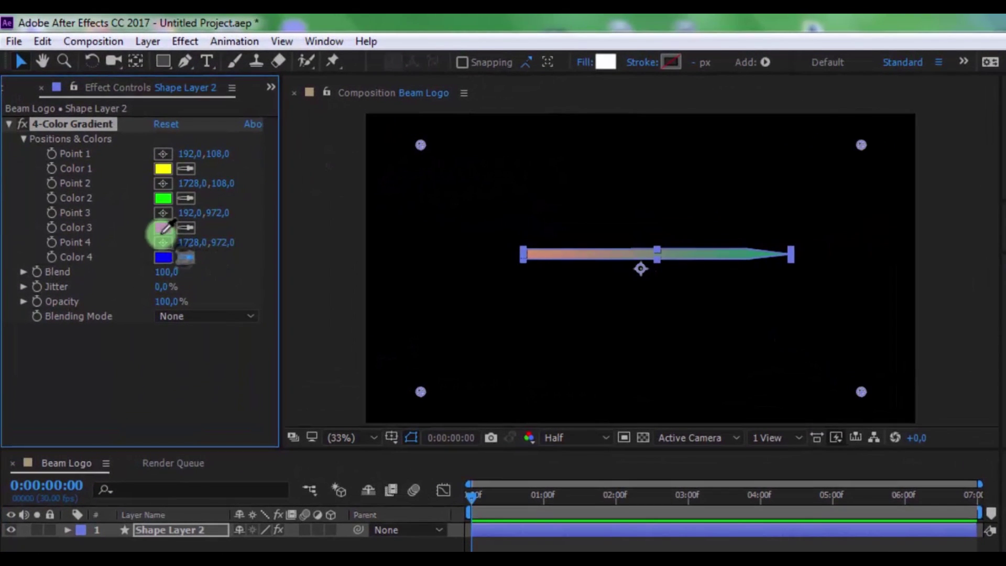
- Set gradient Color 3 to blue and Color 2 to a pinkish purple
left_click(165, 229)
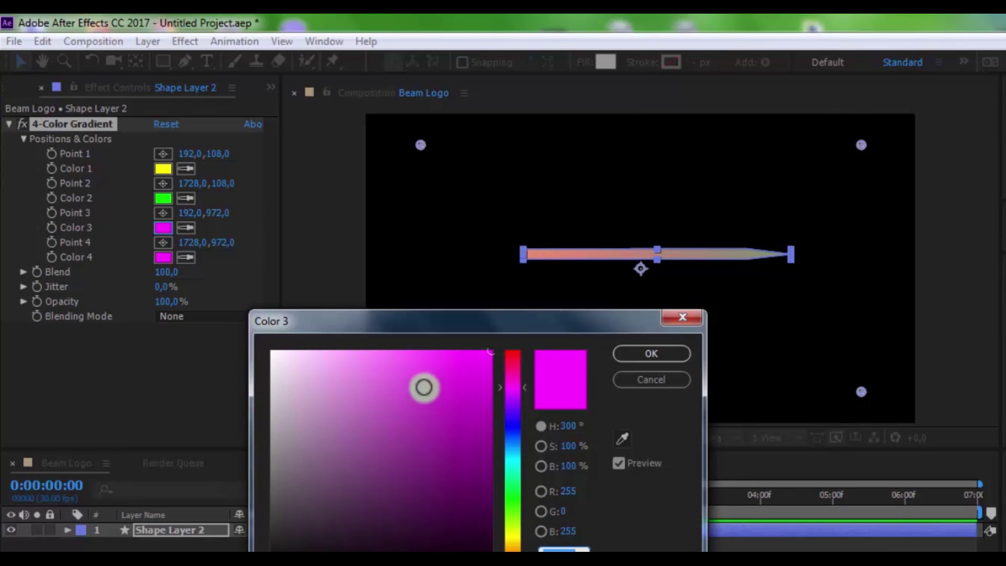
left_click(513, 429)
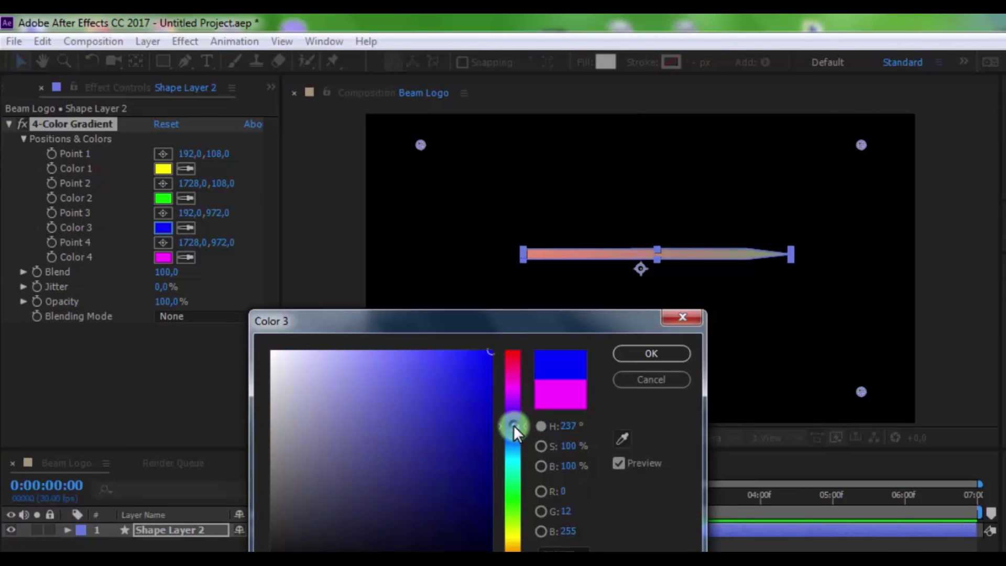
left_click(635, 351)
left_click(169, 201)
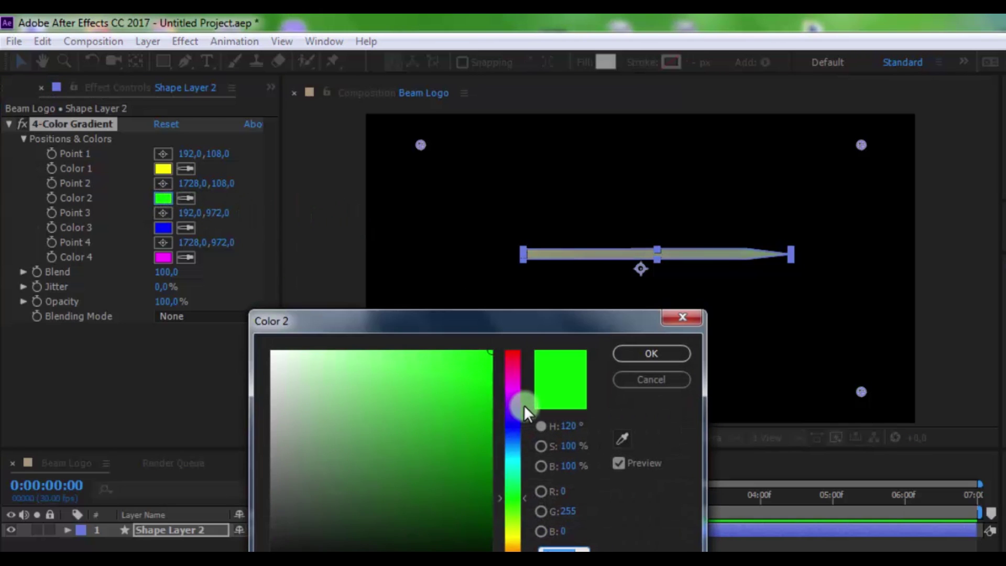
left_click(514, 401)
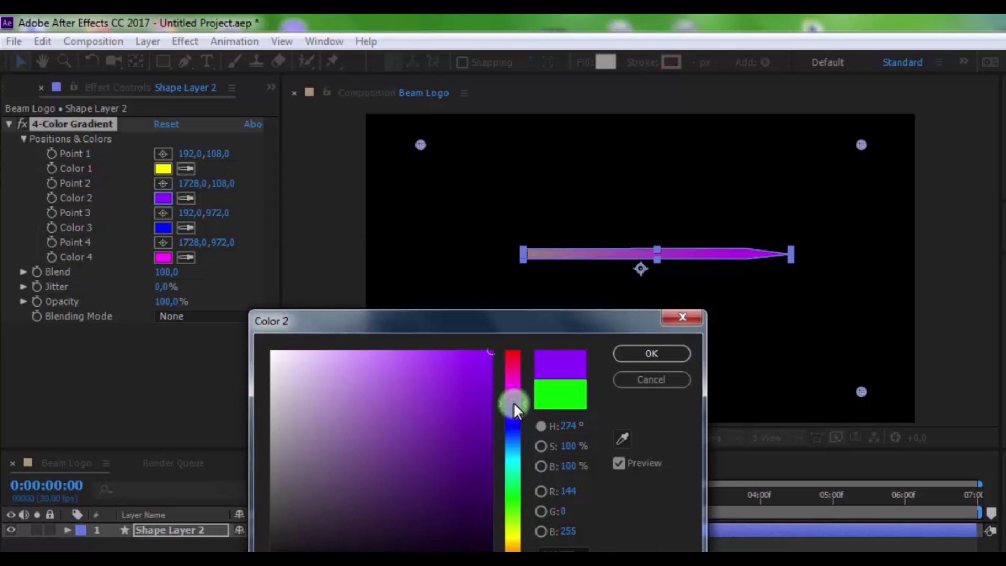
left_click_drag(513, 401, 515, 405)
left_click(633, 353)
- Change gradient Color 1 from yellow to blue-violet
left_click(185, 185)
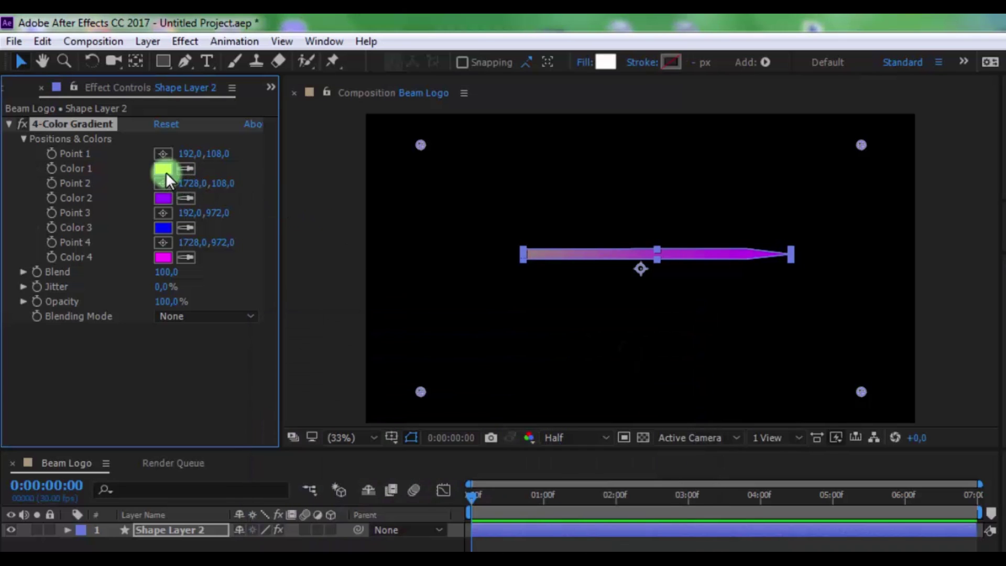
left_click(163, 170)
left_click_drag(517, 434, 513, 402)
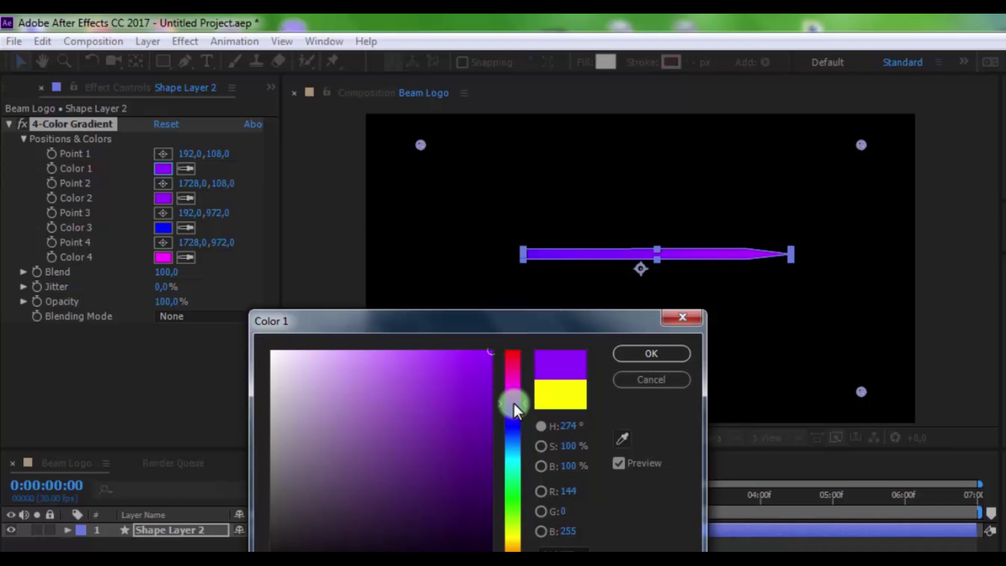
left_click(649, 353)
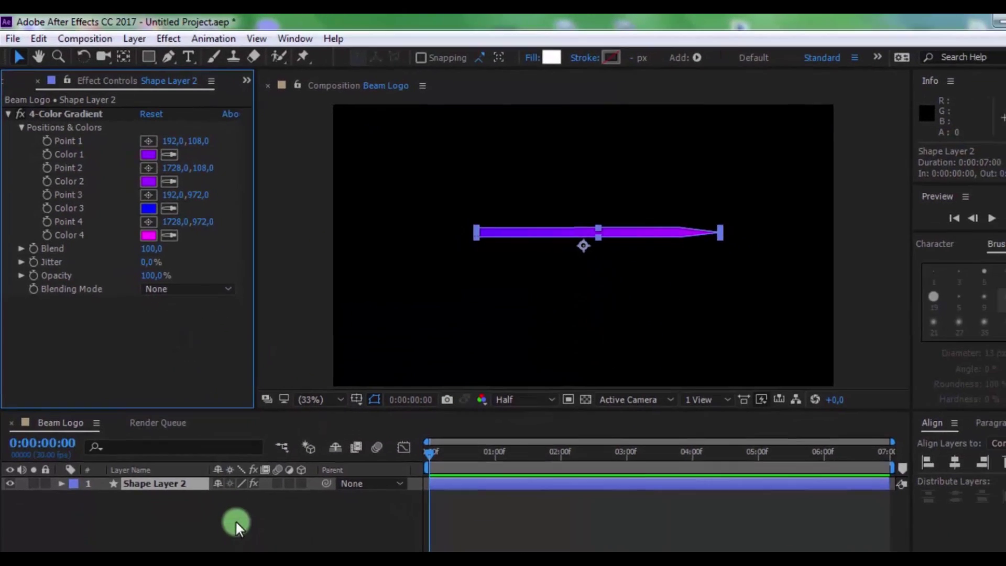
left_click(265, 561)
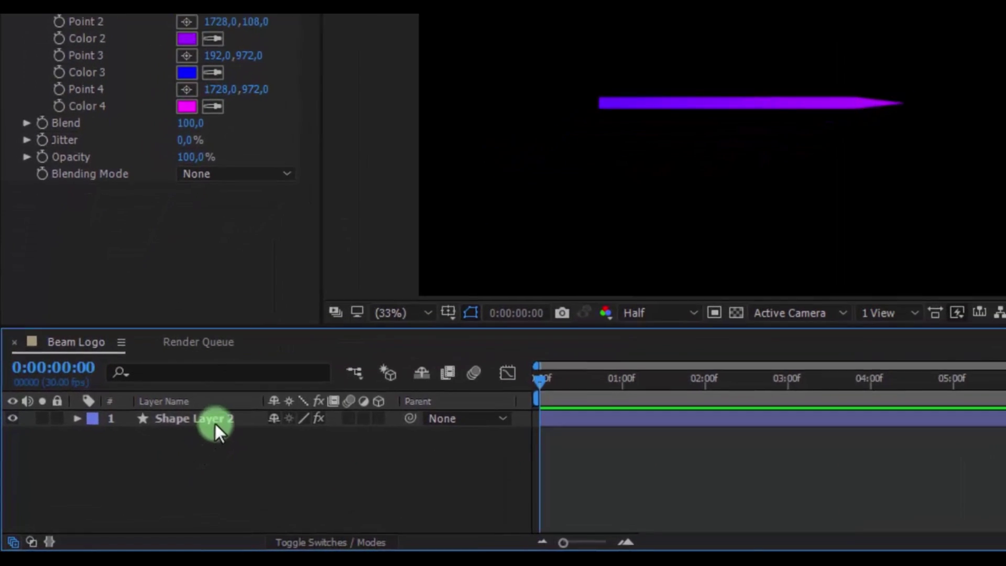
- Pre-compose Shape Layer 2 into a new comp named 'Beam'
left_click(159, 454)
right_click(217, 422)
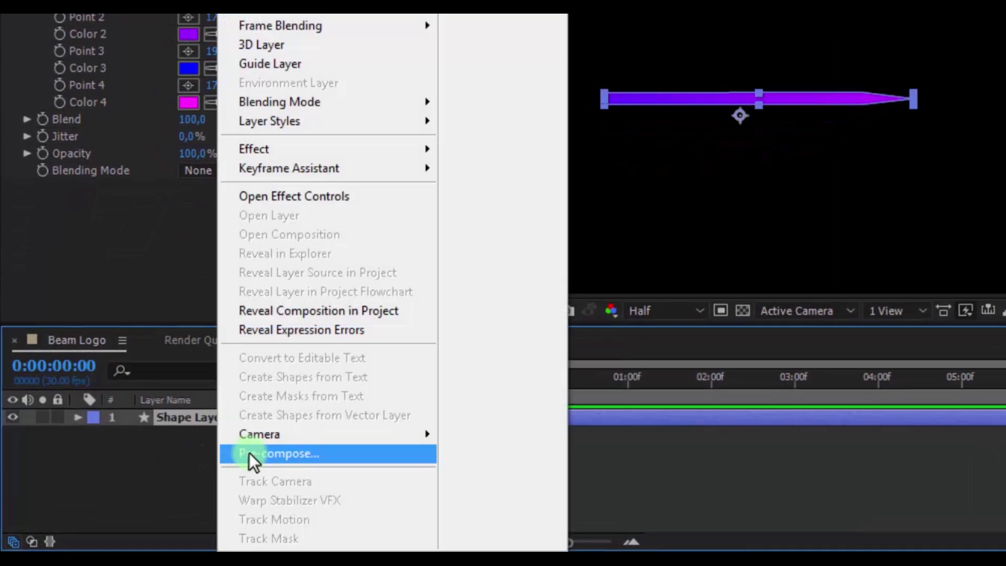
left_click(249, 452)
type("Beam")
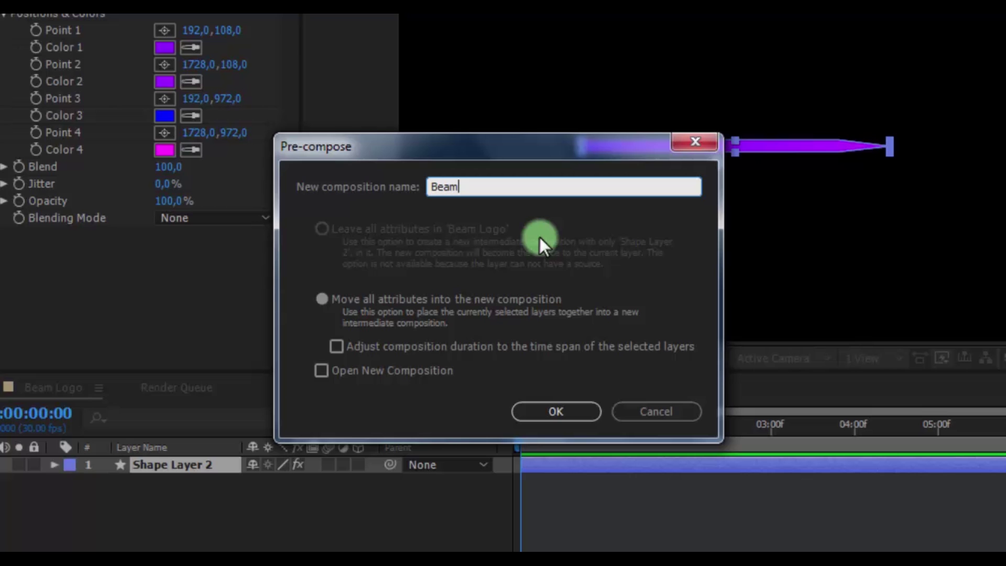
left_click(547, 405)
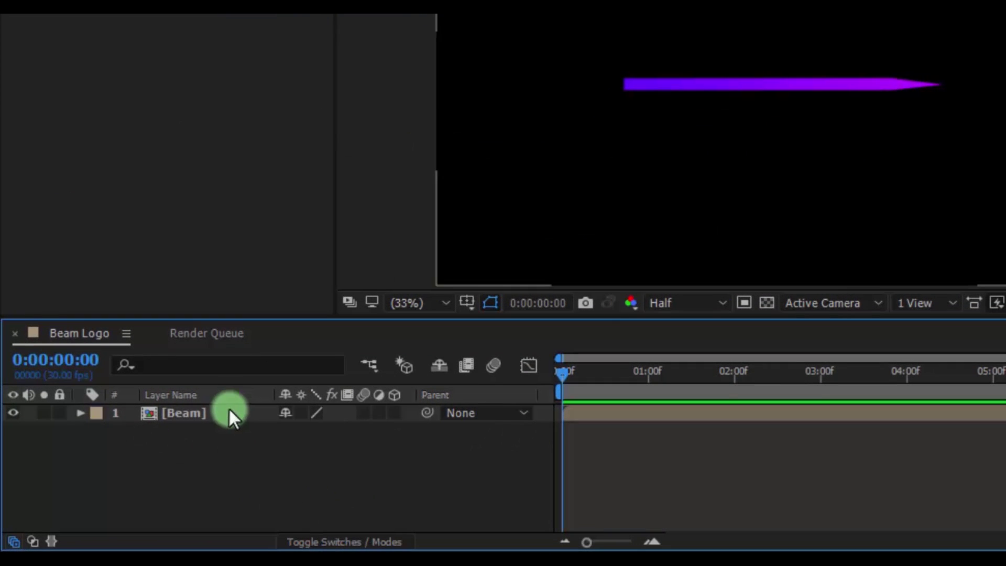
- Open the Beam precomp and centre the beam horizontally and vertically
left_click(229, 414)
double_click(228, 413)
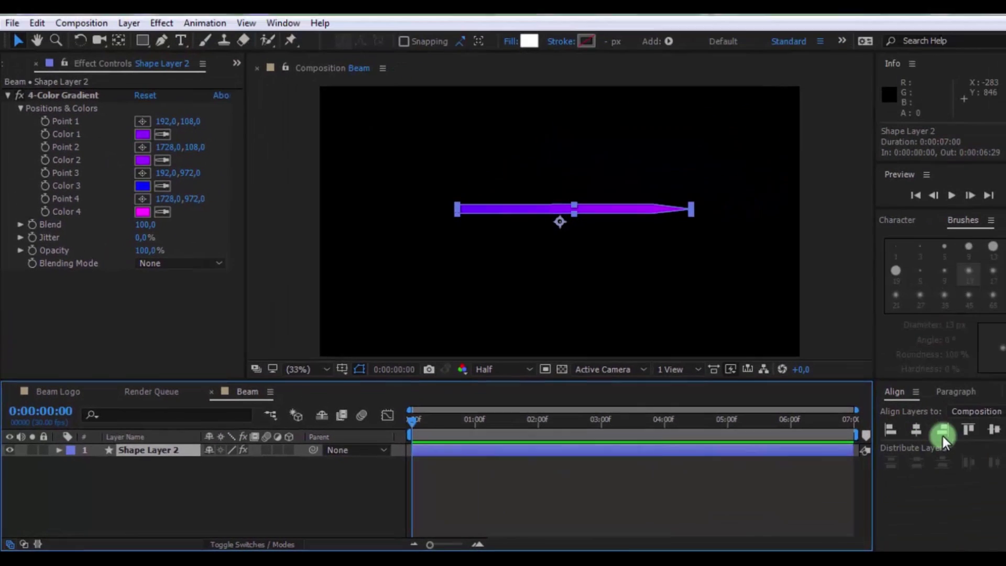
left_click(915, 429)
left_click(993, 429)
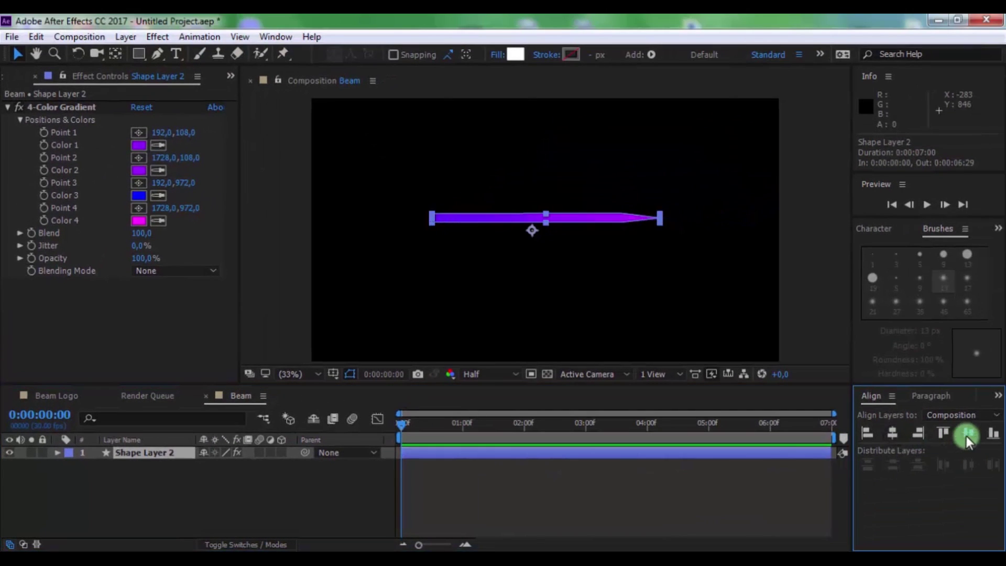
left_click(607, 496)
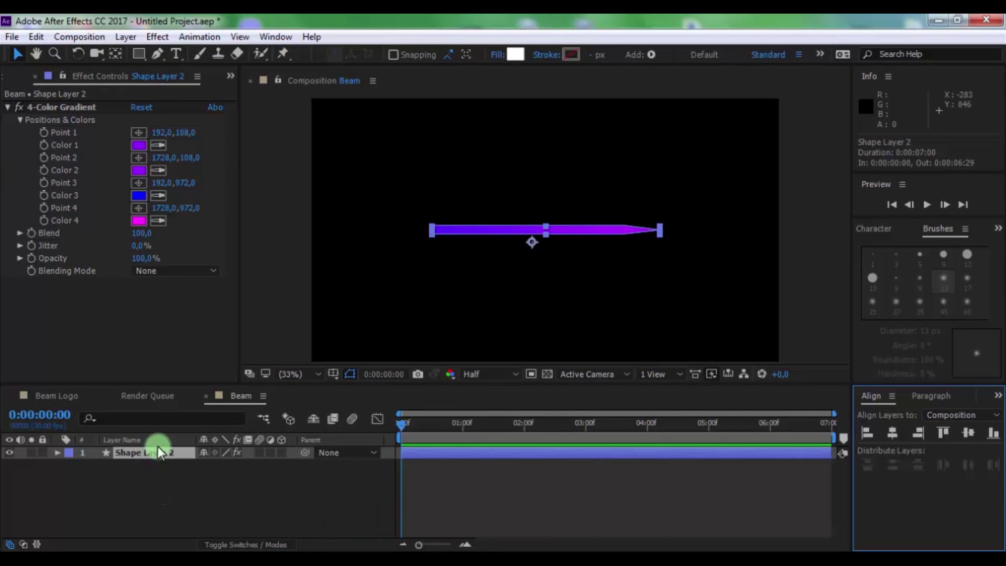
- In Beam Logo, reveal the Beam layer's transforms at frame 15 and make it 3D
left_click(74, 403)
left_click(87, 454)
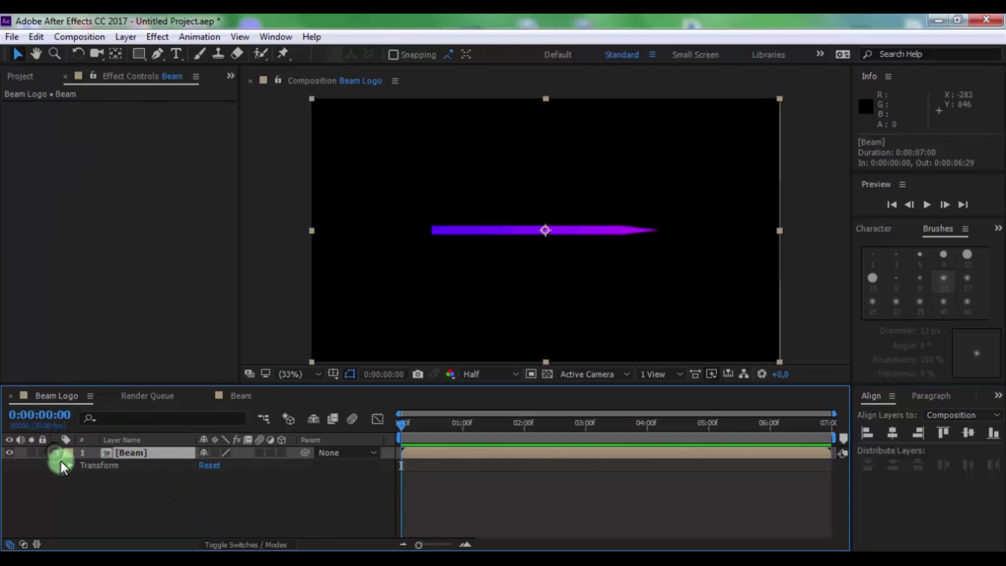
left_click(68, 466)
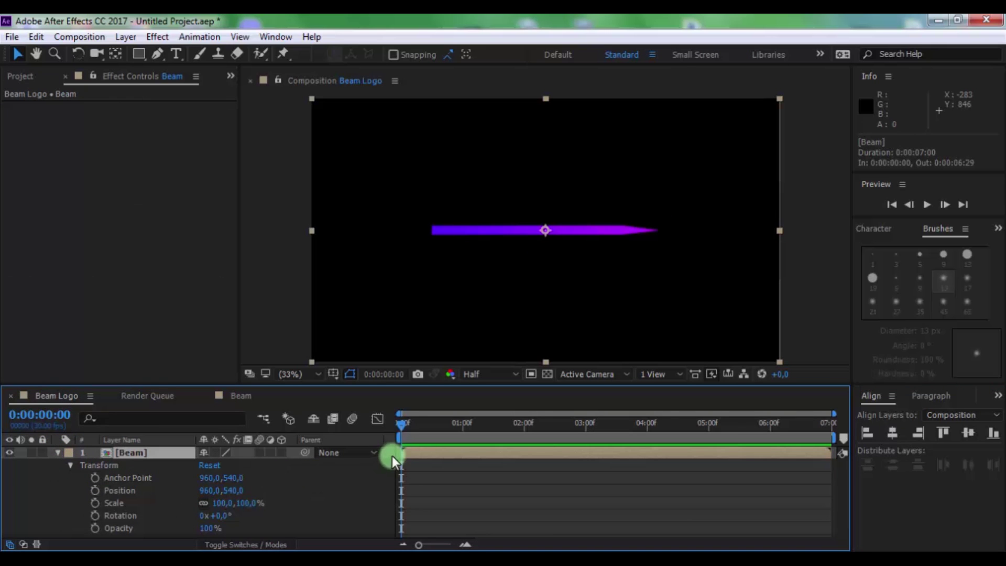
left_click_drag(419, 545, 429, 546)
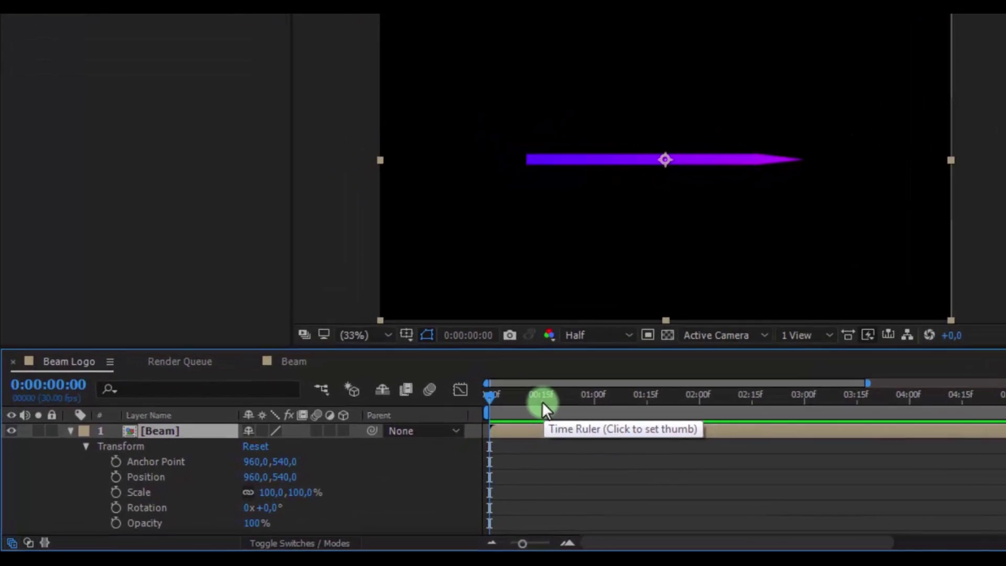
left_click(444, 426)
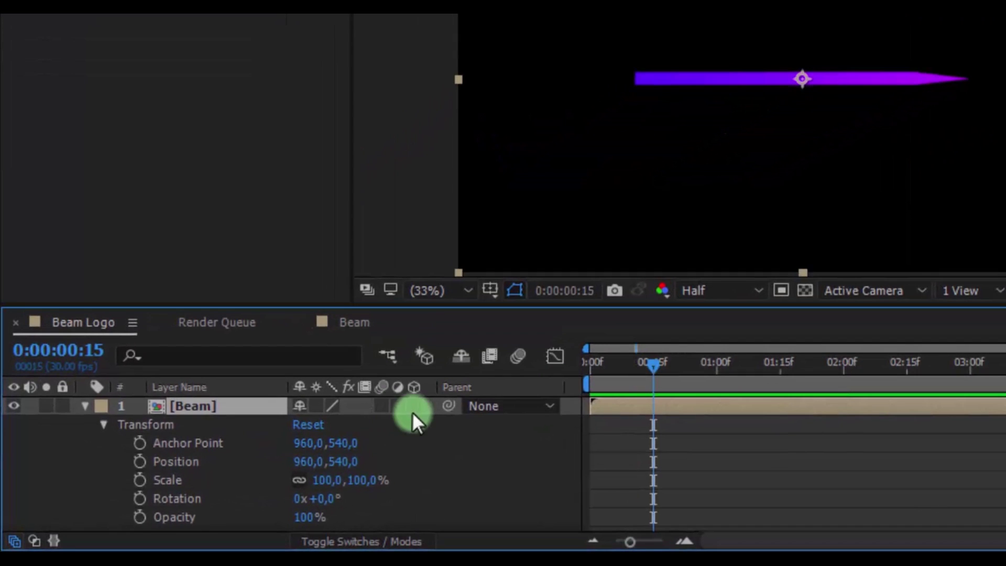
left_click(281, 452)
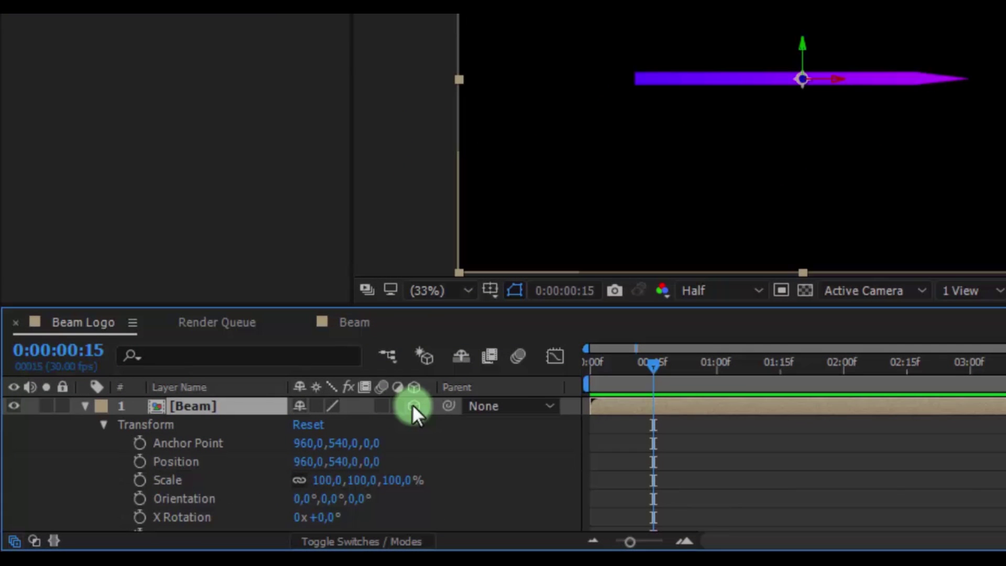
- Set the Beam layer's Y Rotation to -60° and horizontal Scale to 131%
scroll(330, 518, "down", 2)
left_click(318, 479)
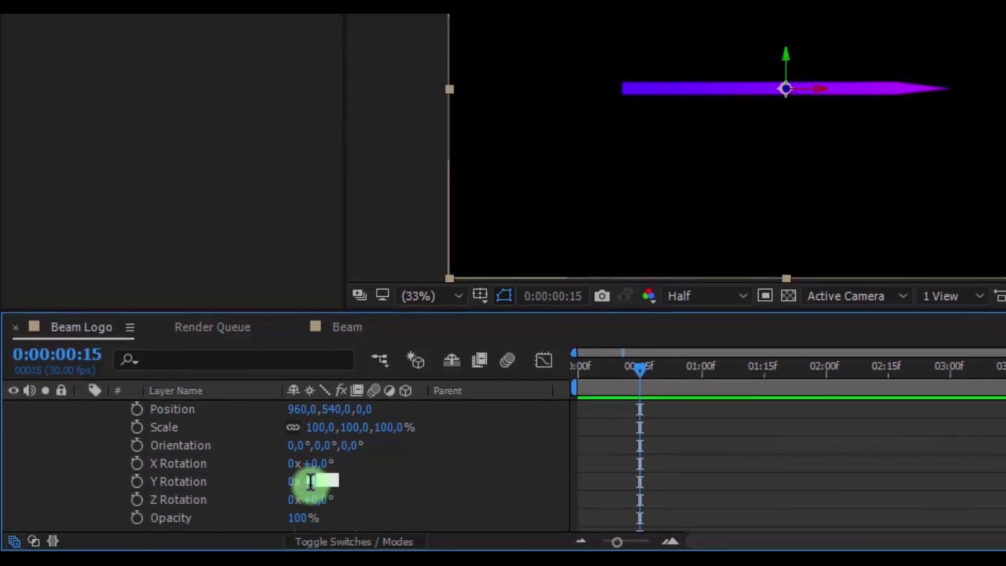
type("-60")
key("Return")
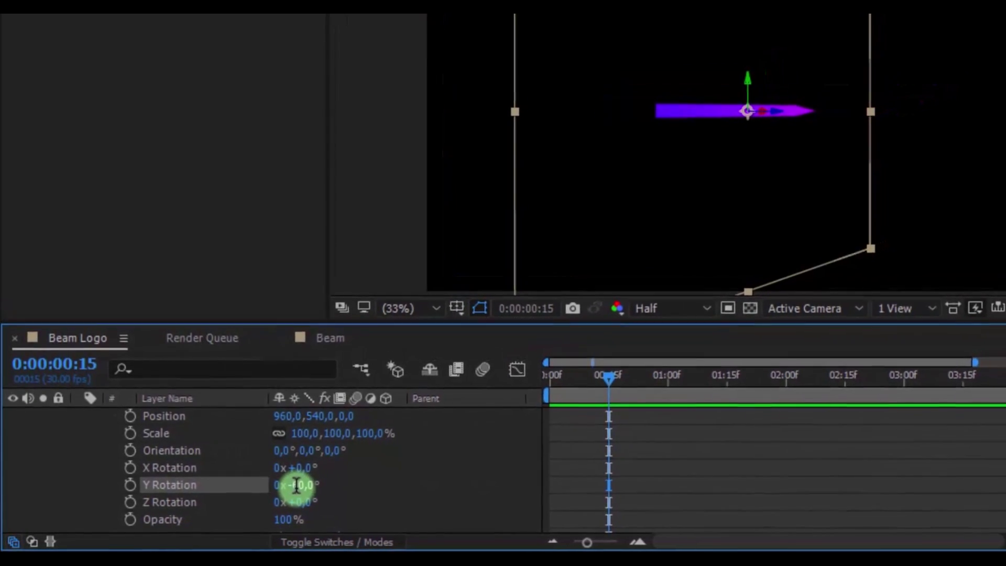
scroll(369, 459, "up", 2)
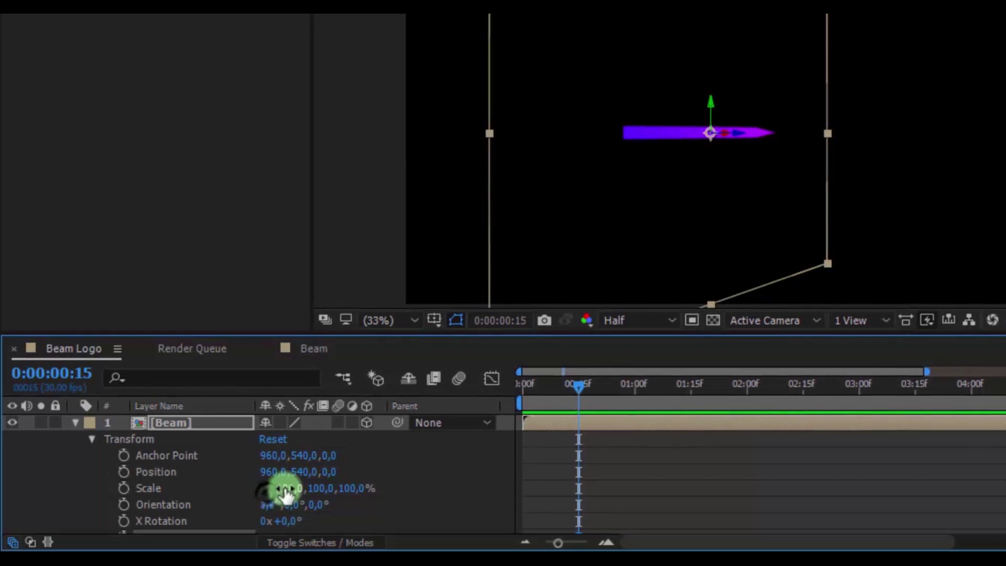
left_click(267, 488)
left_click_drag(267, 488, 318, 456)
left_click(291, 464)
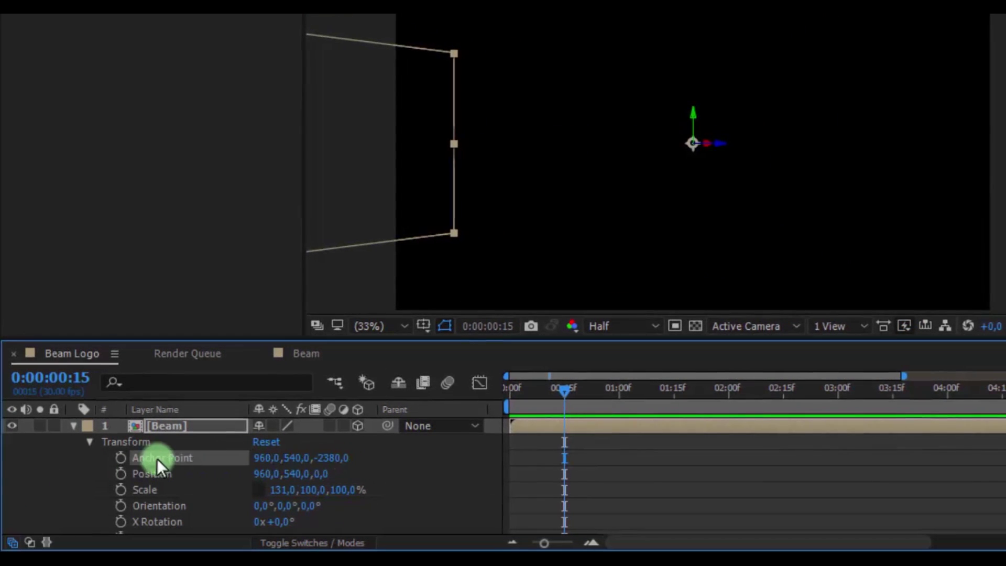
- Keyframe Anchor Point and Scale at 0:15, then move the playhead to about one second
left_click(122, 458)
left_click(121, 490)
left_click(236, 489)
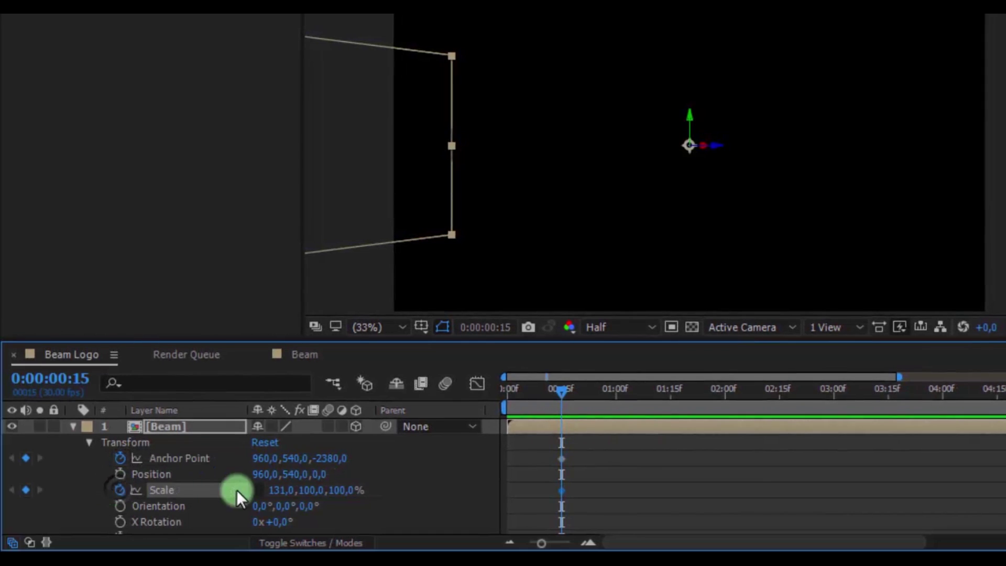
left_click_drag(561, 388, 604, 403)
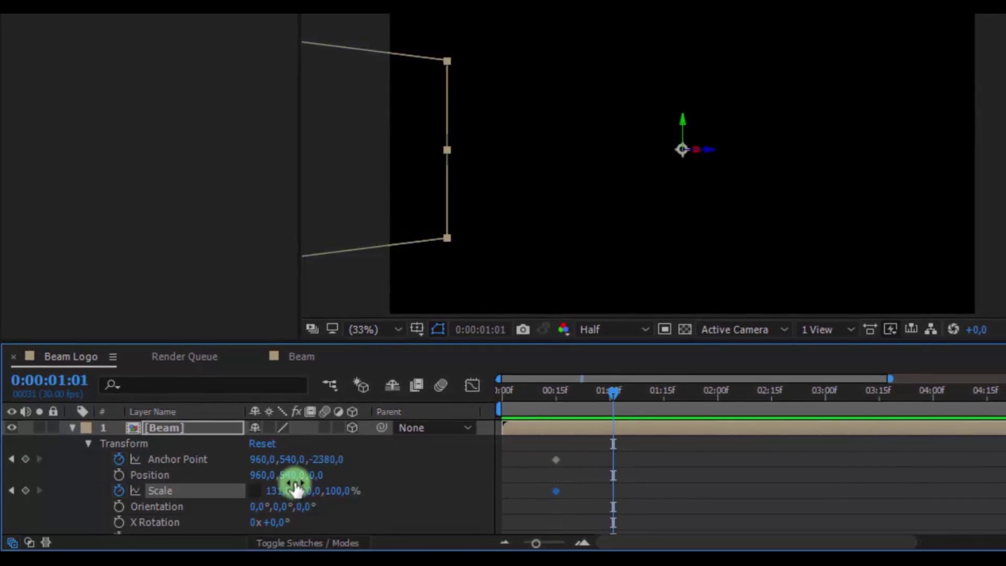
- Push Anchor Point Z to -55 and shrink Scale to 22% at 1:01, selecting the new keyframes
left_click_drag(321, 461, 669, 442)
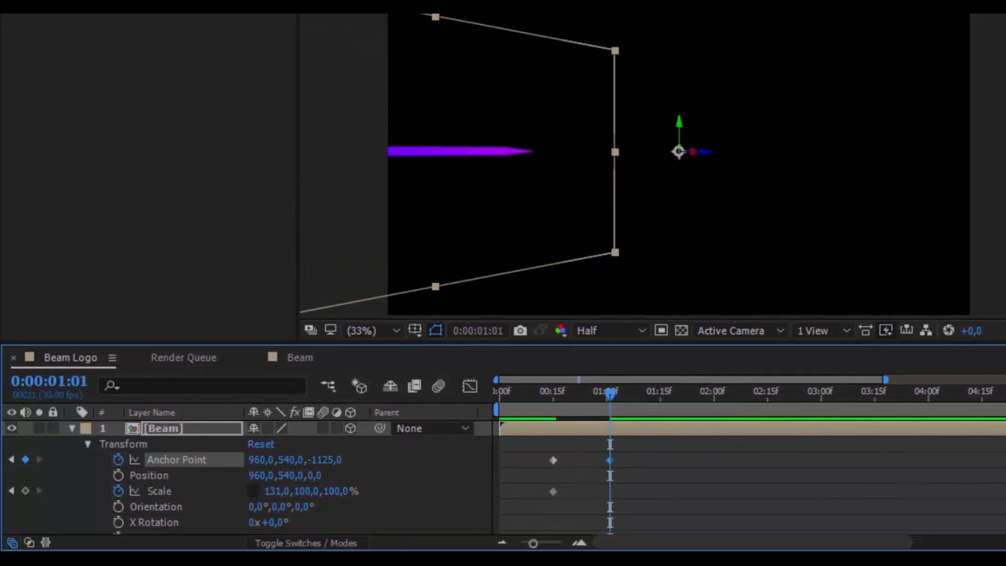
left_click_drag(361, 451, 856, 376)
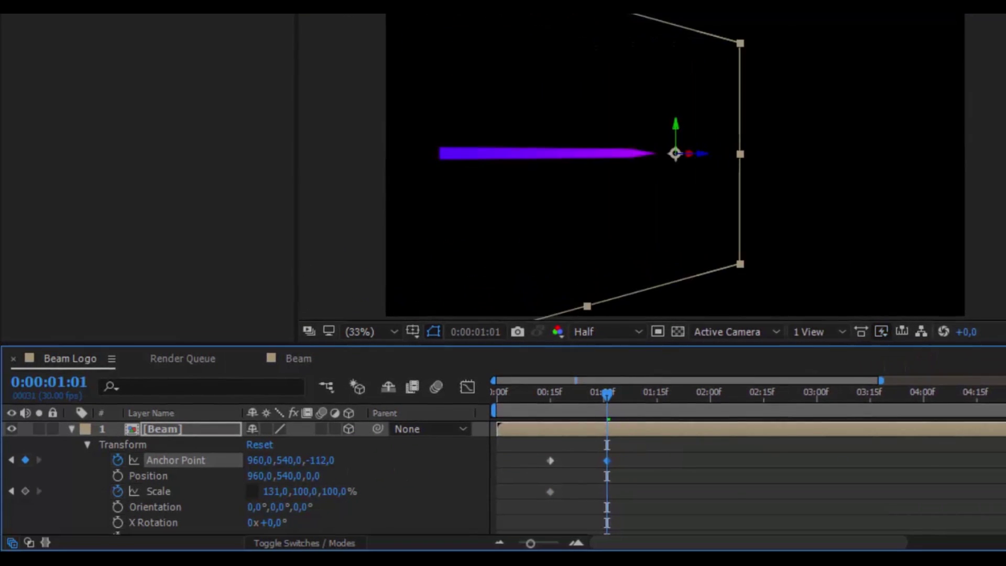
left_click_drag(269, 492, 199, 513)
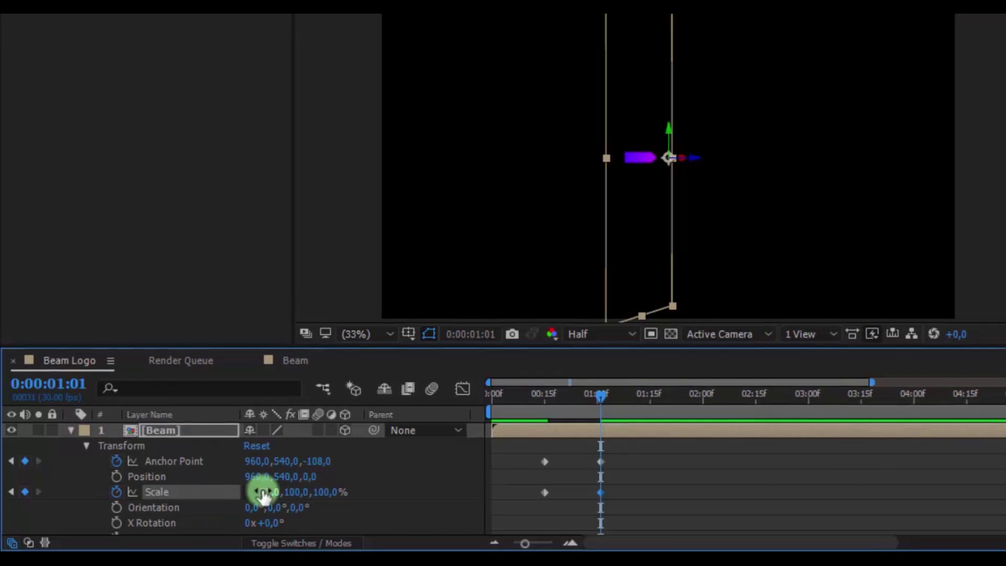
left_click_drag(315, 461, 449, 460)
left_click_drag(535, 493, 551, 495)
left_click_drag(577, 445, 580, 492)
- Apply Easy Ease to the Beam layer's 1:01 Anchor Point and Scale keyframes
right_click(580, 492)
mouse_move(627, 488)
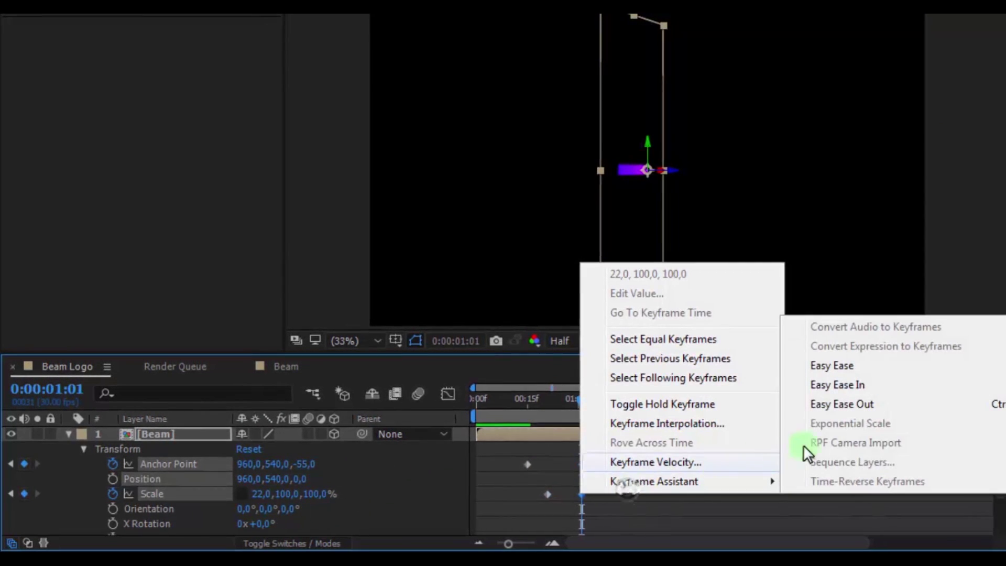
left_click(838, 366)
left_click(640, 501)
- Preview the beam push-in, collapse the layer, and return the playhead to 0:00:00:26
left_click_drag(576, 404, 446, 418)
left_click(546, 444)
key("space")
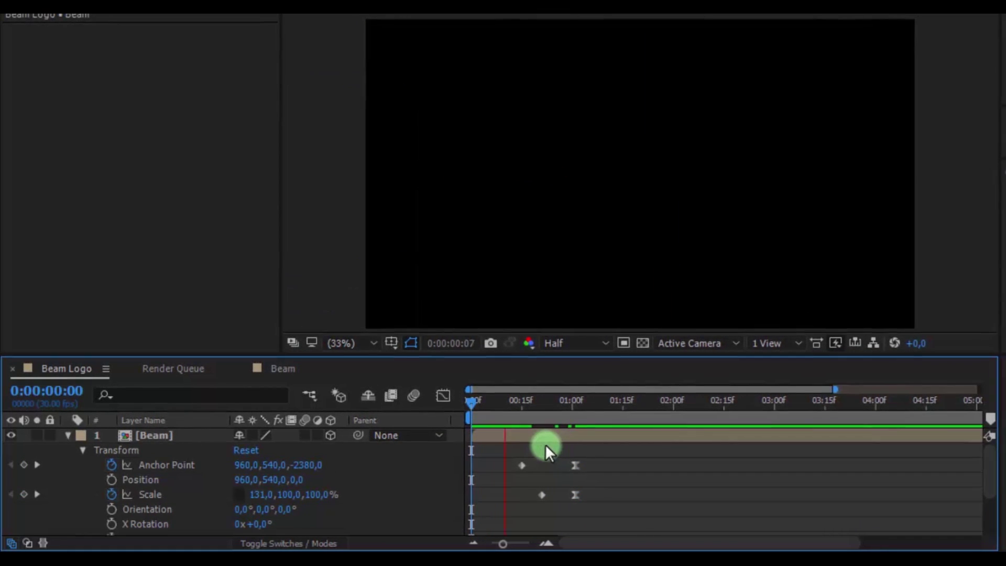
key("space")
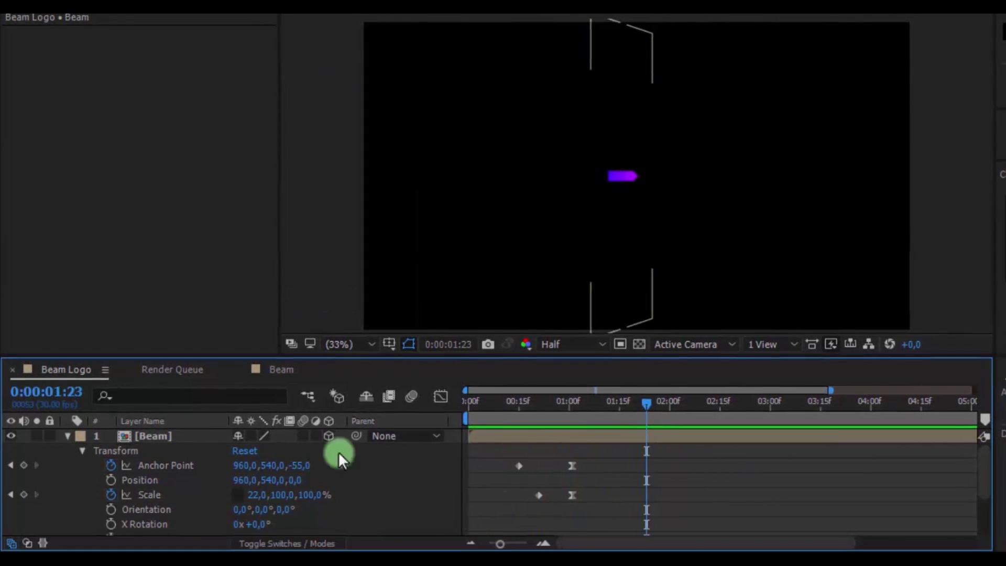
left_click(68, 433)
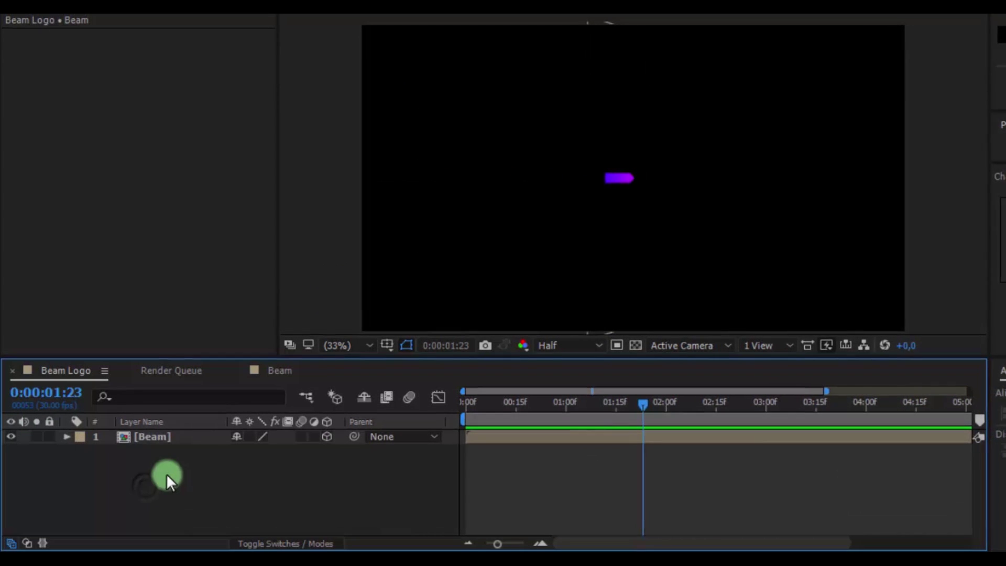
left_click(140, 436)
left_click(615, 404)
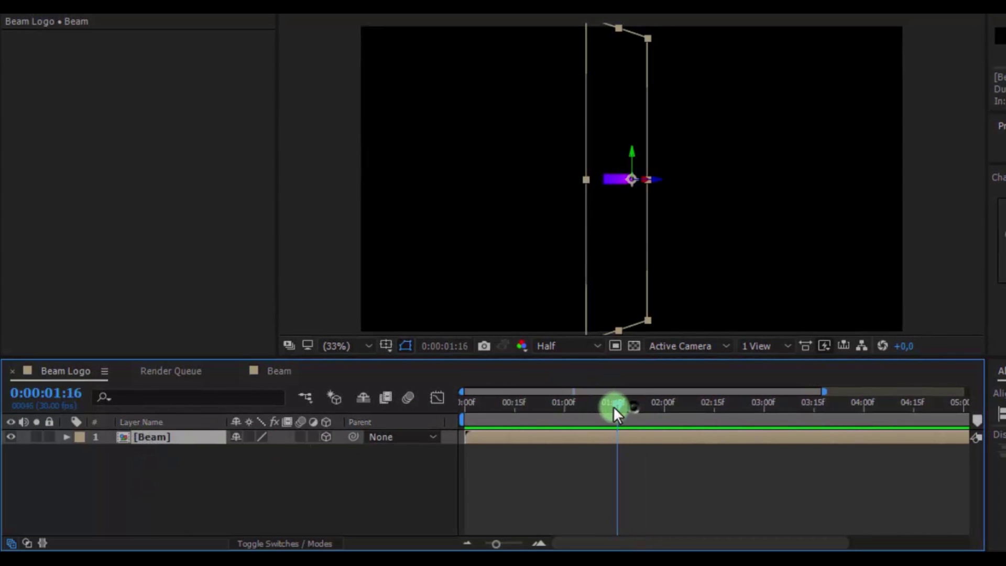
left_click_drag(571, 406, 548, 411)
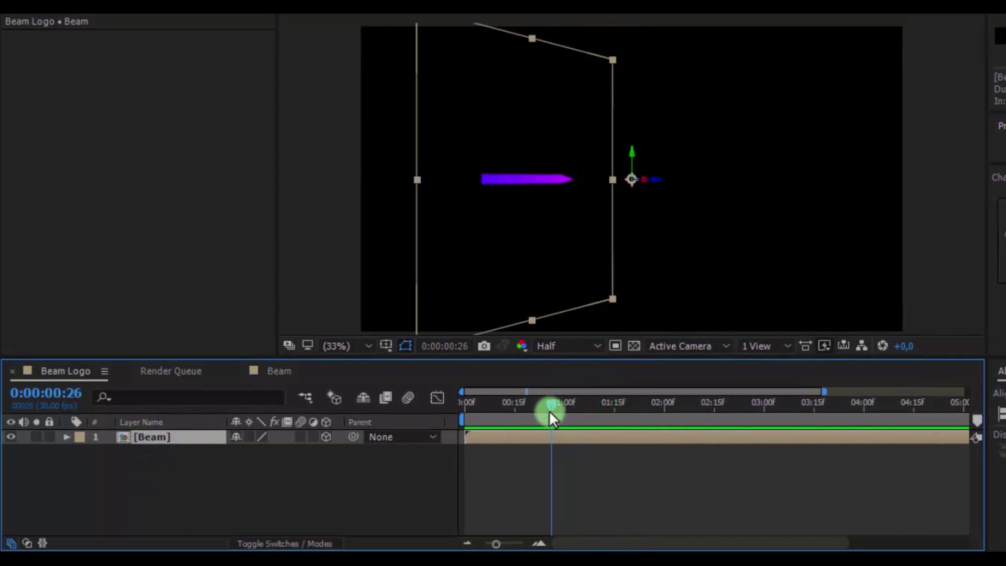
- Duplicate the Beam layer and tilt the copy's Orientation Z downward from the original
left_click(235, 481)
left_click(156, 440)
key("ctrl+d")
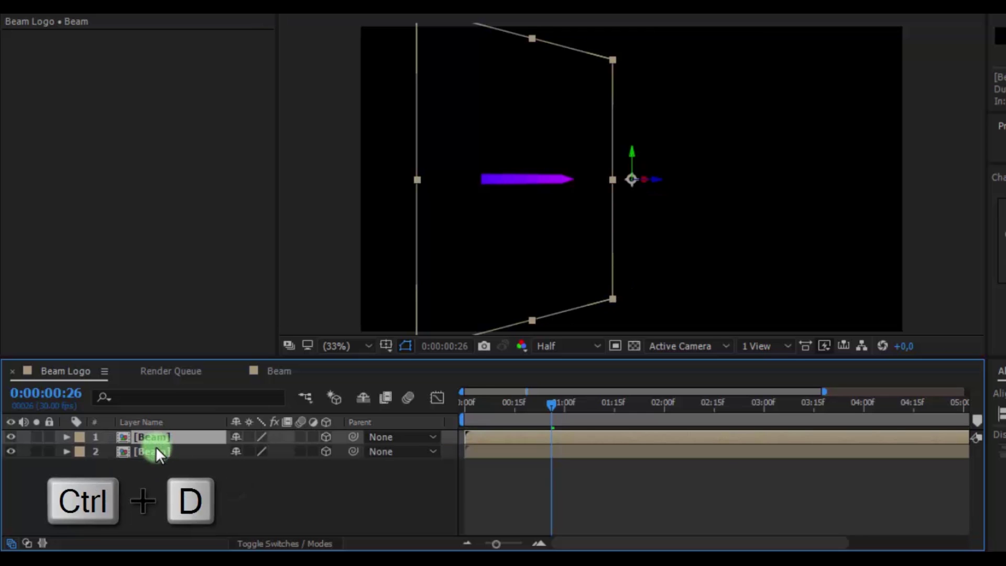
left_click(156, 451)
key("r")
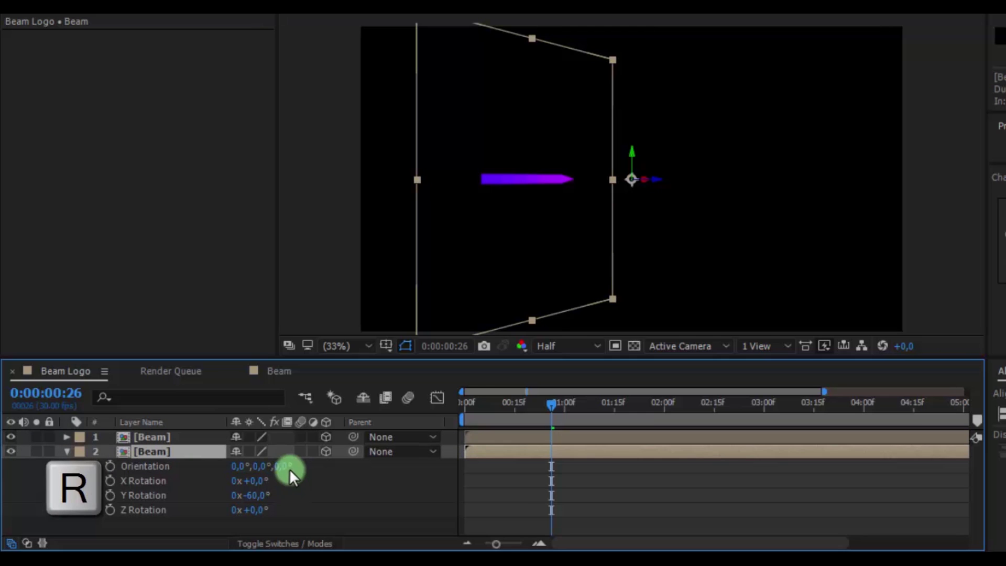
left_click_drag(289, 468, 244, 481)
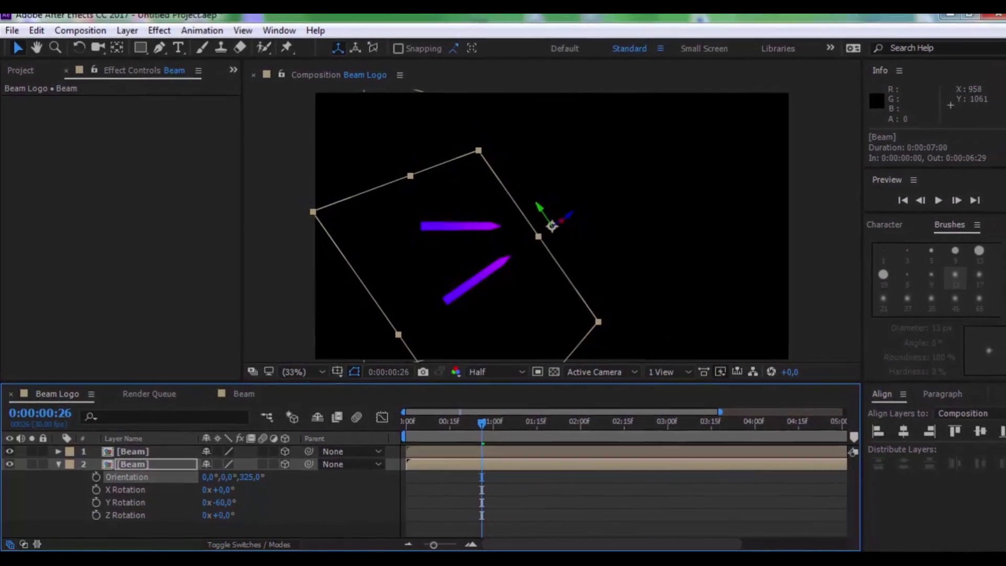
left_click(111, 482)
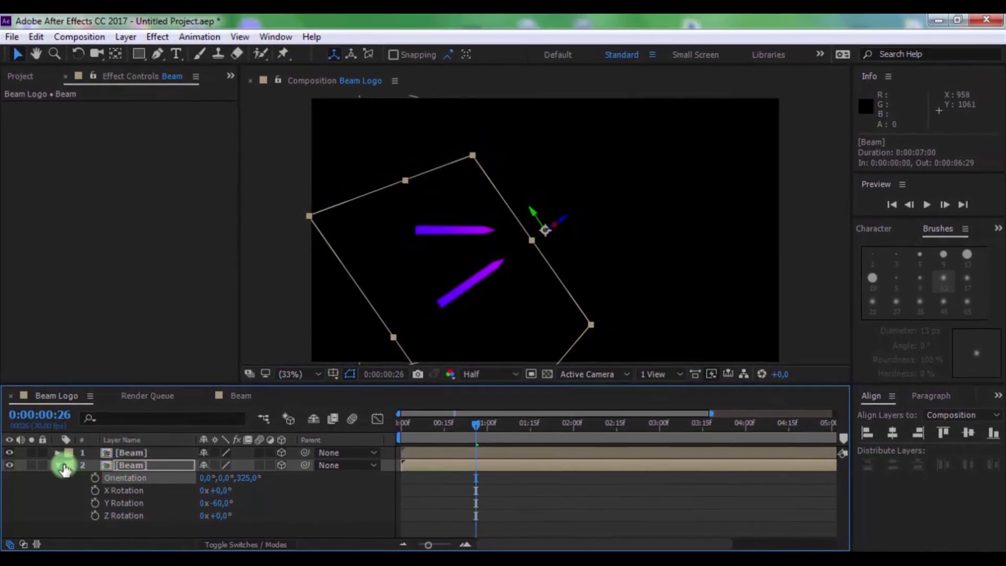
left_click(62, 467)
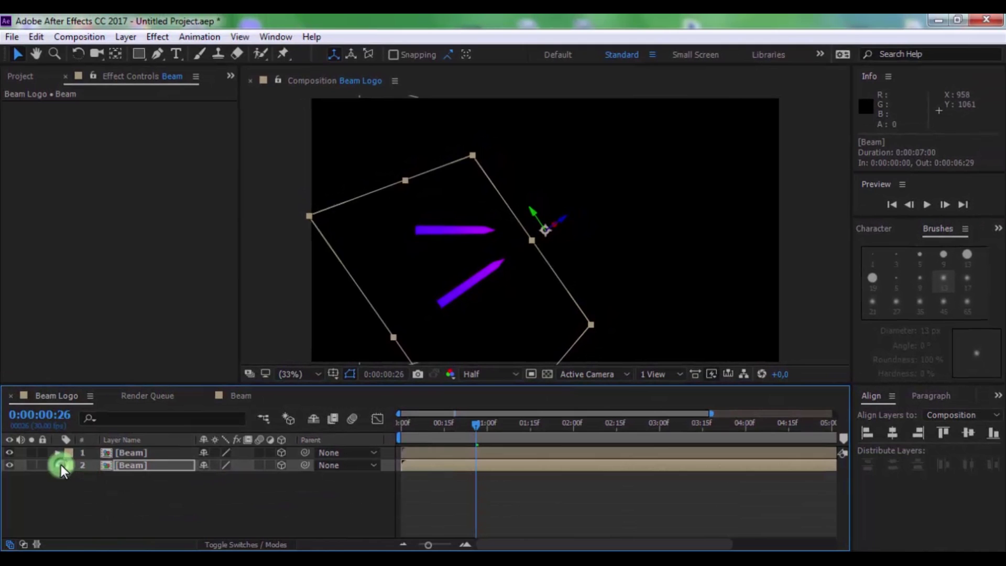
- Duplicate Beam again and tilt the new copy upward above the original
left_click(111, 453)
key("ctrl+d")
left_click(127, 464)
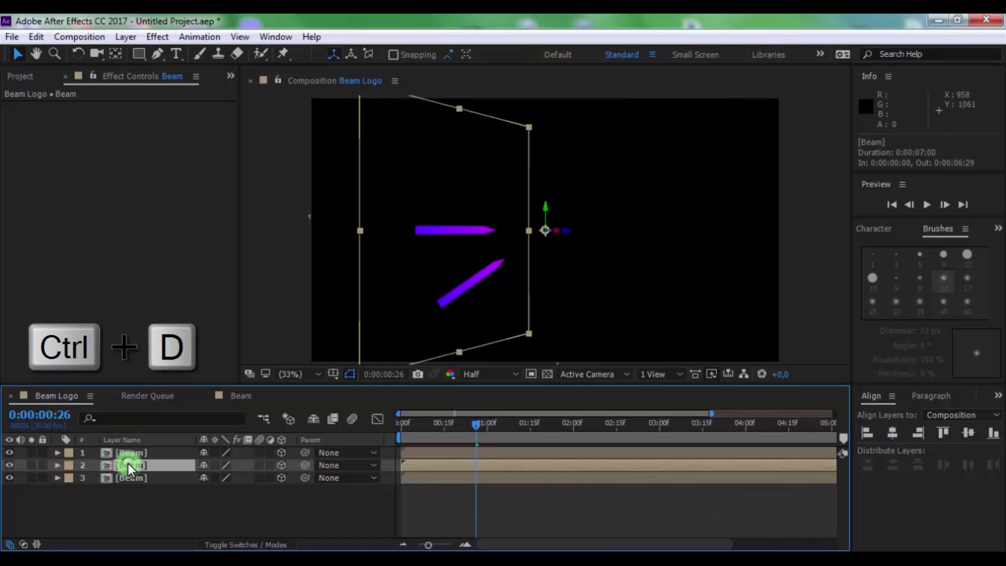
key("r")
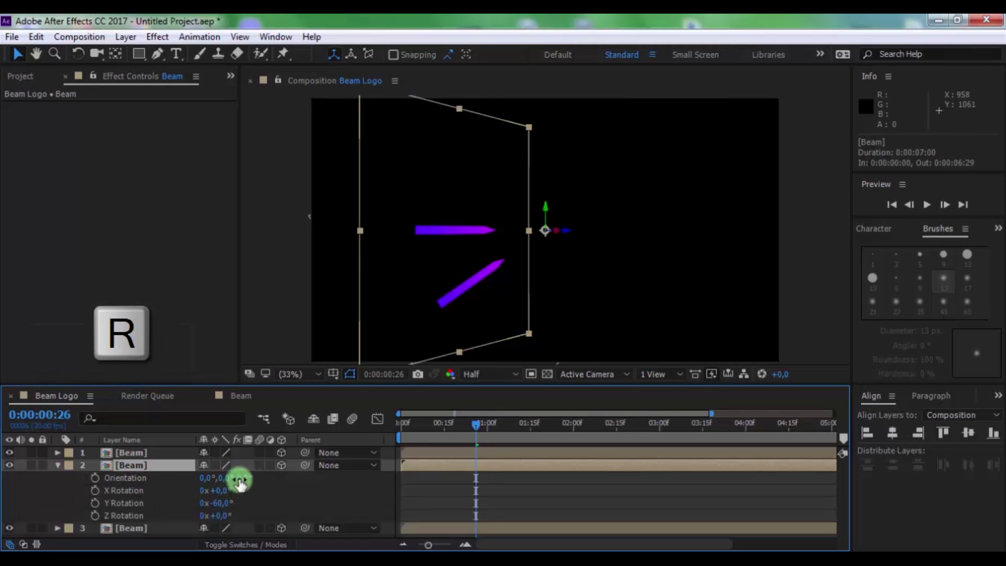
left_click_drag(238, 480, 253, 464)
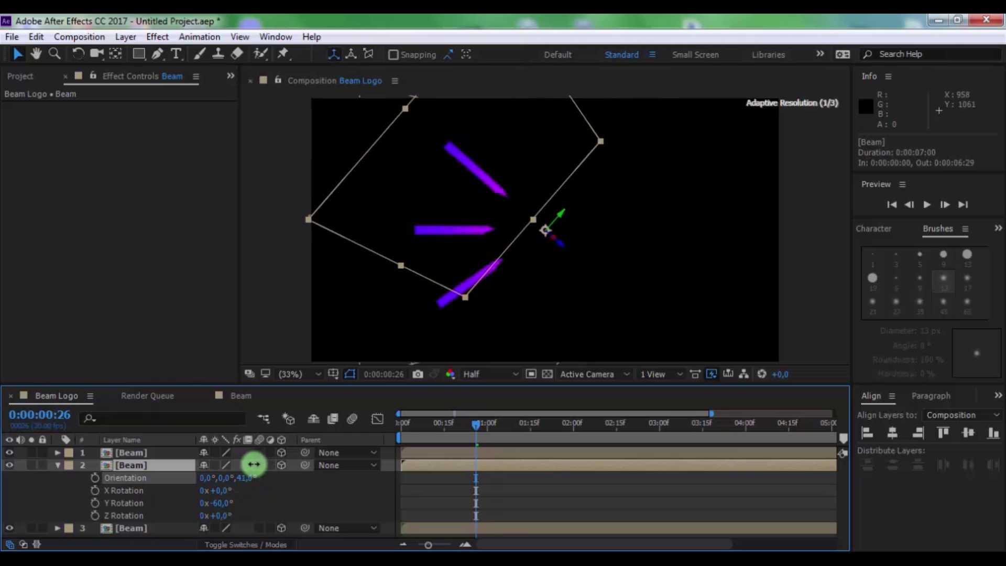
key("r")
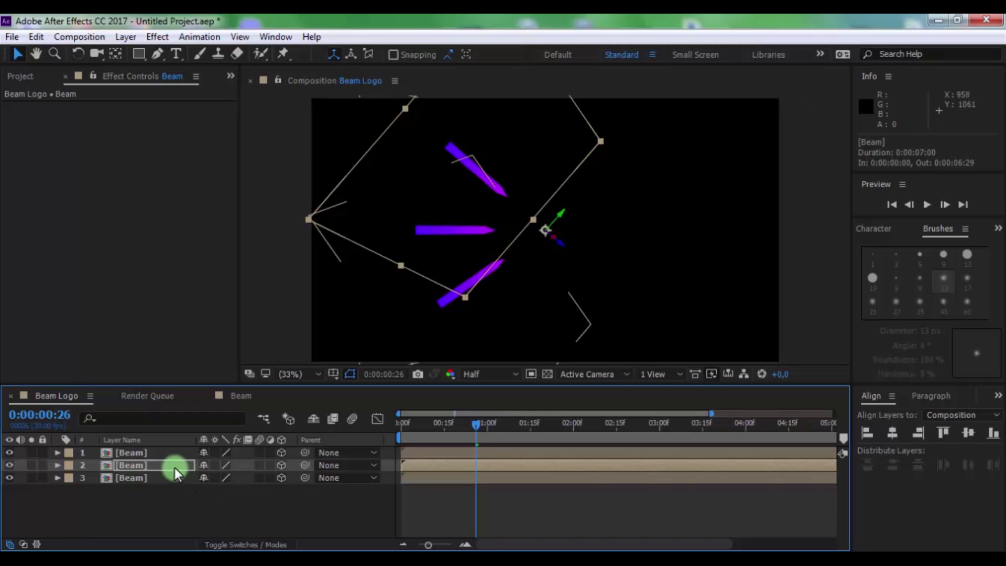
- Duplicate the top Beam layer and set its Orientation Z to 180°
left_click(159, 455)
key("ctrl+d")
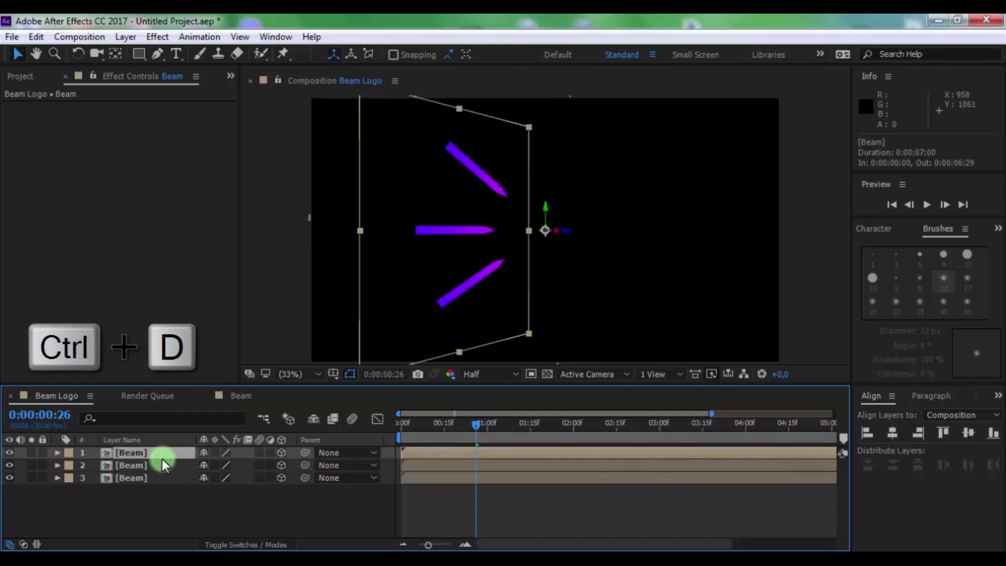
key("r")
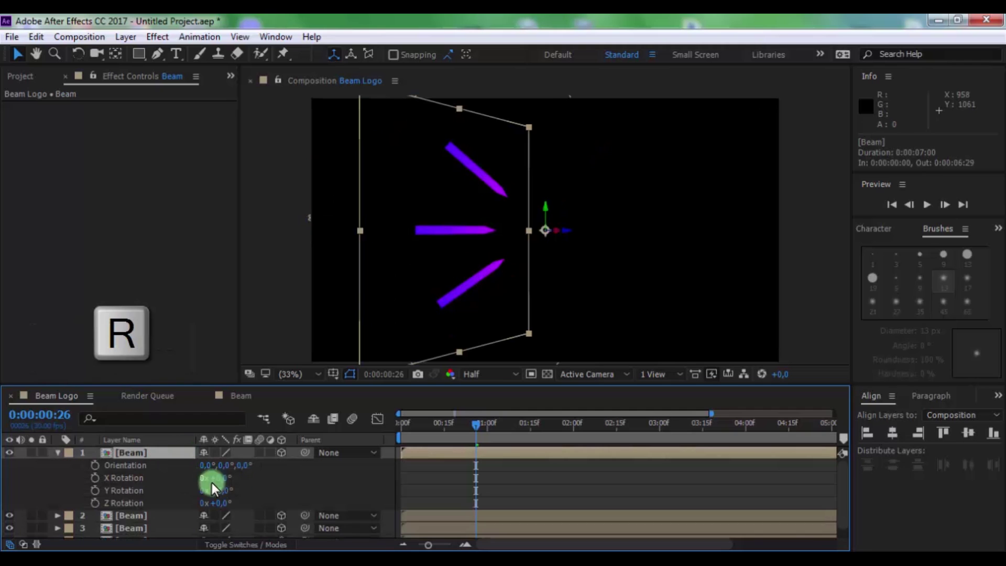
type("180")
key("Return")
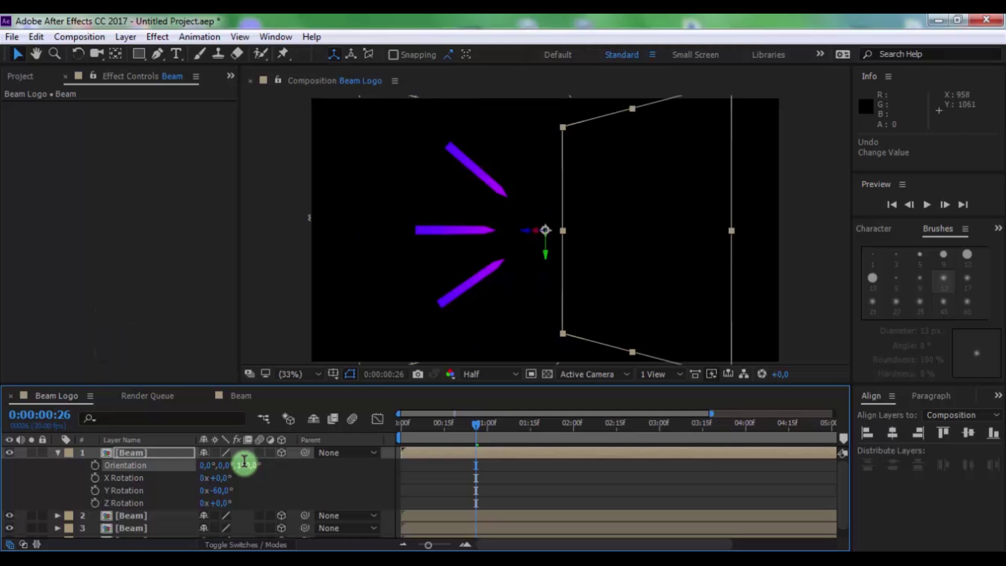
left_click(378, 464)
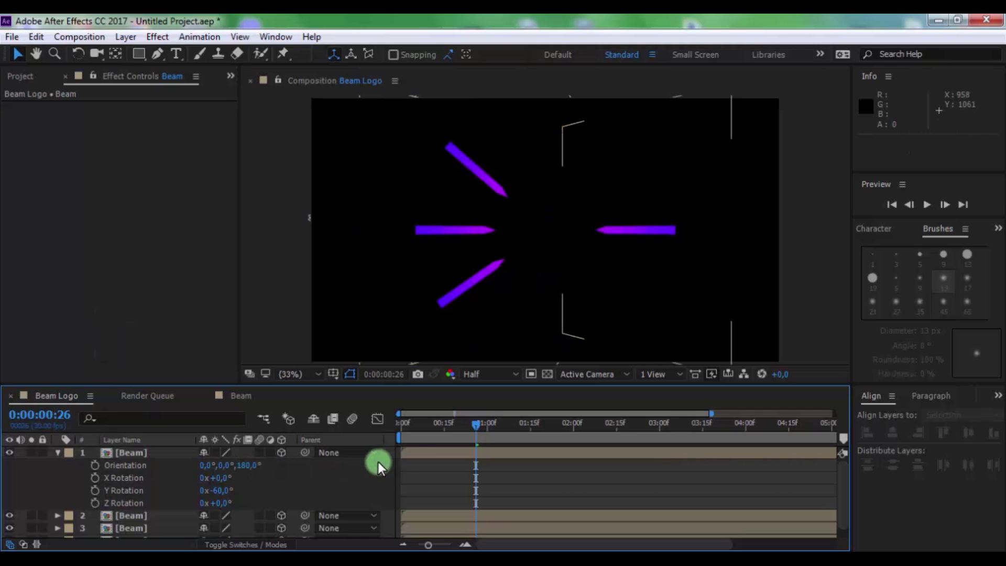
left_click(57, 453)
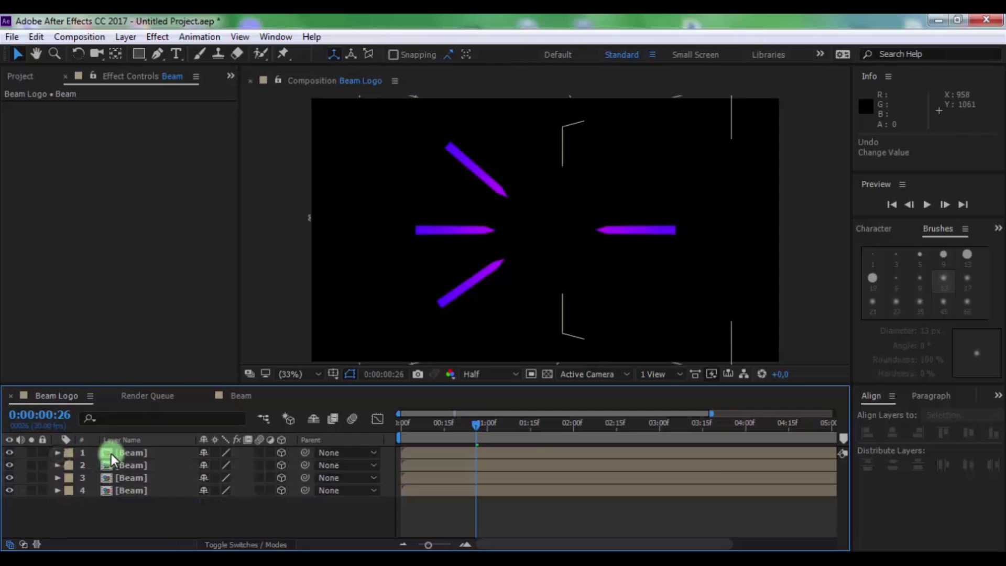
- Duplicate Beam again and rotate the copy toward the lower right, about 228°
left_click(64, 452)
key("ctrl+d")
key("r")
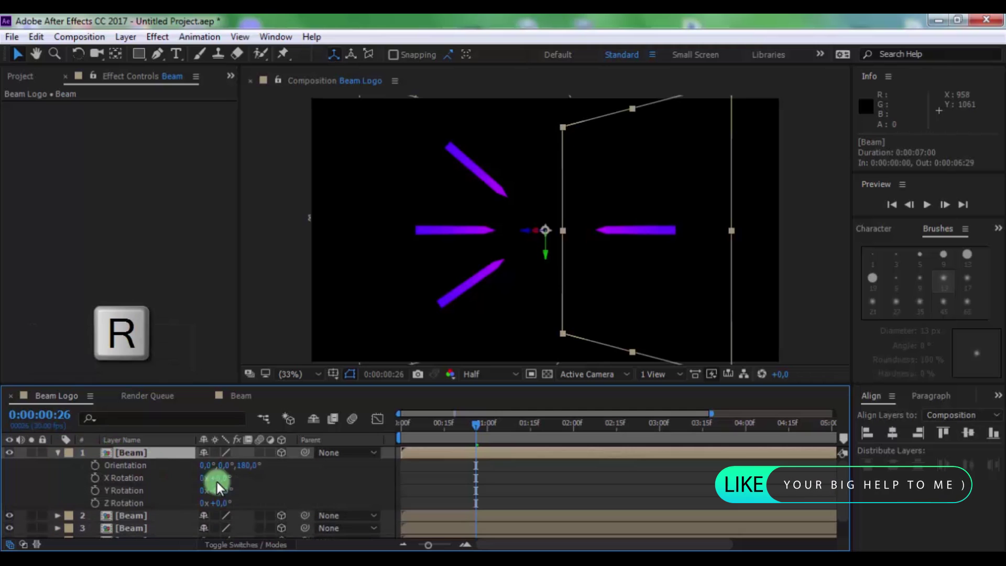
left_click_drag(241, 467, 273, 464)
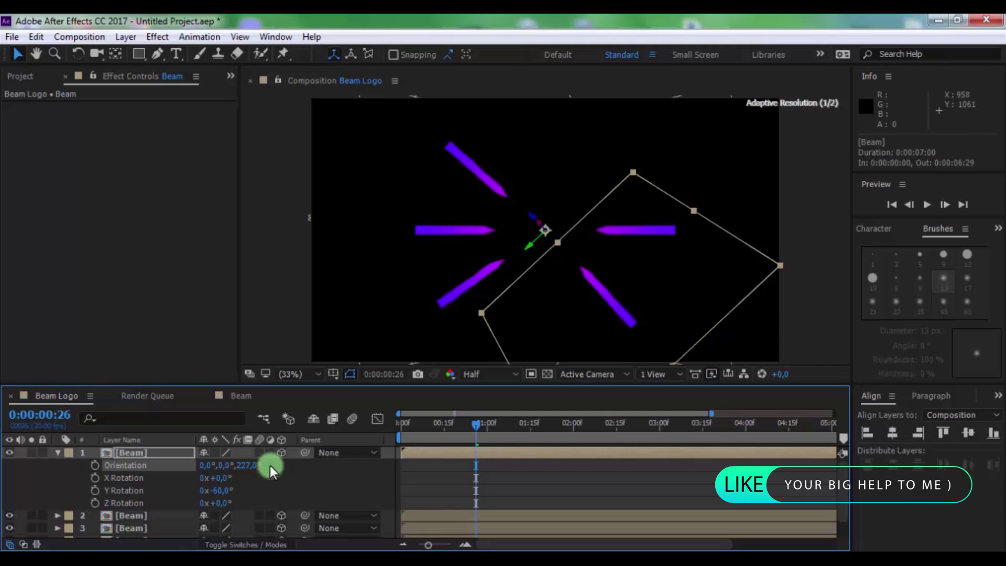
left_click(59, 452)
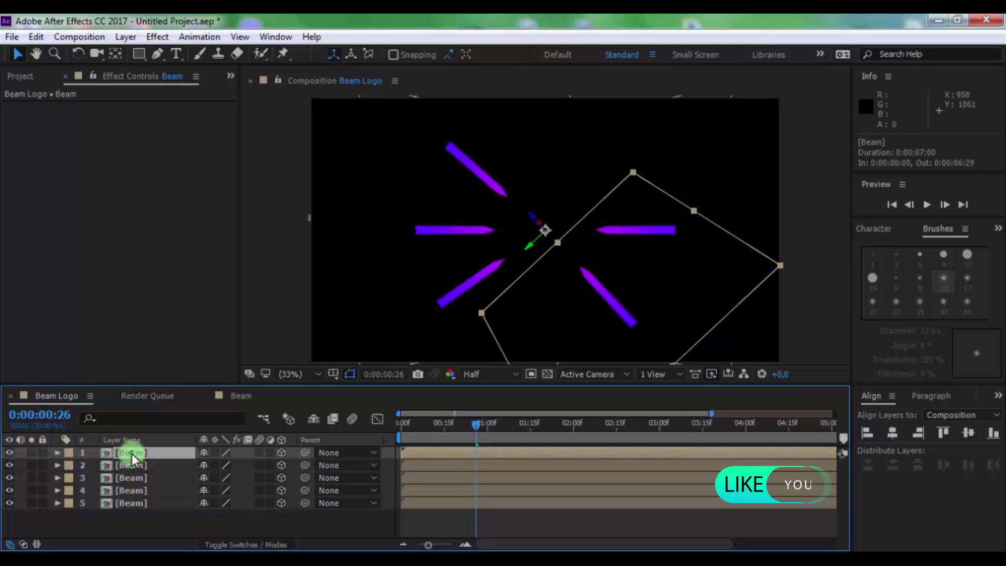
- Add a sixth Beam copy pointing upper right at 136°
key("ctrl+d")
key("r")
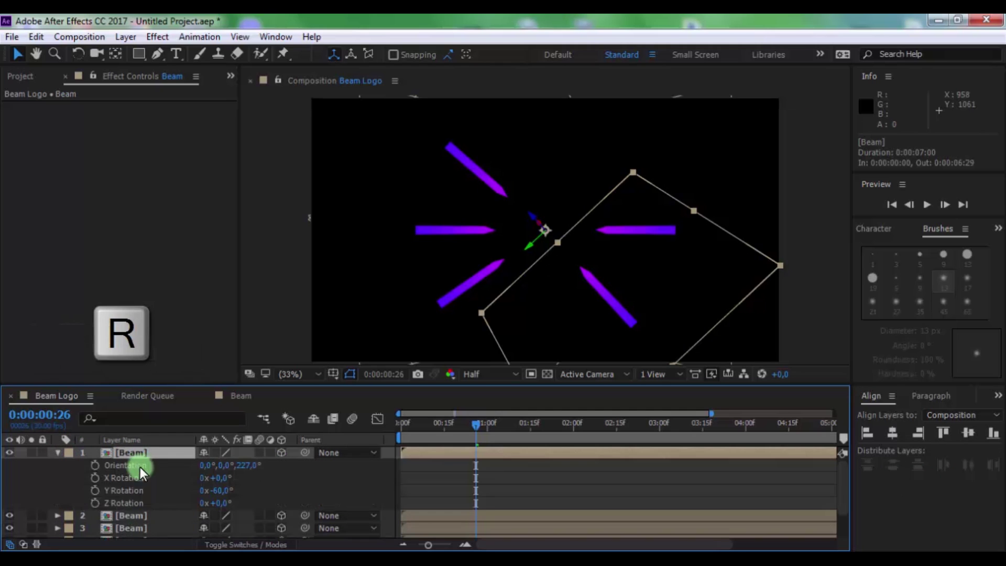
mouse_move(187, 465)
left_mouse_down()
mouse_move(147, 475)
mouse_move(194, 478)
left_mouse_up()
left_click(571, 495)
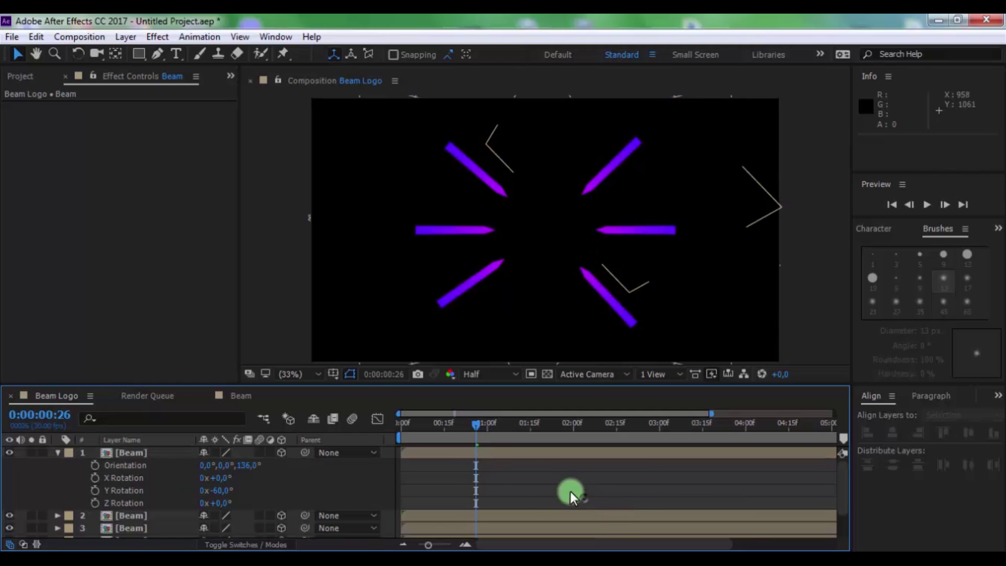
left_click(57, 452)
- Even out layer 6's beam angle and reveal layer 4's rotation properties
left_click(118, 516)
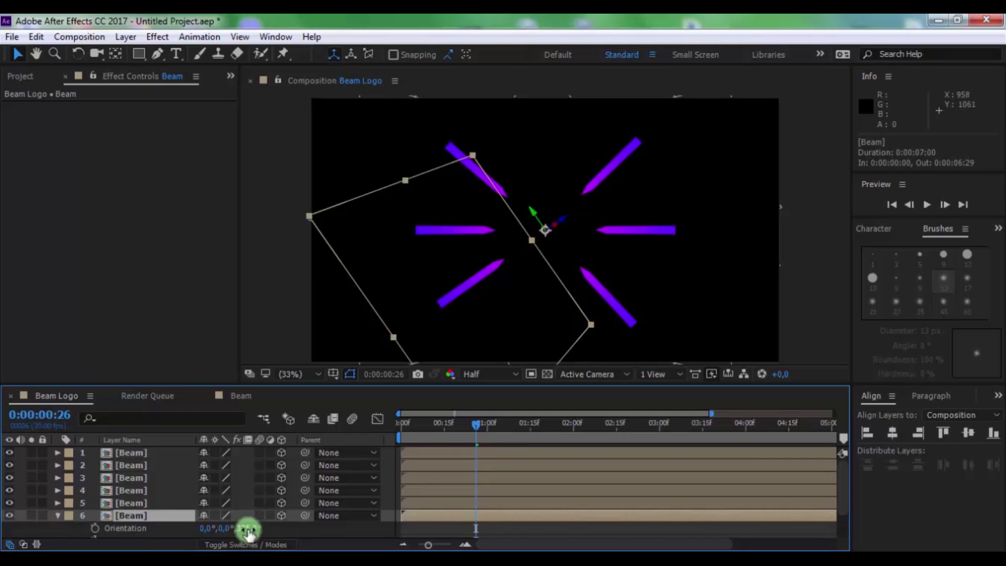
left_click_drag(248, 532, 251, 511)
left_click(147, 495)
key("r")
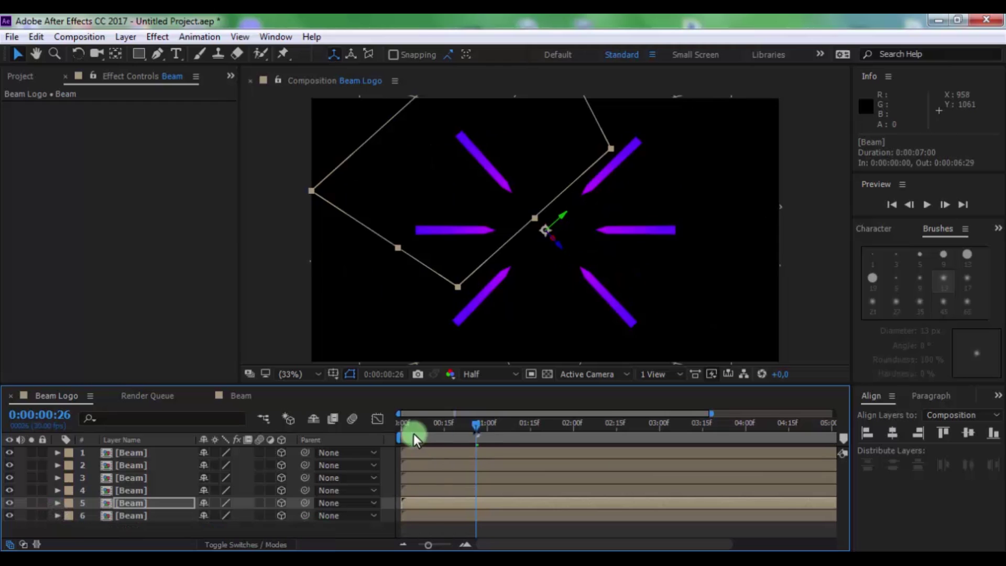
left_click_drag(415, 438, 385, 492)
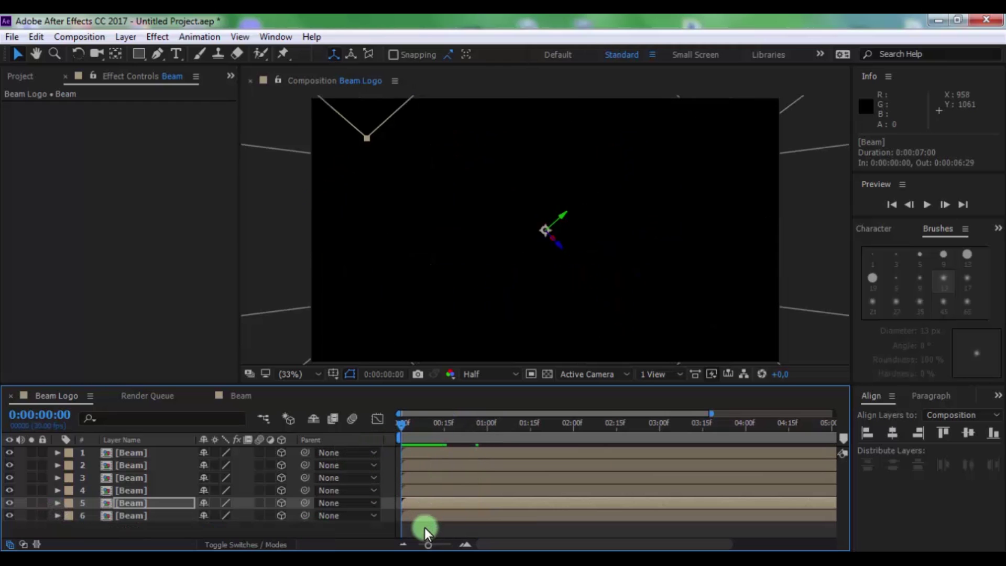
left_click(424, 531)
key("space")
left_click(430, 435)
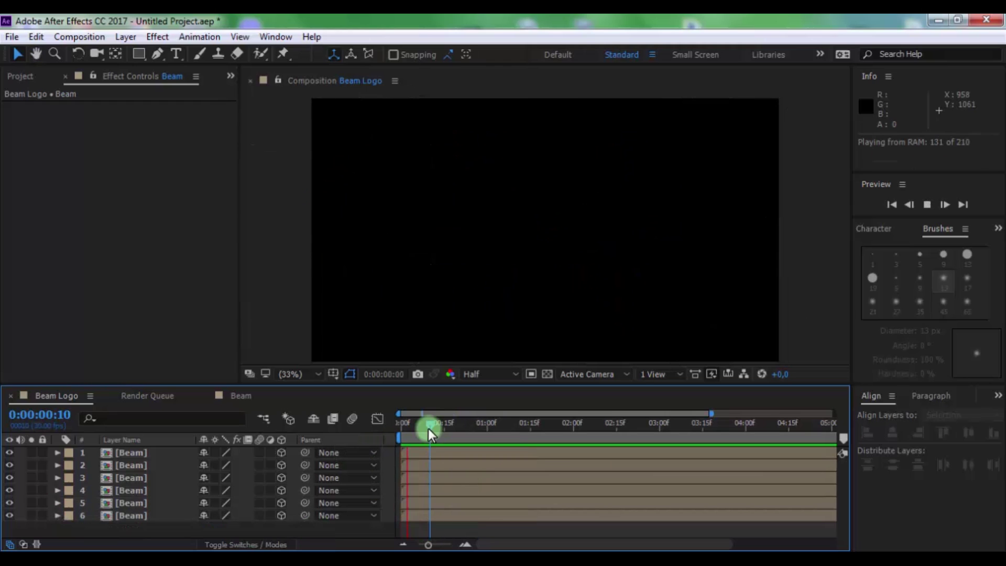
left_click(400, 435)
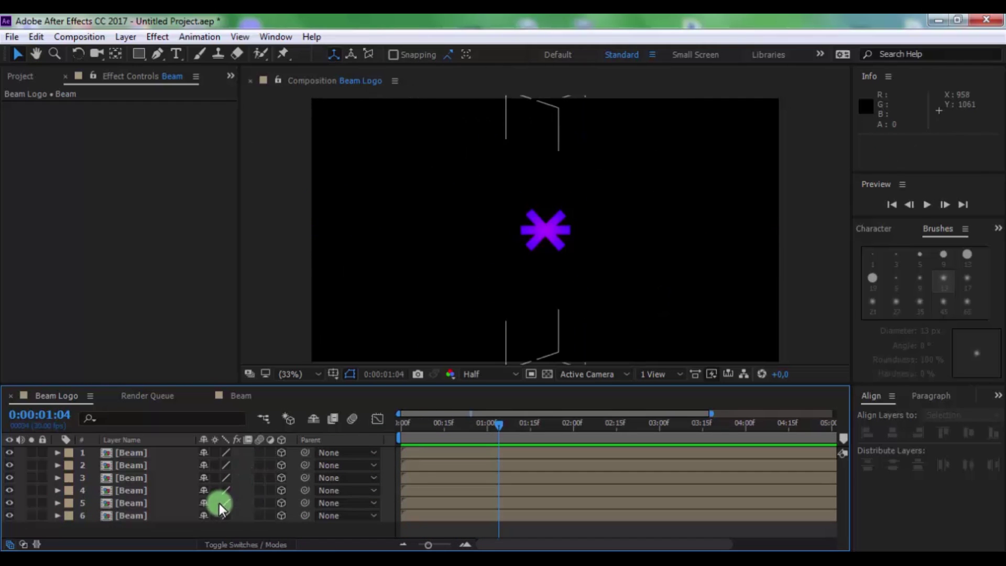
left_click_drag(488, 430, 464, 449)
key("space")
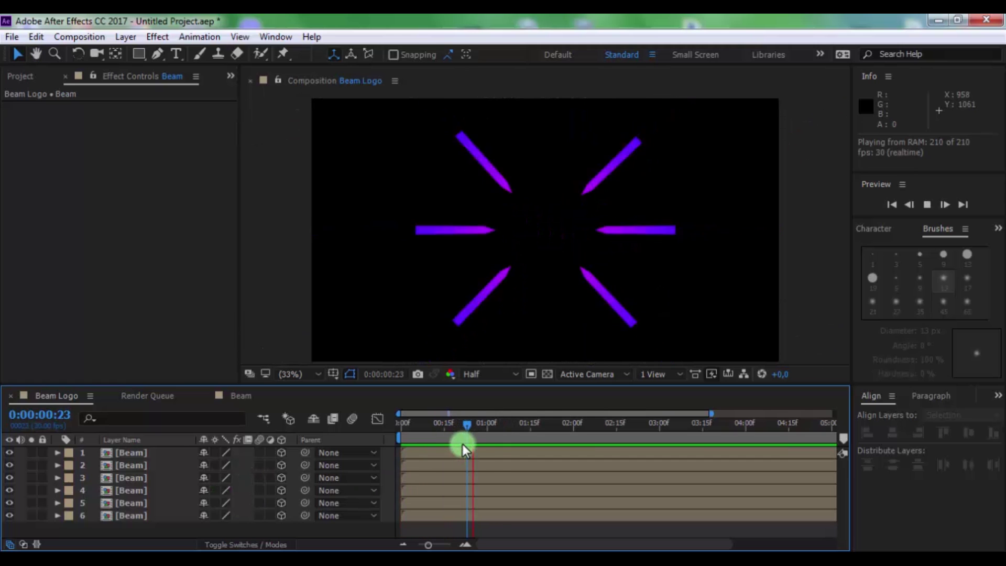
left_click(440, 459)
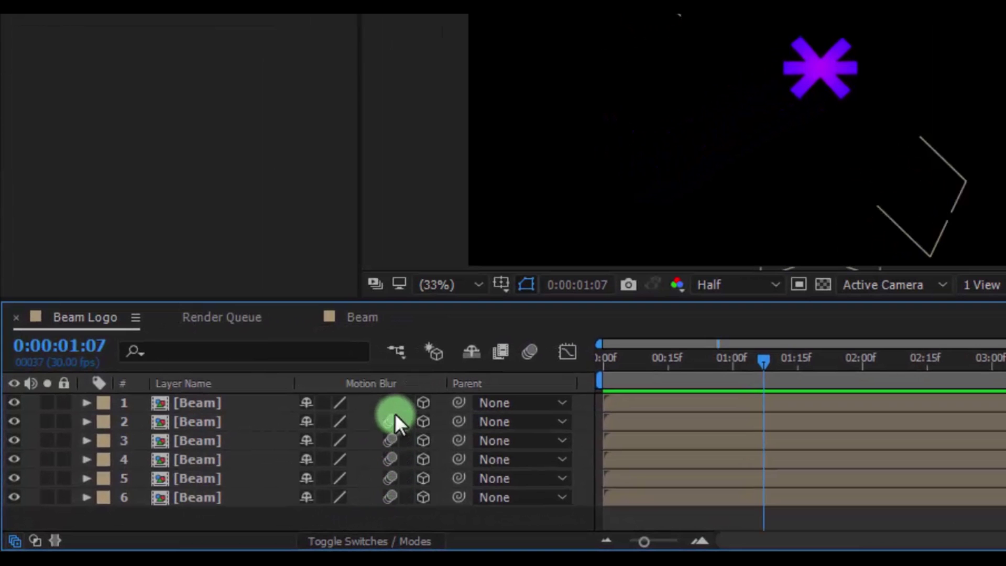
- Enable composition motion blur, check the blurred beams at 0:00:00:27, and select all six Beam layers
left_click(526, 352)
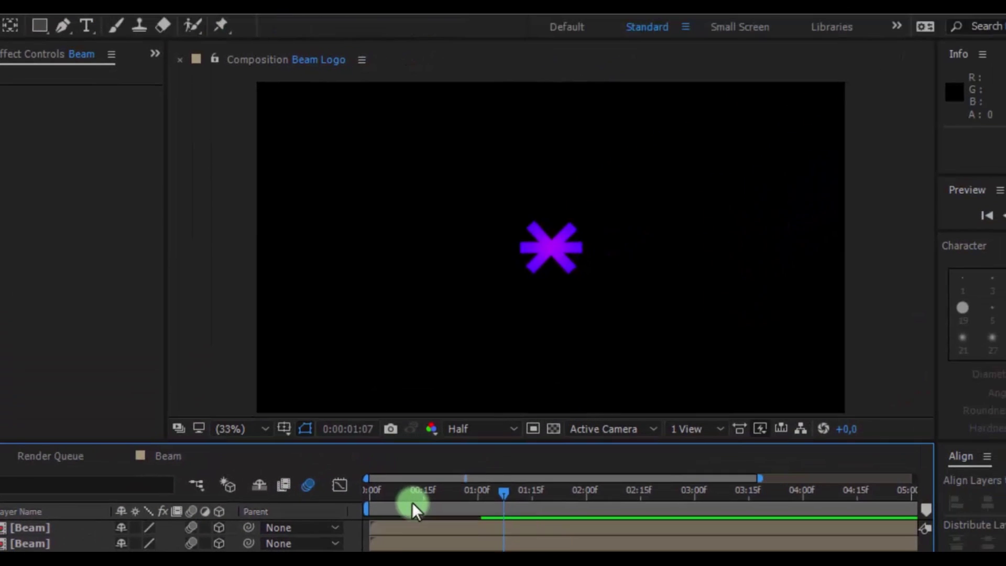
left_click_drag(411, 502, 466, 492)
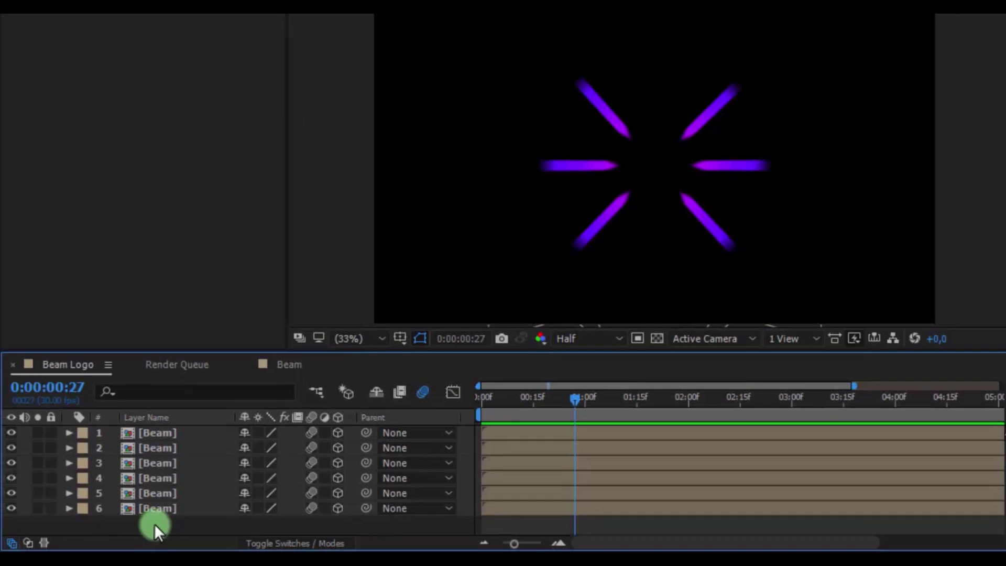
left_click_drag(155, 523, 173, 440)
- Pre-compose the six Beam layers into a new Beam Slide composition and select that layer
right_click(174, 448)
left_click(235, 467)
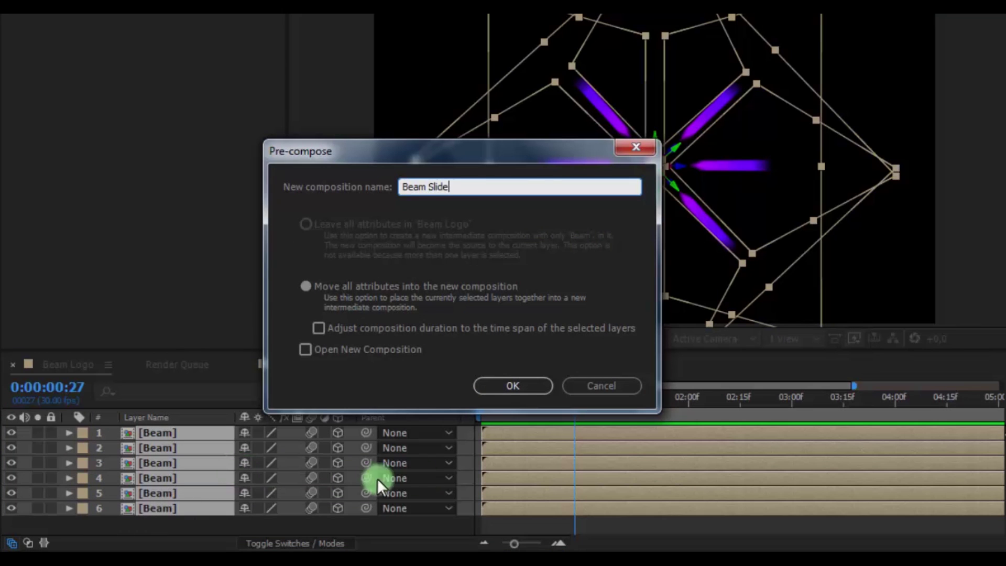
left_click(505, 386)
left_click(161, 463)
left_click(162, 445)
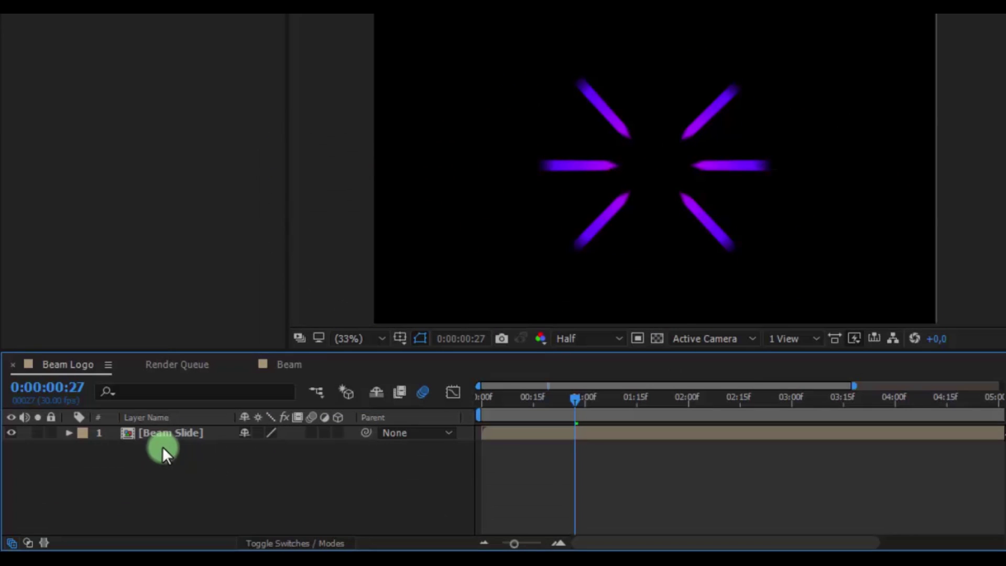
left_click(164, 433)
- Add a Stylize > Glow effect to the Beam Slide layer
left_click(142, 7)
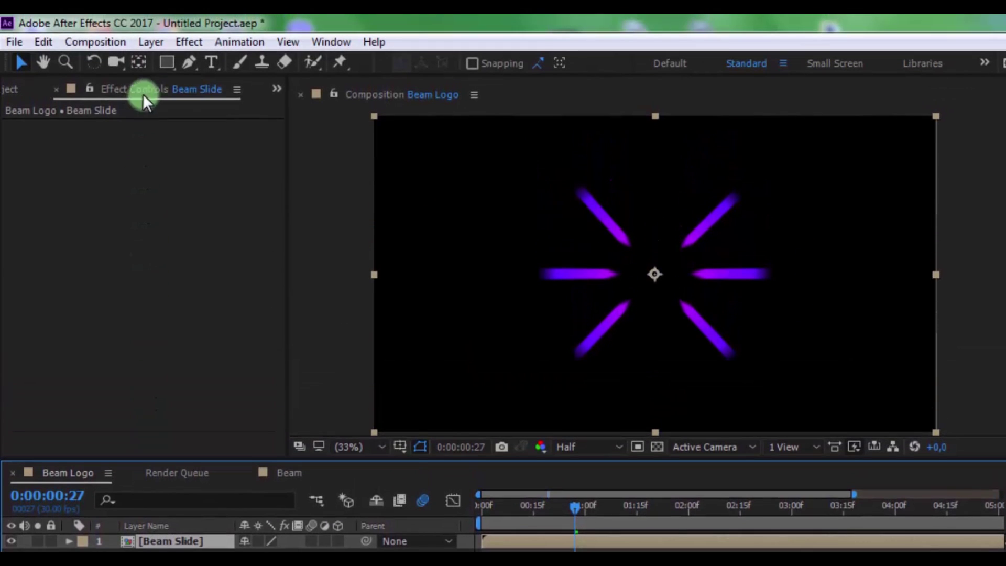
left_click(189, 42)
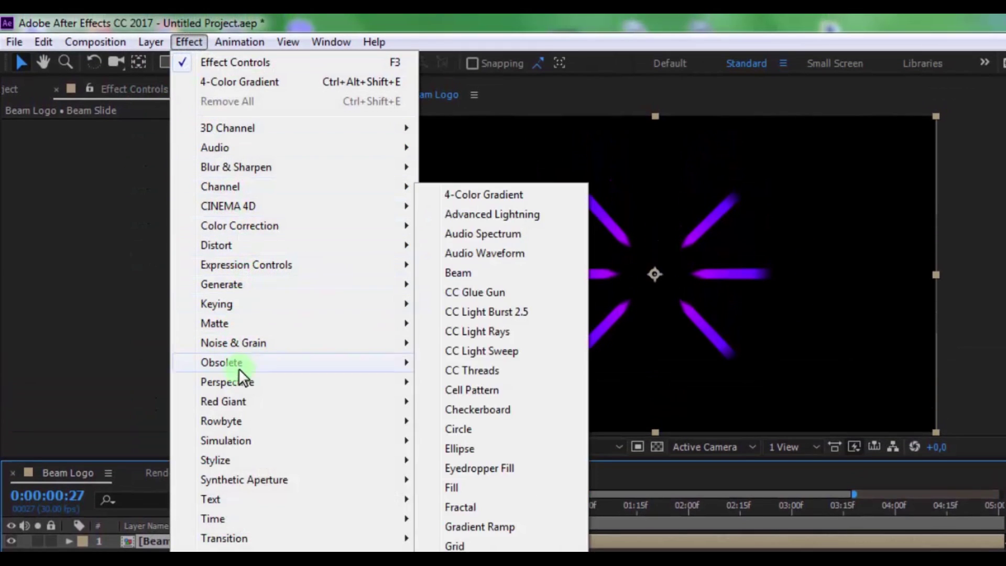
mouse_move(240, 461)
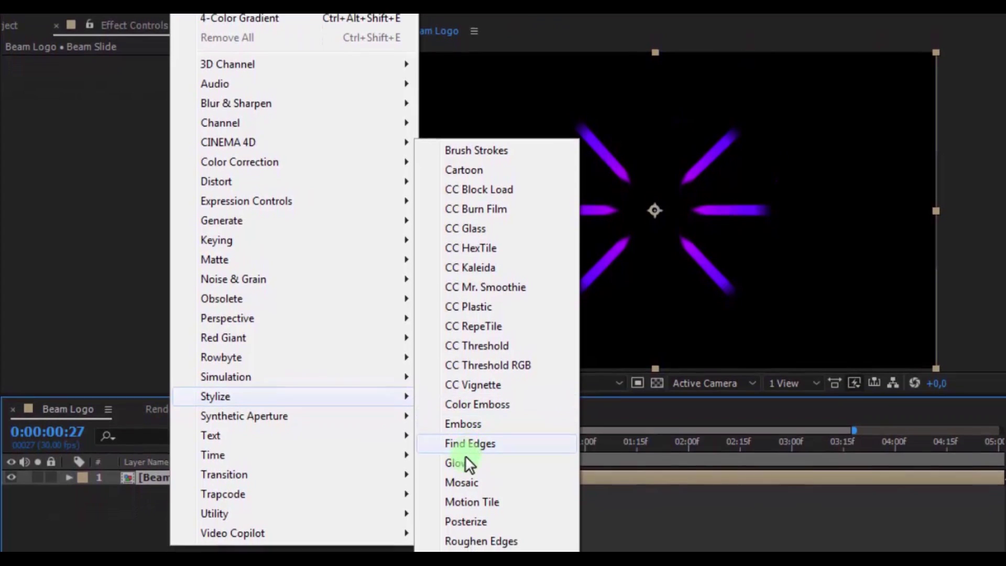
left_click(455, 463)
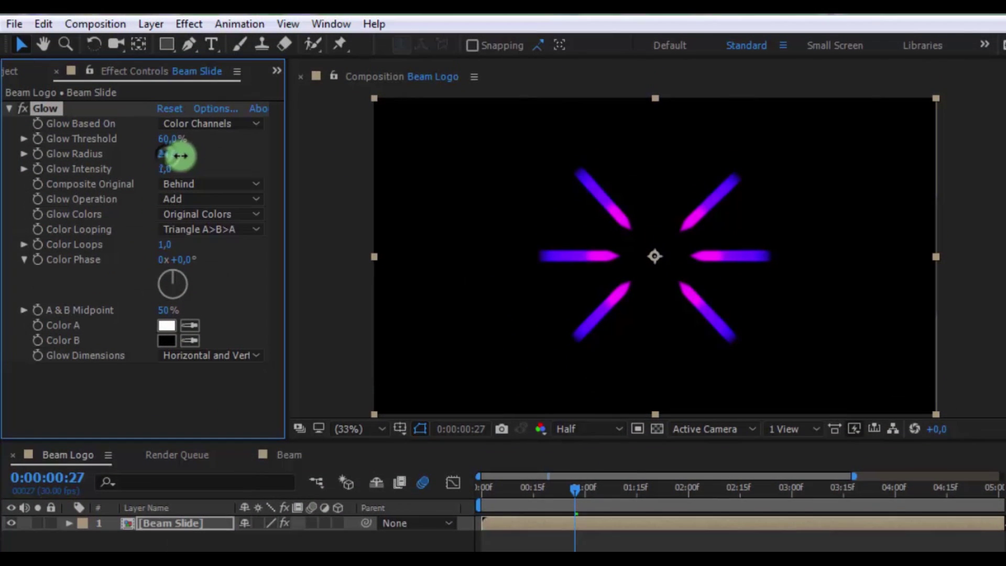
- Set Glow Threshold 63.1%, Radius 27, Intensity 1.5, and preview the glowing beams
left_click_drag(168, 137, 203, 136)
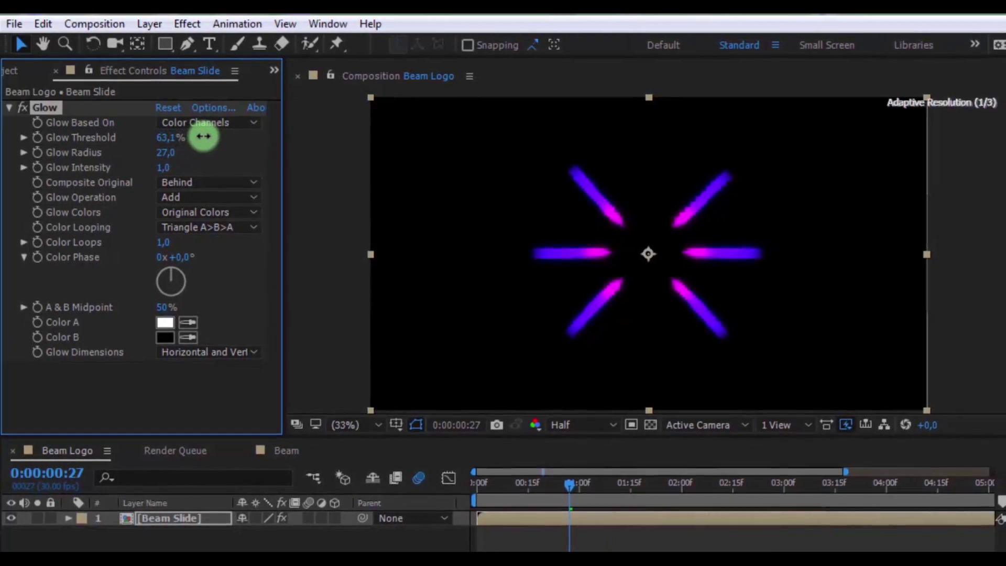
mouse_move(180, 169)
left_mouse_down()
mouse_move(207, 168)
mouse_move(181, 149)
left_mouse_up()
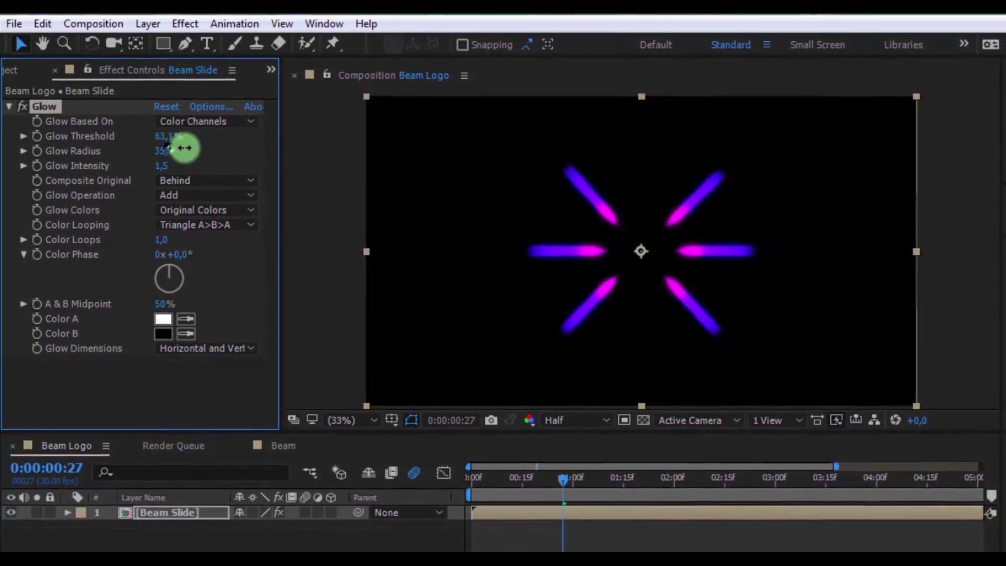
key("Home")
key("space")
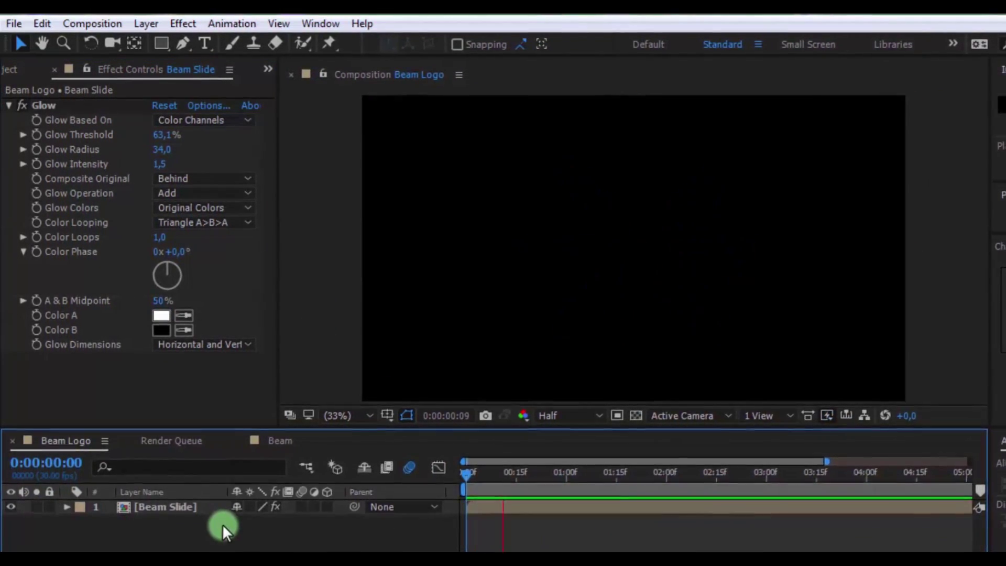
left_click_drag(563, 489, 542, 495)
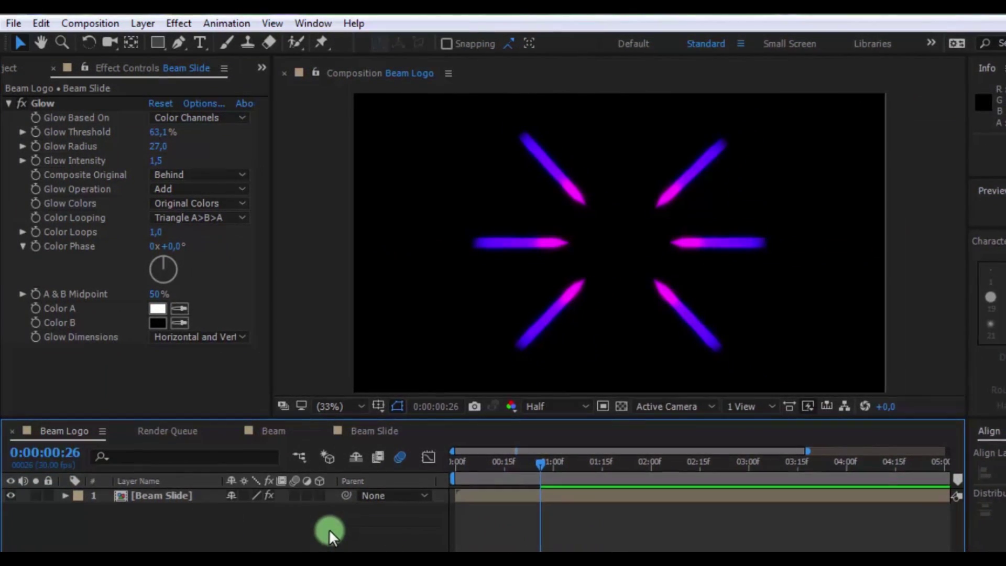
- Place Dragon Logo.png beneath Beam Slide, scale it to 40%, and scrub to where beams converge
left_click(11, 68)
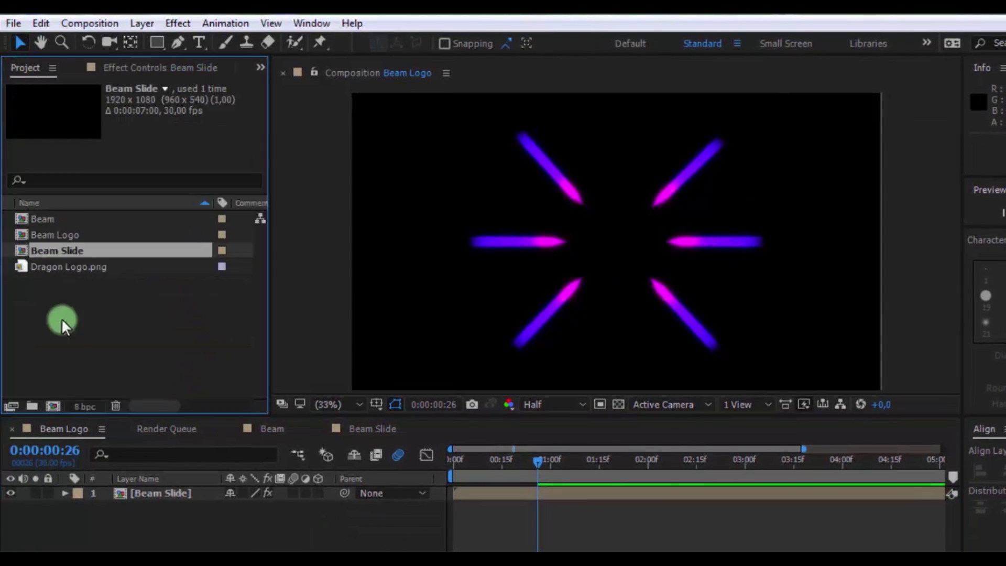
left_click_drag(46, 267, 146, 517)
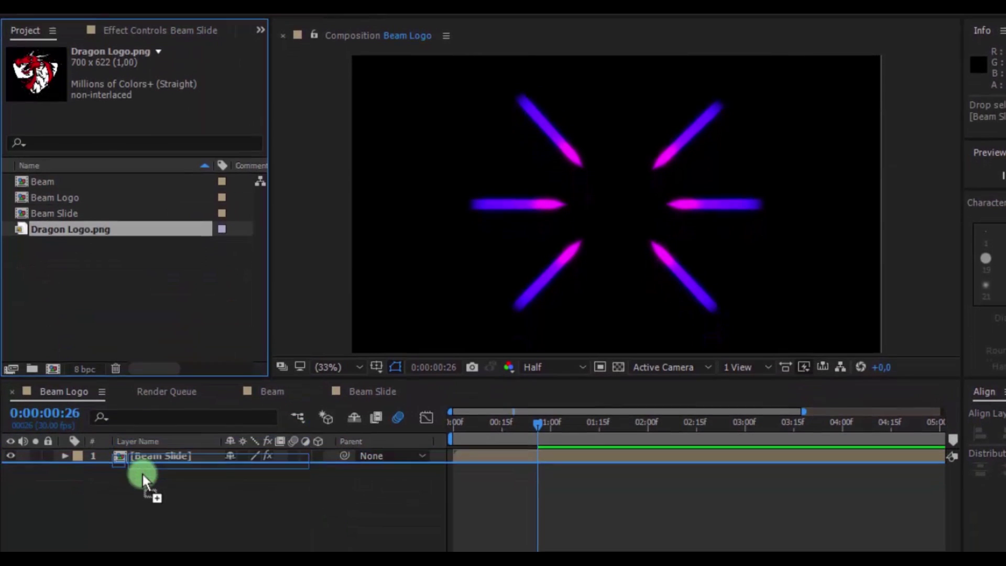
left_click_drag(144, 479, 169, 482)
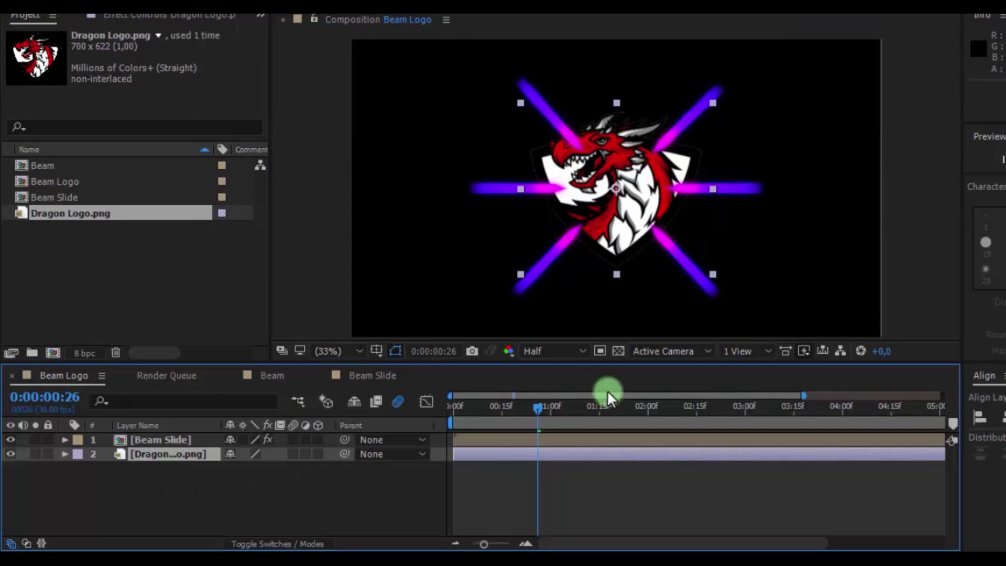
key("s")
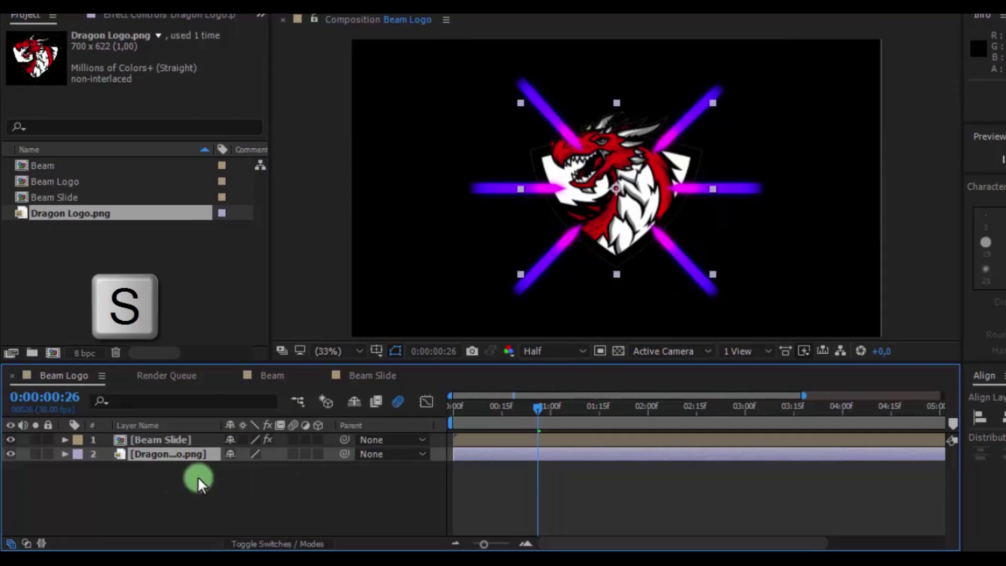
left_click_drag(267, 469, 227, 472)
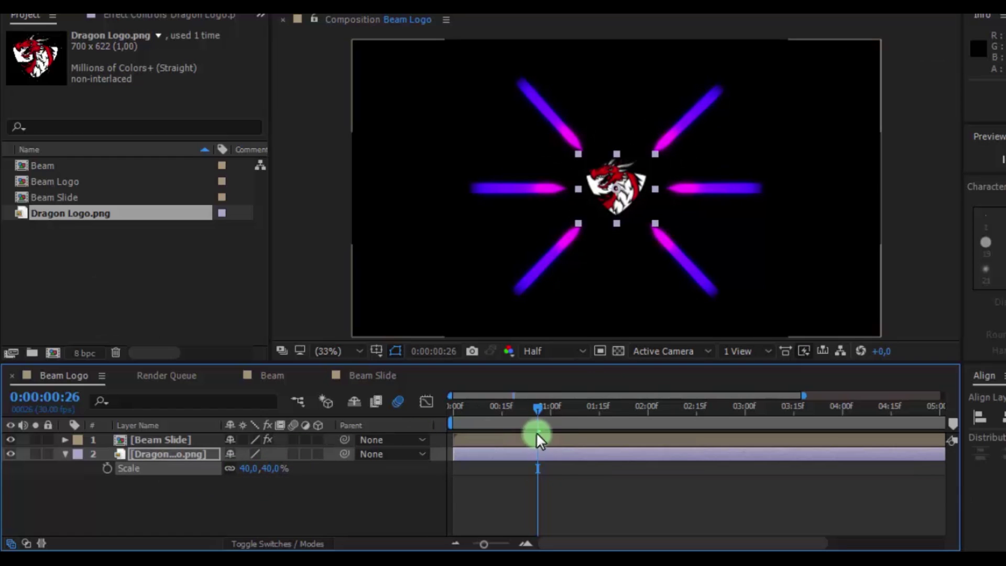
left_click(573, 484)
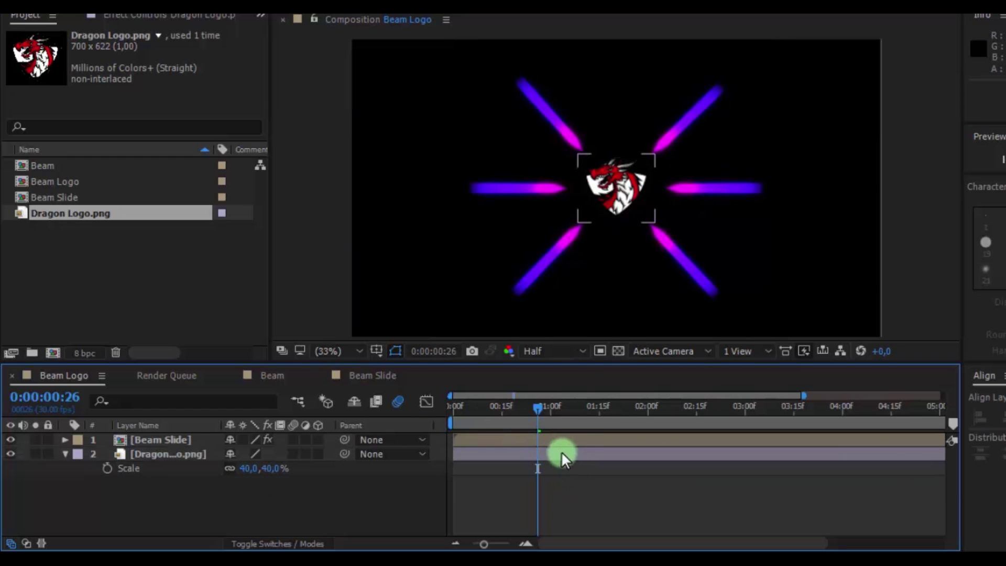
left_click(532, 407)
left_click_drag(540, 408, 546, 410)
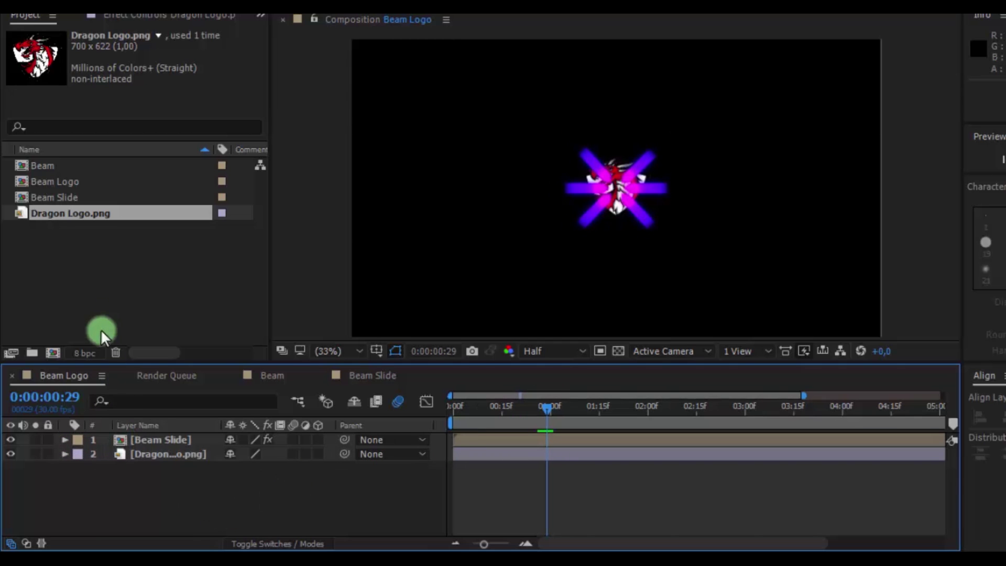
- Import the Energ_00000 PNG sequence from the Beam folder
double_click(99, 265)
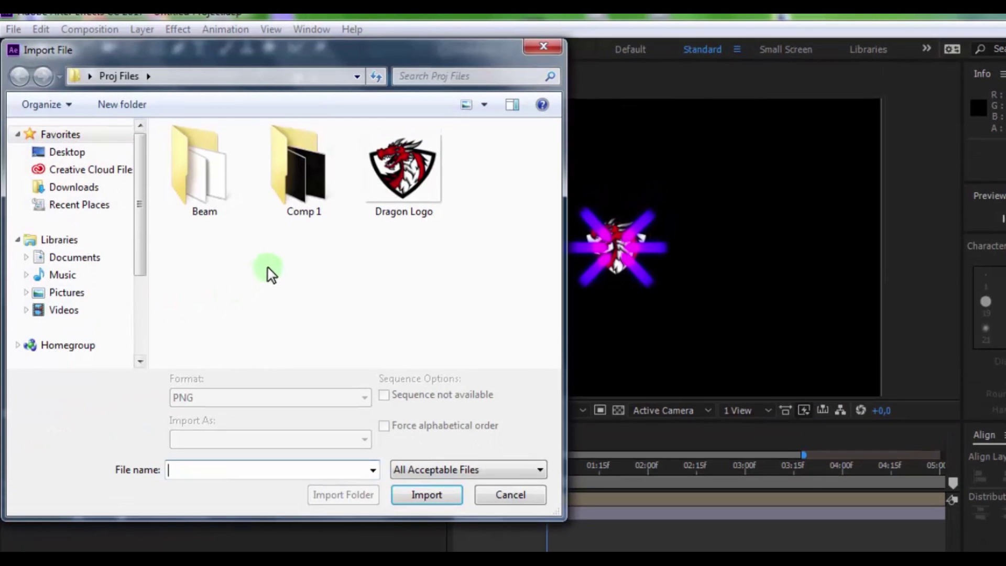
double_click(224, 186)
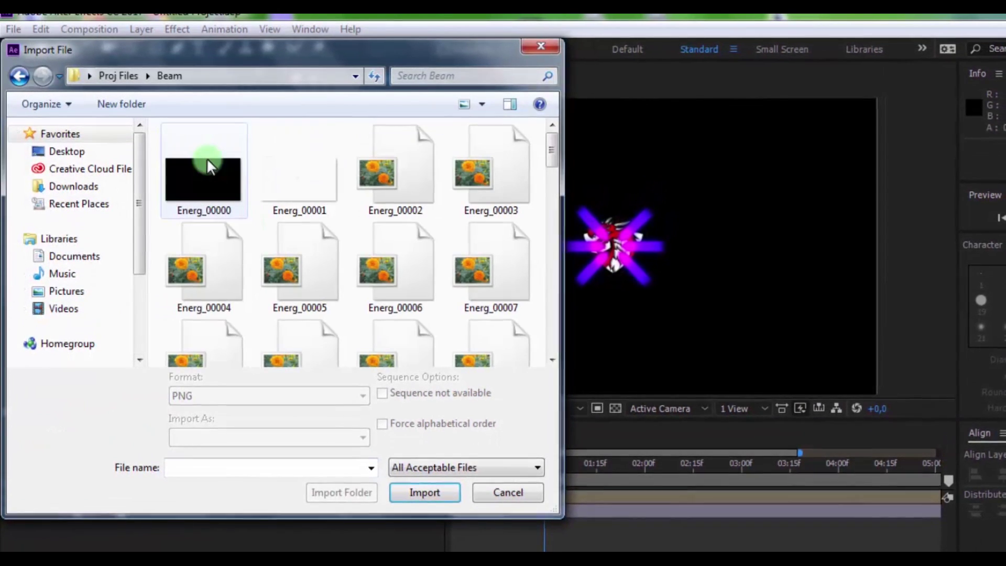
left_click(212, 181)
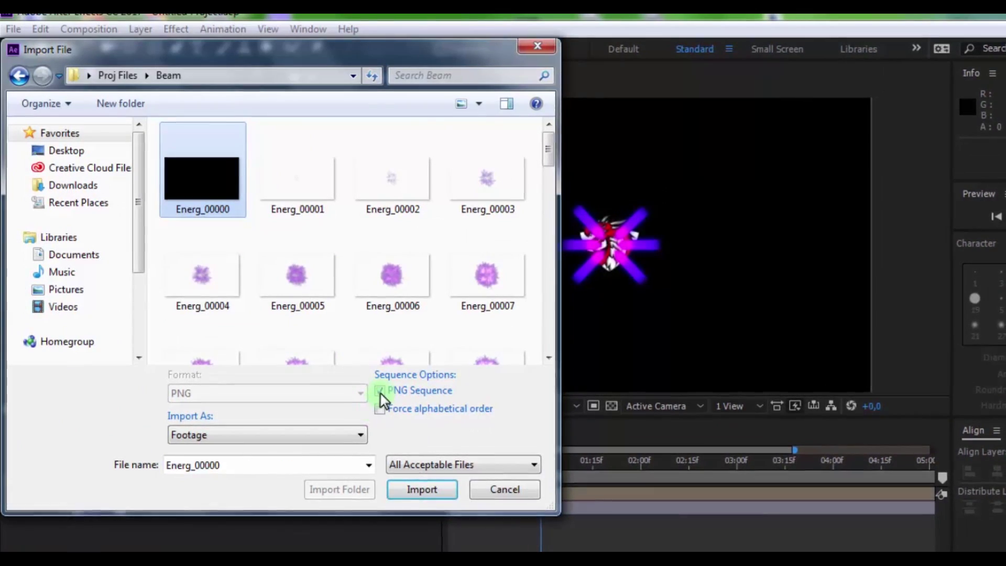
left_click(411, 488)
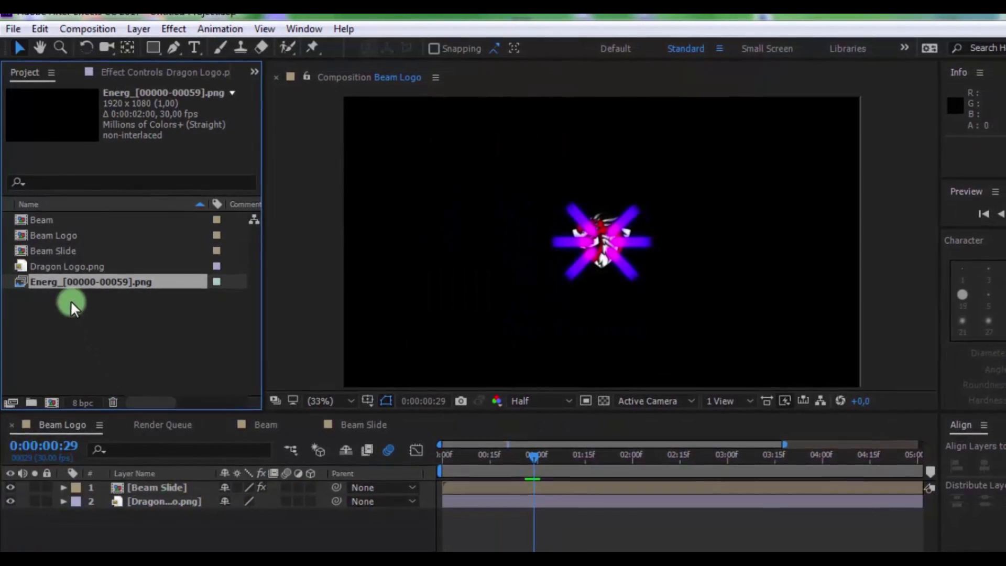
- Add the Energ sequence as the top layer starting near frame 28, and preview the burst
left_click_drag(64, 286, 164, 478)
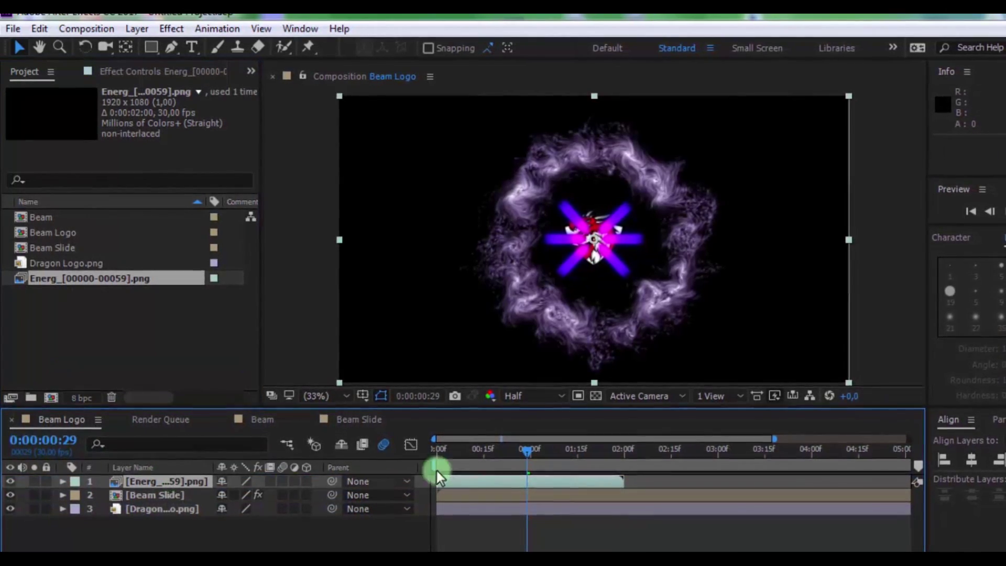
left_click_drag(448, 484, 516, 442)
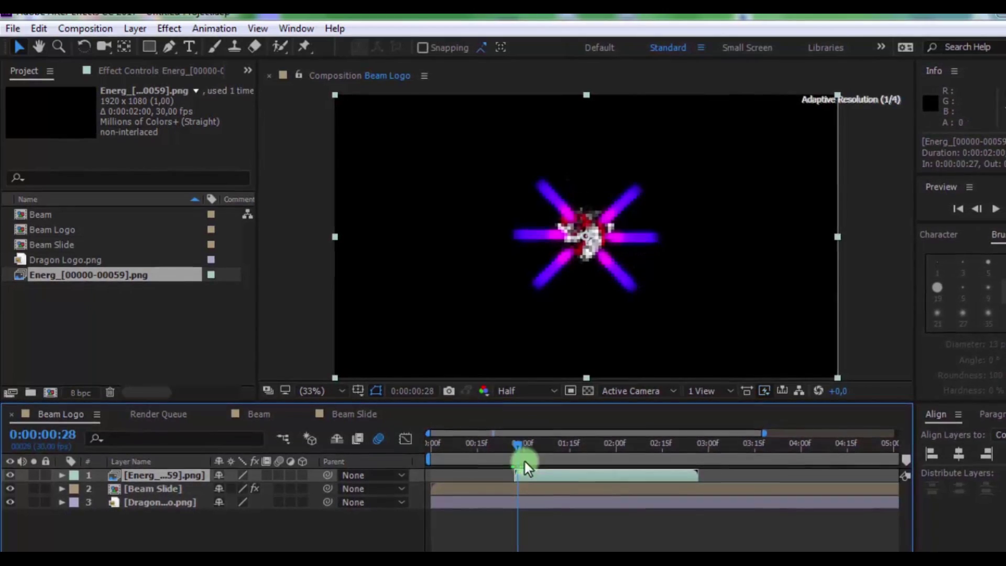
left_click(527, 479)
key("space")
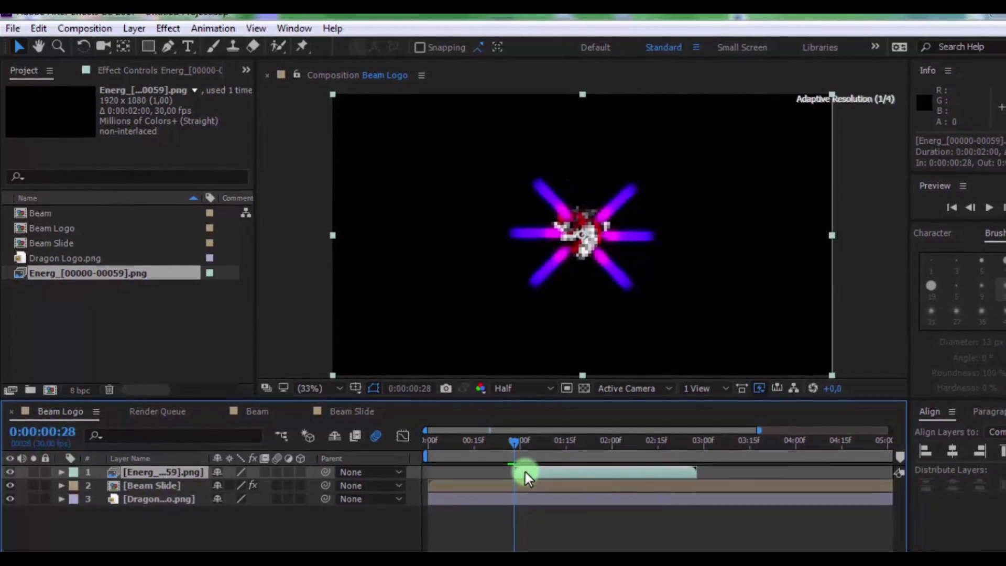
left_click(506, 447)
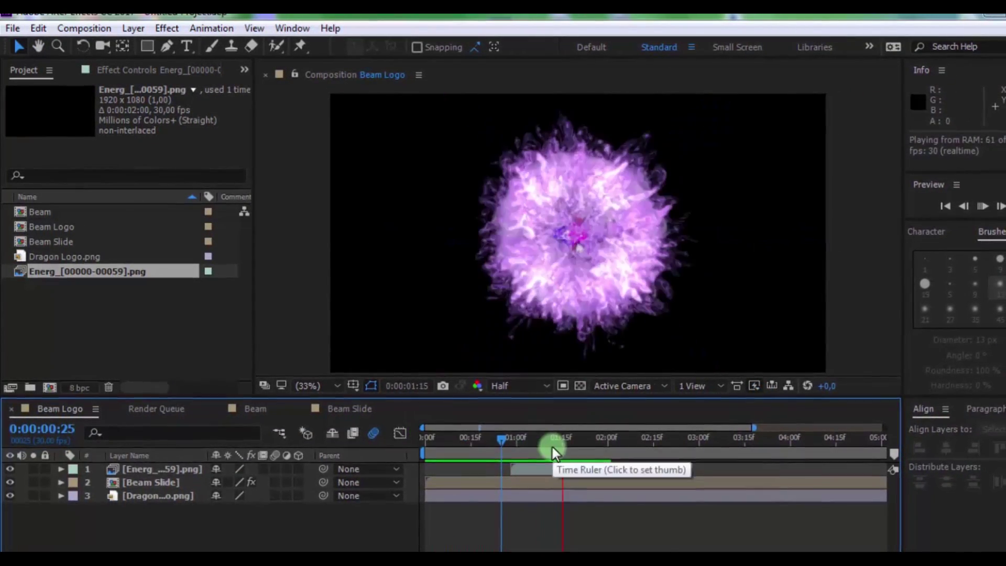
left_click_drag(498, 442, 508, 442)
- Keyframe Dragon Logo.png's opacity, rising to 100% a few frames into the burst
left_click(497, 490)
key("t")
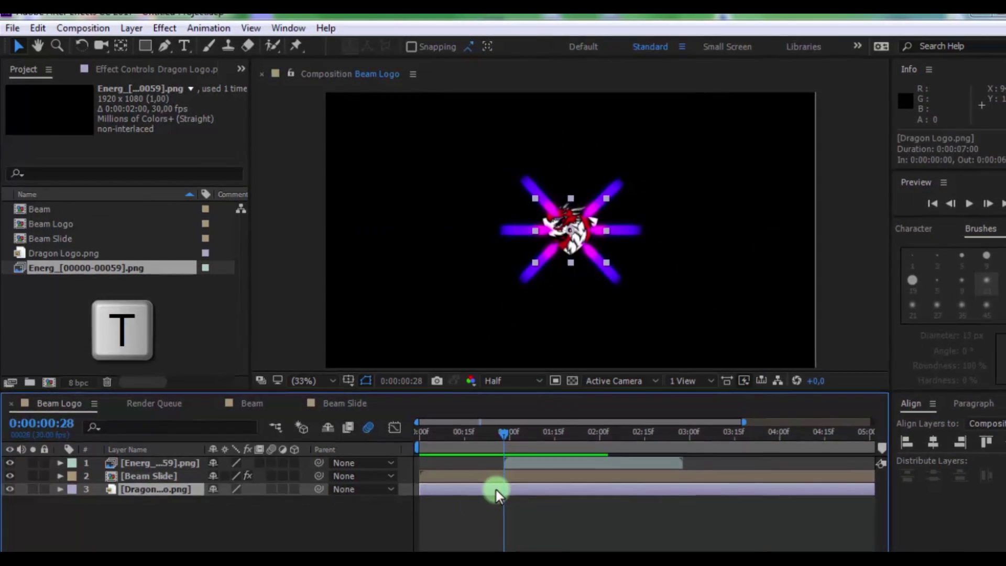
left_click(507, 426)
left_click(98, 502)
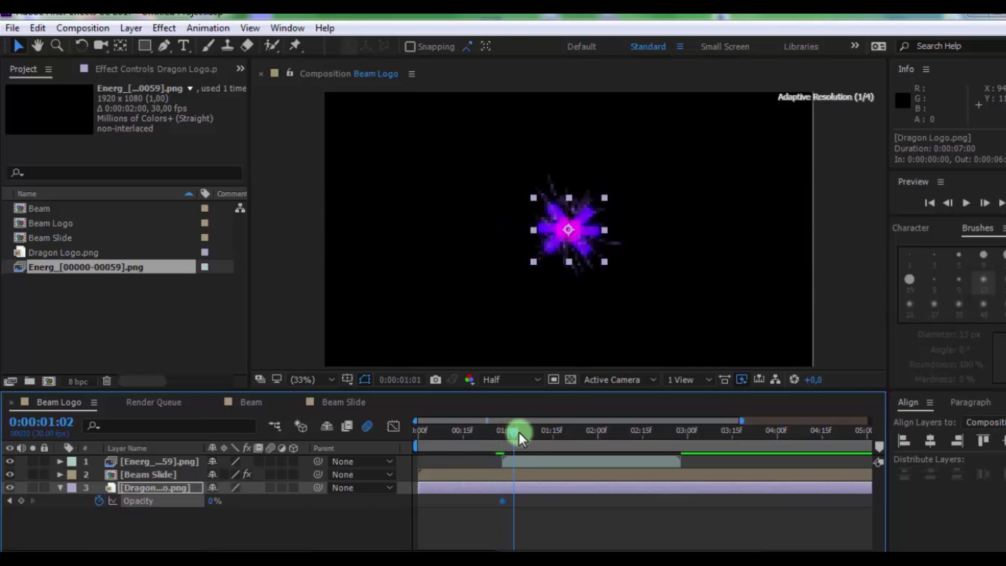
left_click_drag(525, 438, 528, 437)
left_click(199, 504)
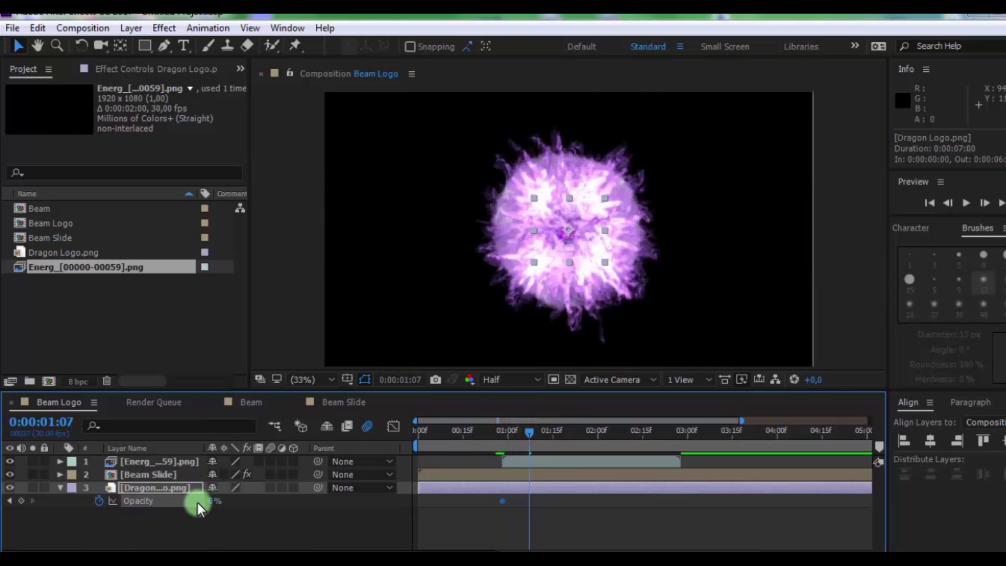
type("100")
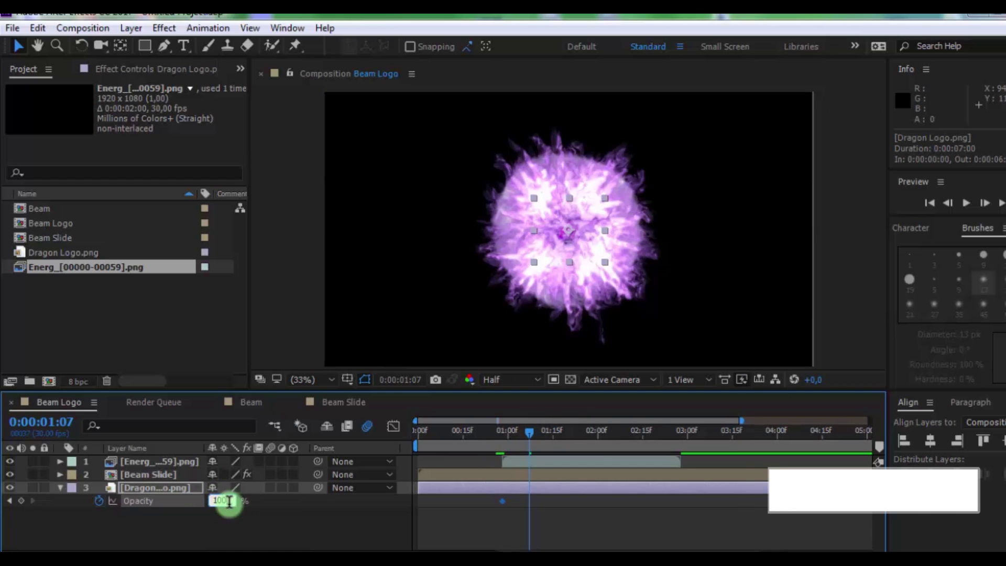
- Keyframe Beam Slide's opacity to fade out to 0%, then preview from the start
left_click(146, 475)
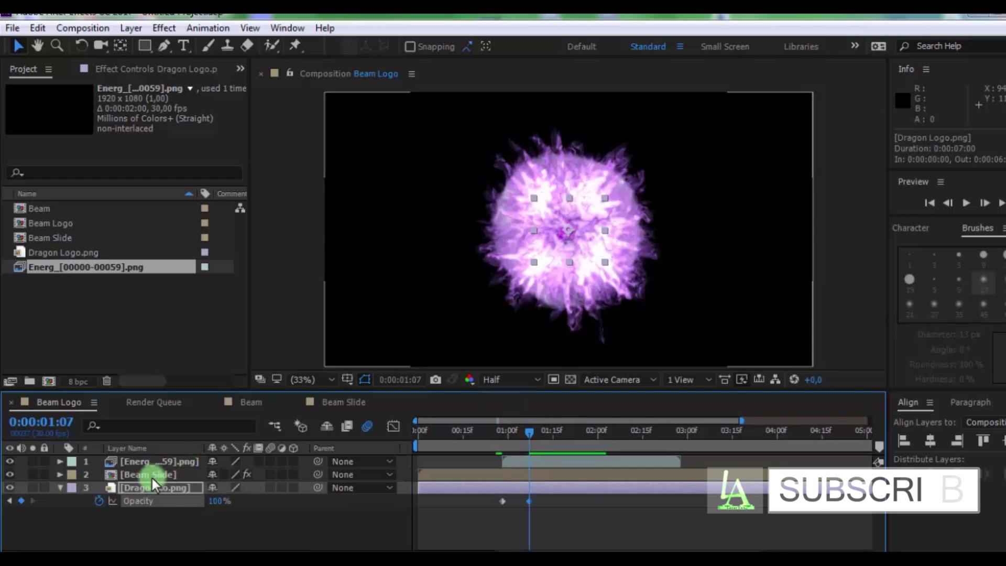
key("t")
left_click(533, 433)
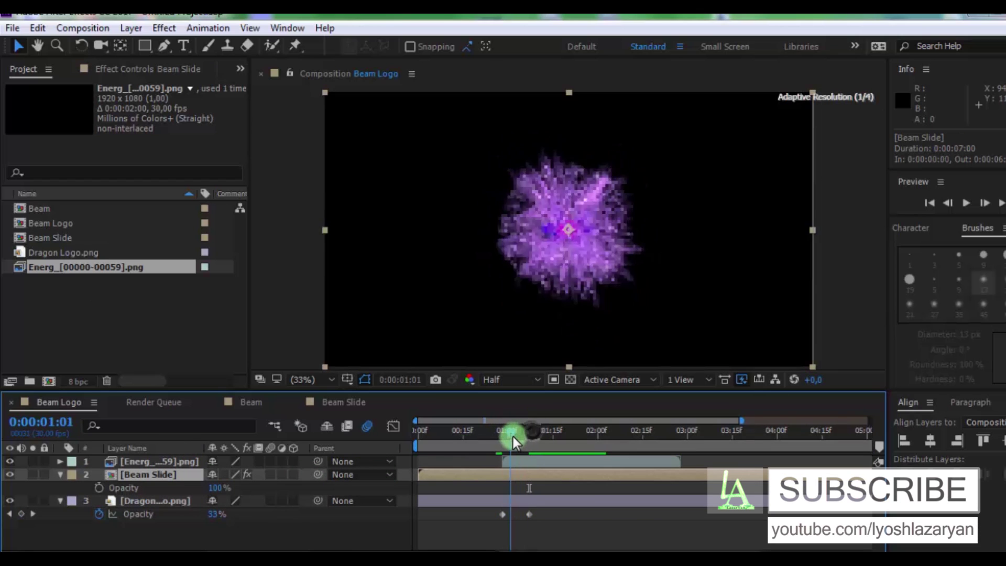
mouse_move(513, 443)
left_mouse_down()
mouse_move(502, 442)
mouse_move(512, 433)
left_mouse_up()
left_click(95, 493)
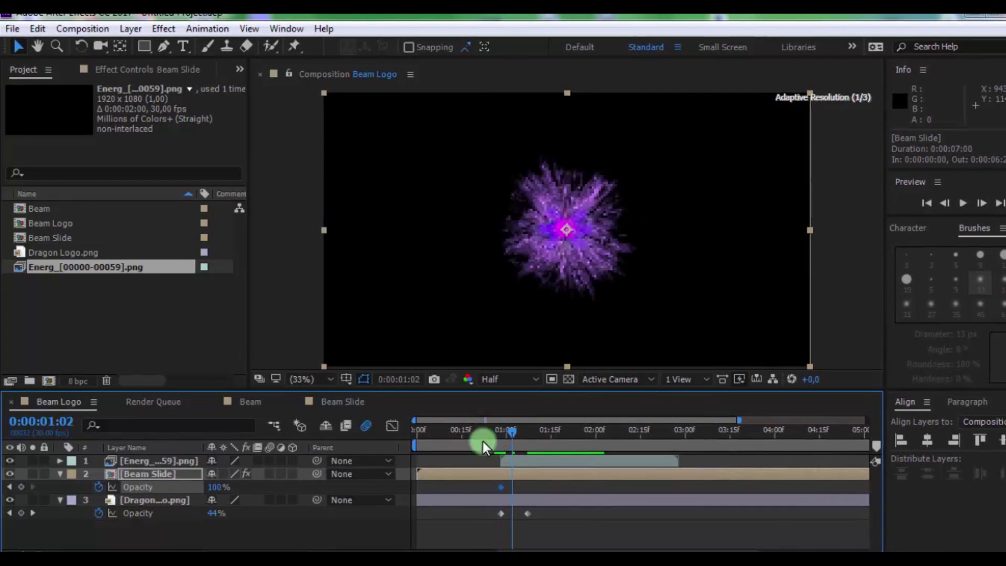
left_click(214, 484)
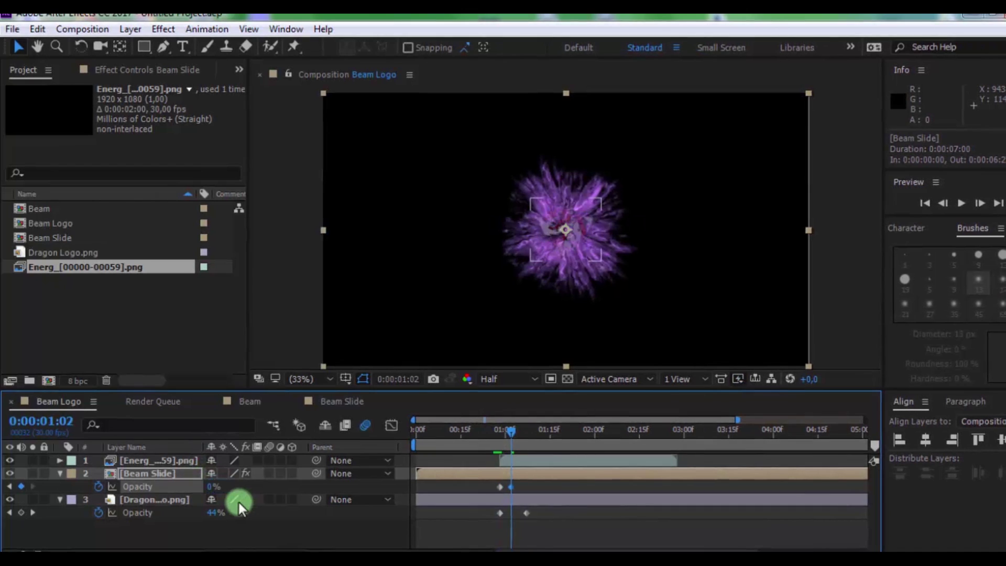
left_click_drag(507, 434, 400, 436)
left_click(451, 473)
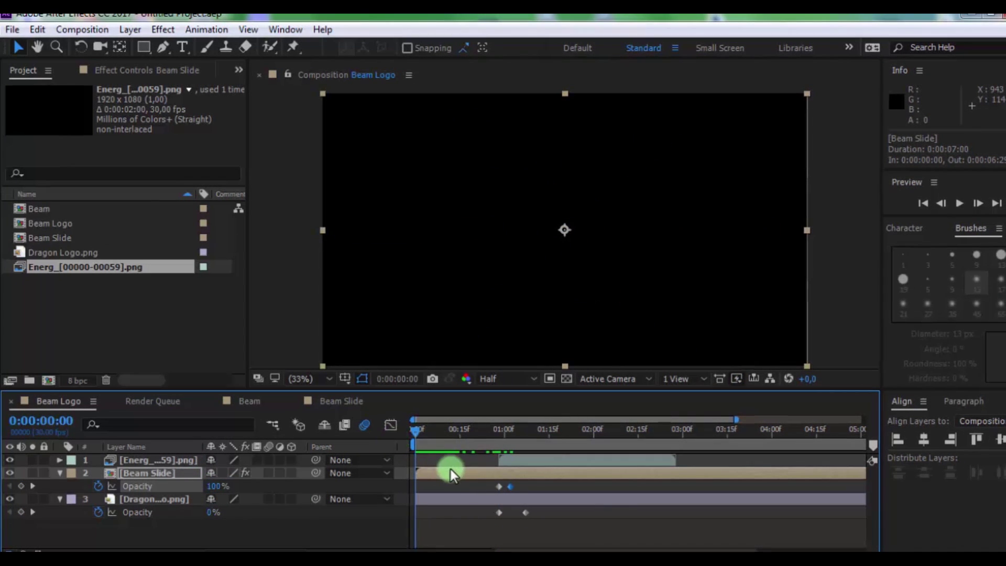
key("space")
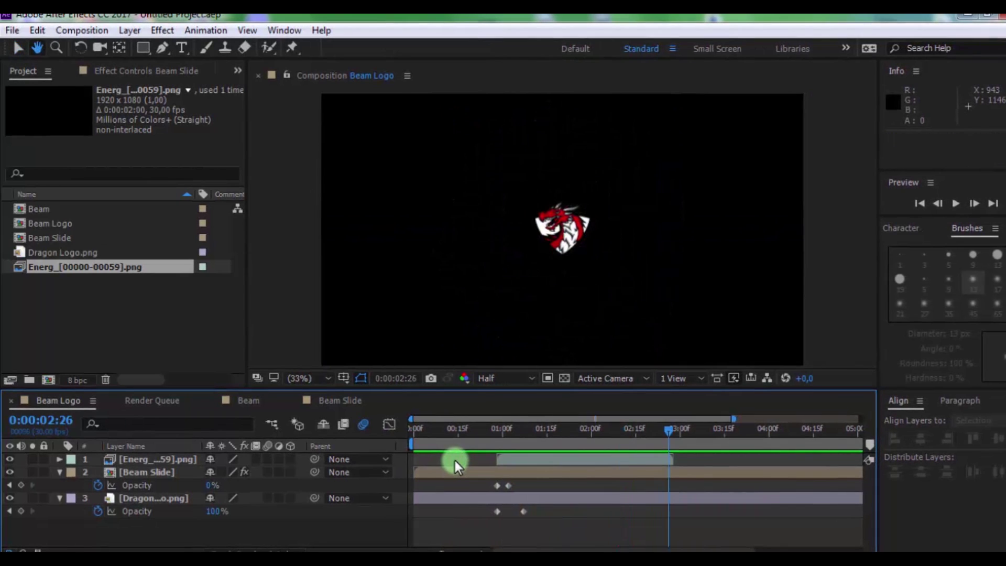
- Collapse the layers and key Dragon Logo.png's Position at 960,0,540,0 at 0:00:02:22
left_click(661, 433)
left_click_drag(661, 434, 655, 453)
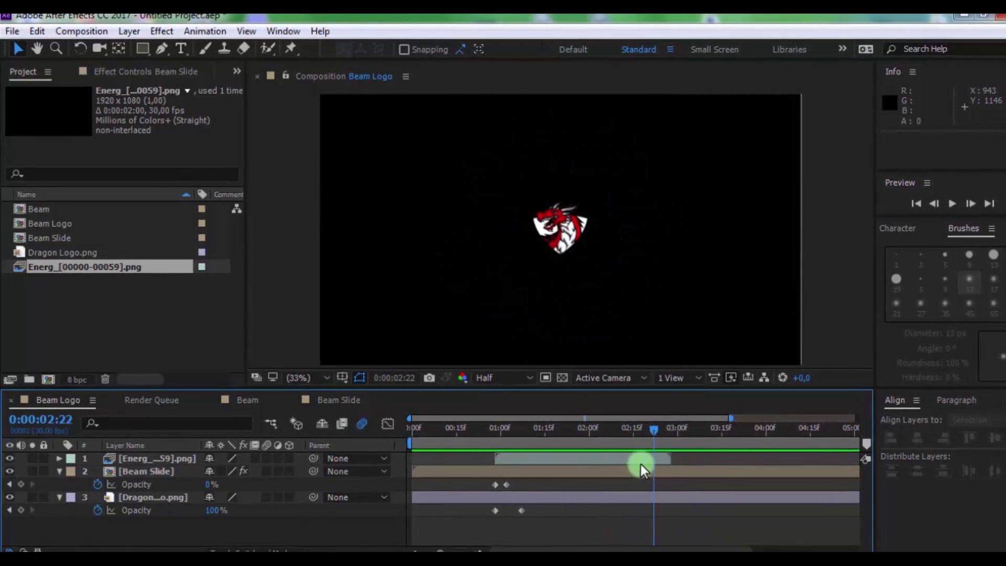
left_click(59, 471)
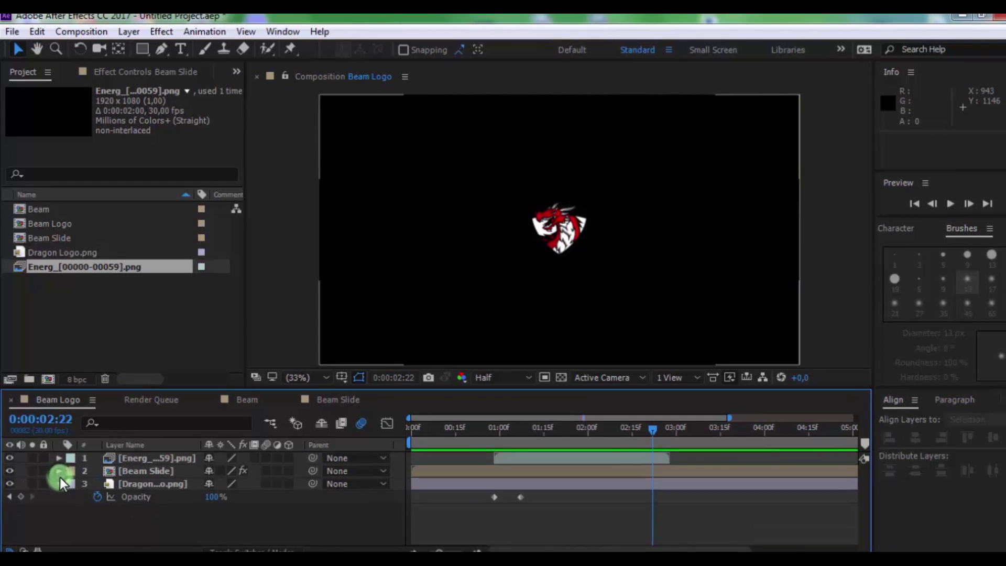
left_click(58, 484)
left_click(144, 484)
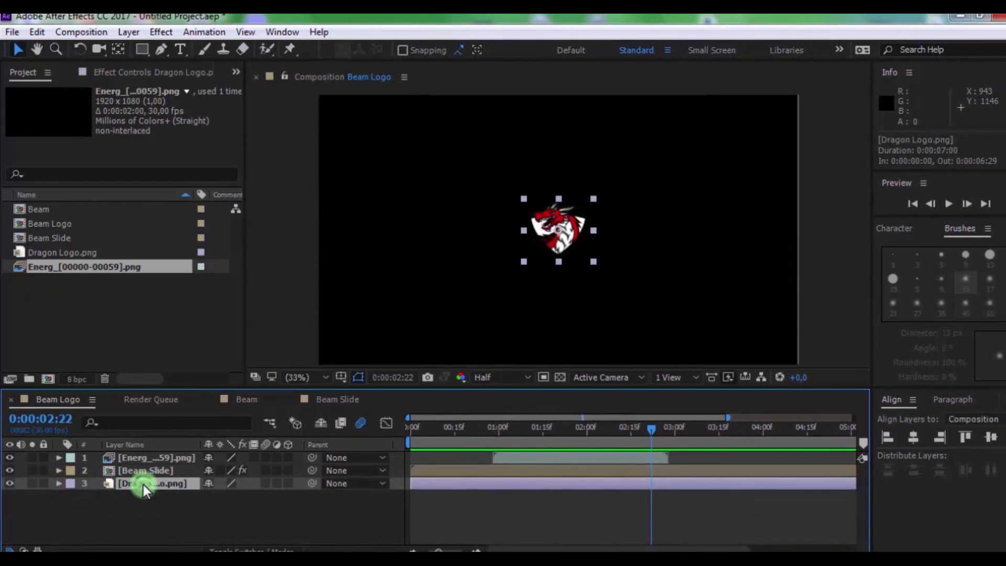
key("p")
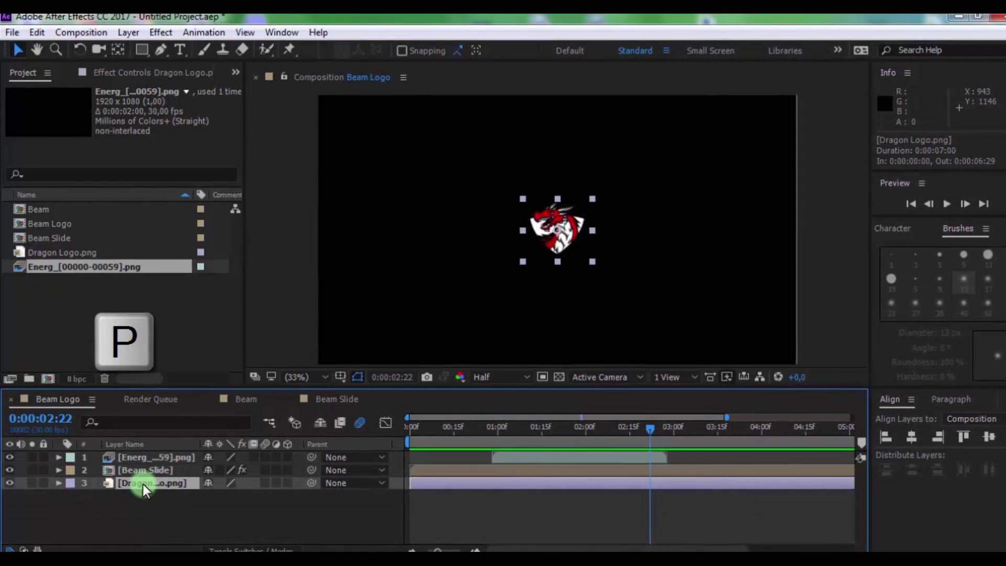
left_click(97, 495)
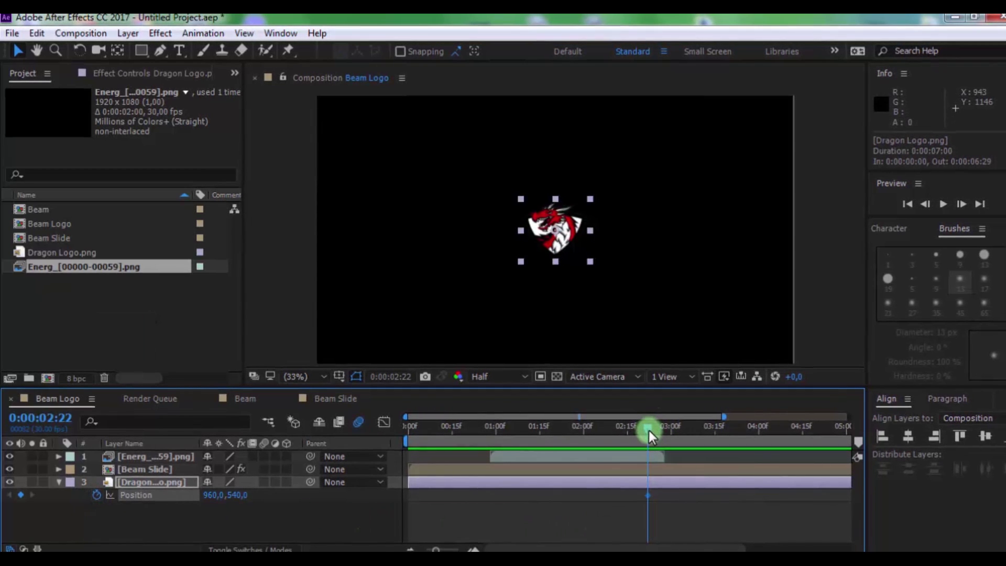
left_click(633, 507)
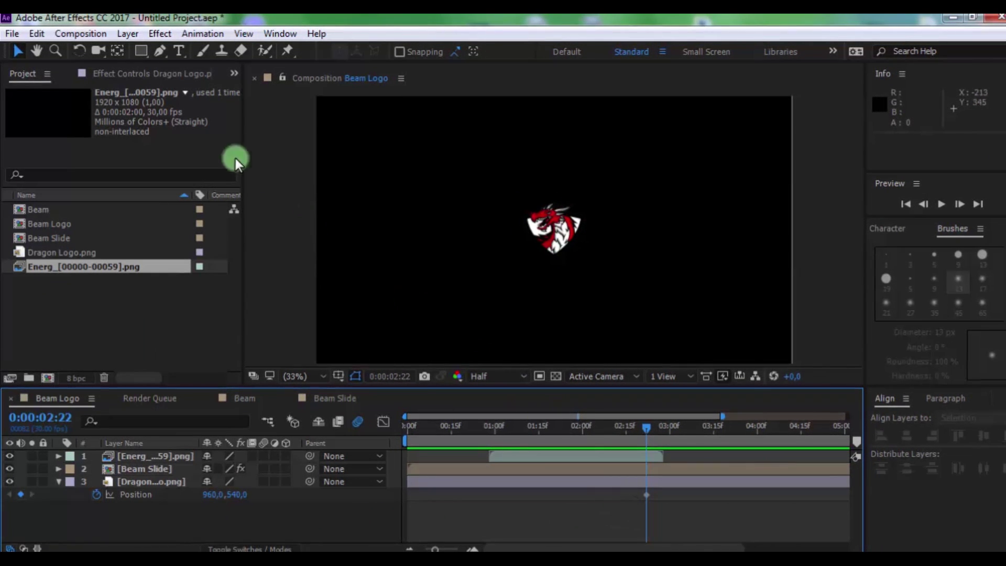
- Create a DRAGON text layer set in Rockwell Condensed
left_click(177, 53)
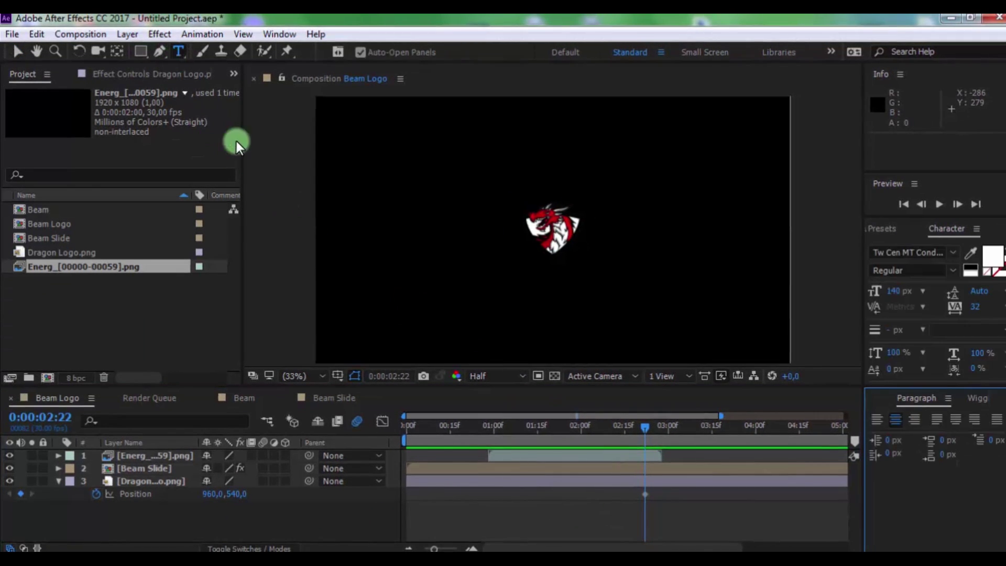
left_click(490, 226)
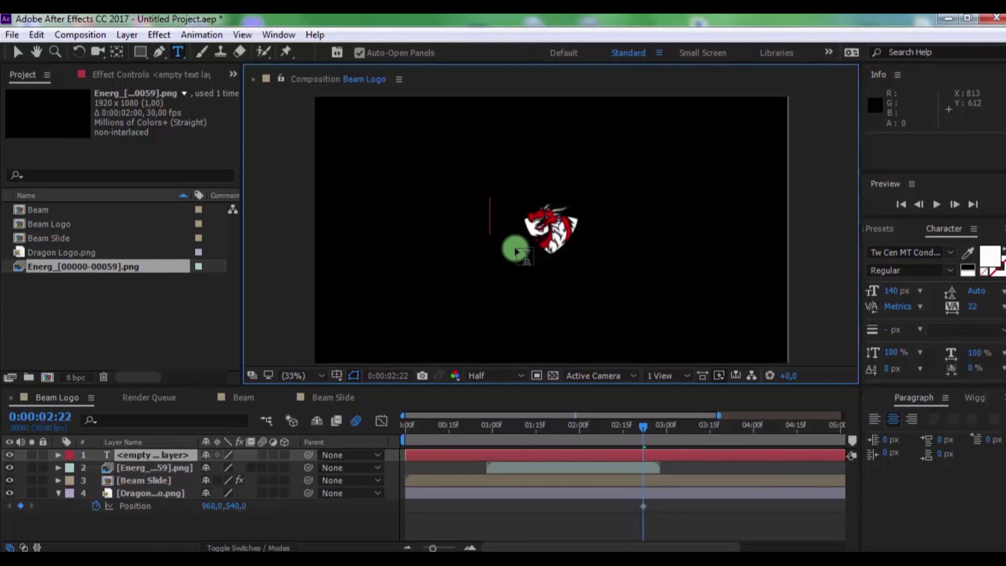
type("DRAGON")
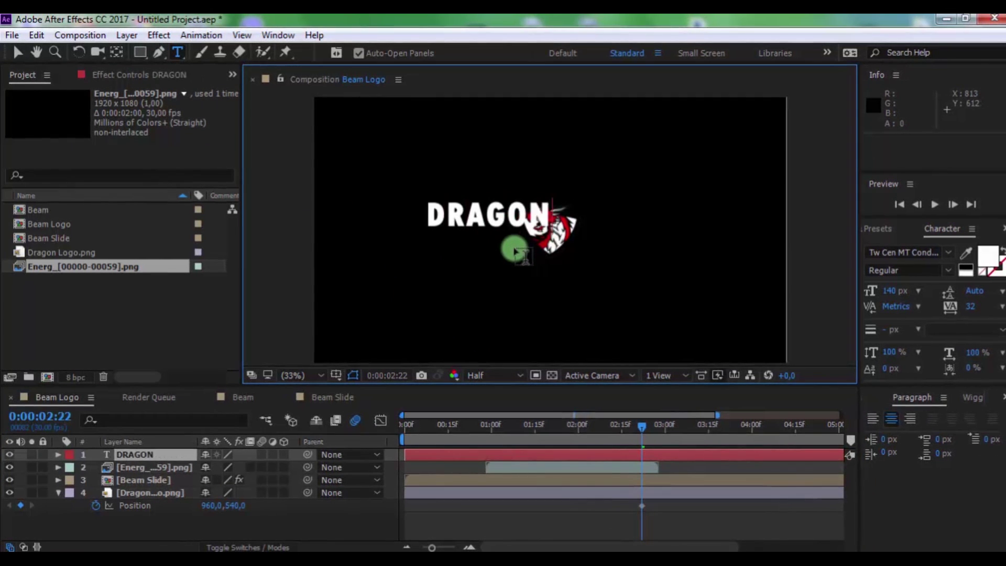
key("ctrl+a")
left_click(865, 253)
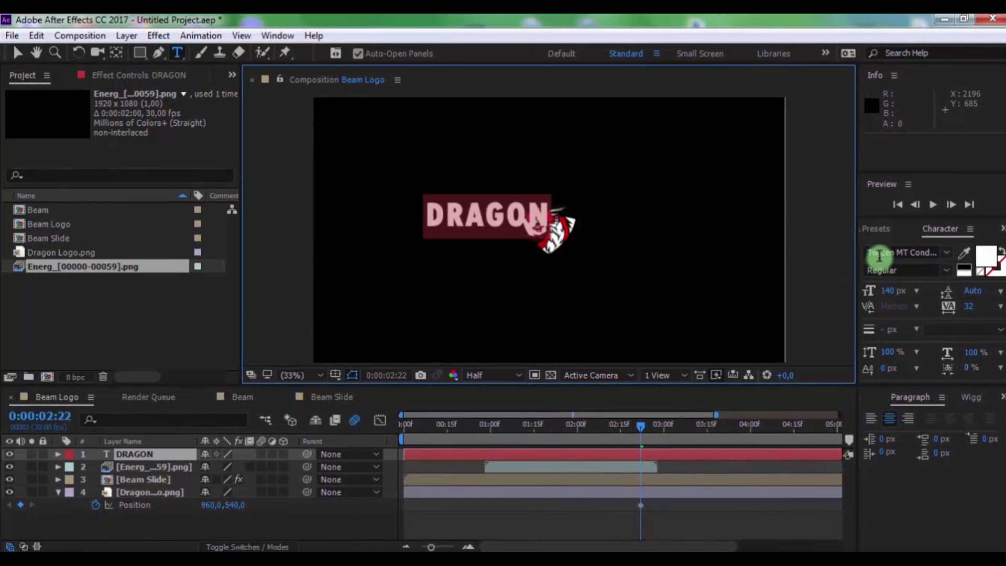
type("Rockwell Condense")
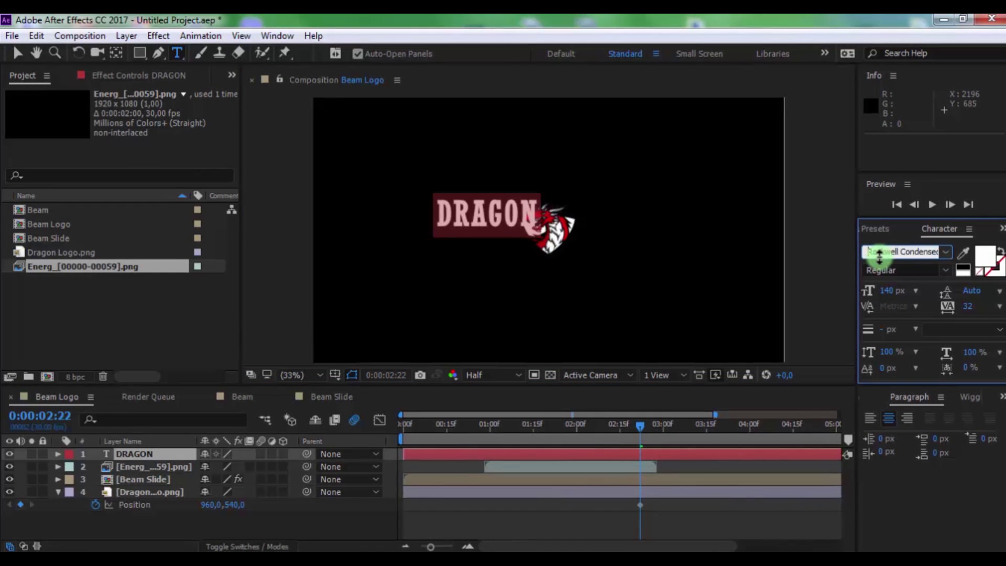
left_click(691, 529)
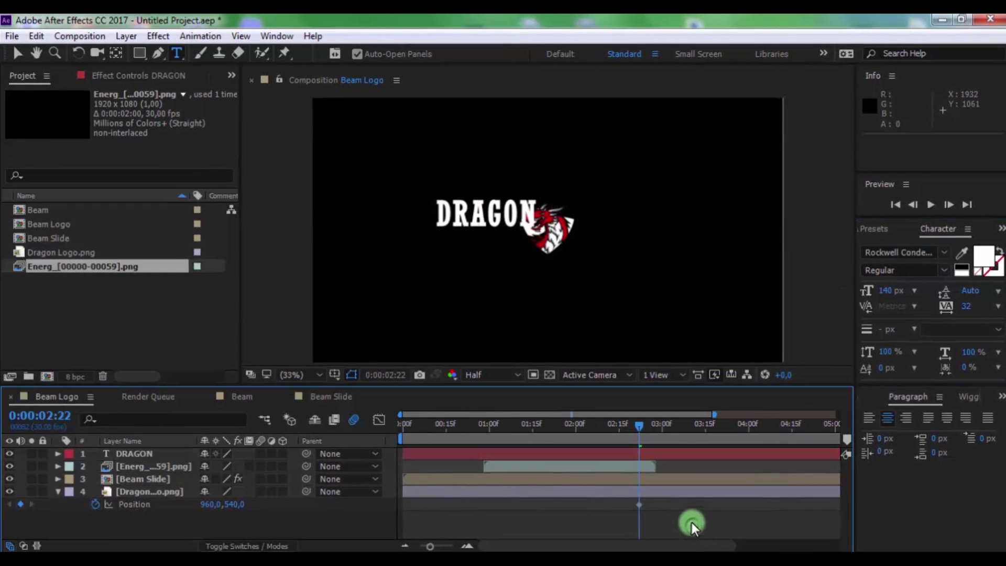
- Centre DRAGON horizontally and vertically in the composition using the Align panel
left_click(999, 396)
left_click(967, 414)
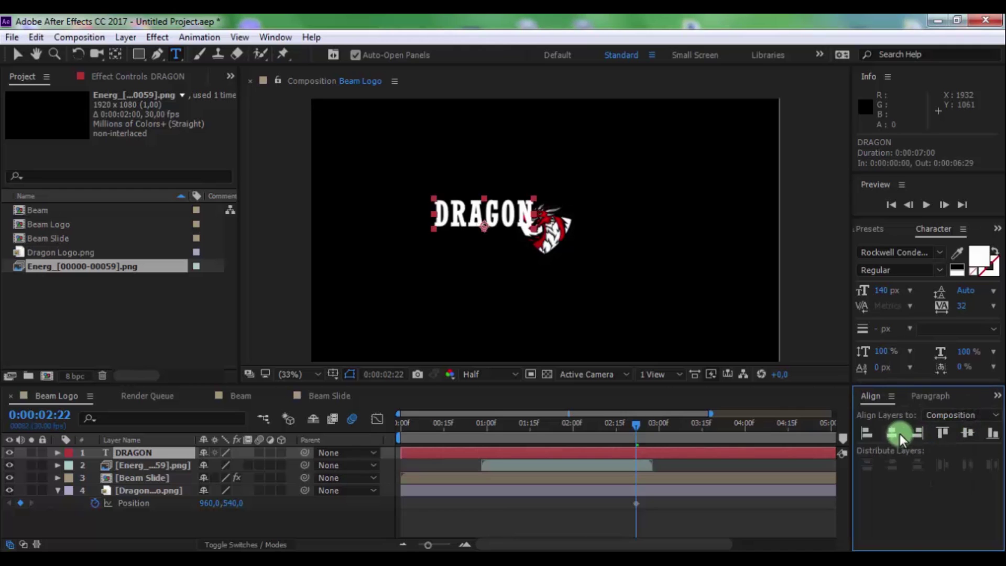
left_click(898, 433)
left_click(942, 434)
left_click(970, 436)
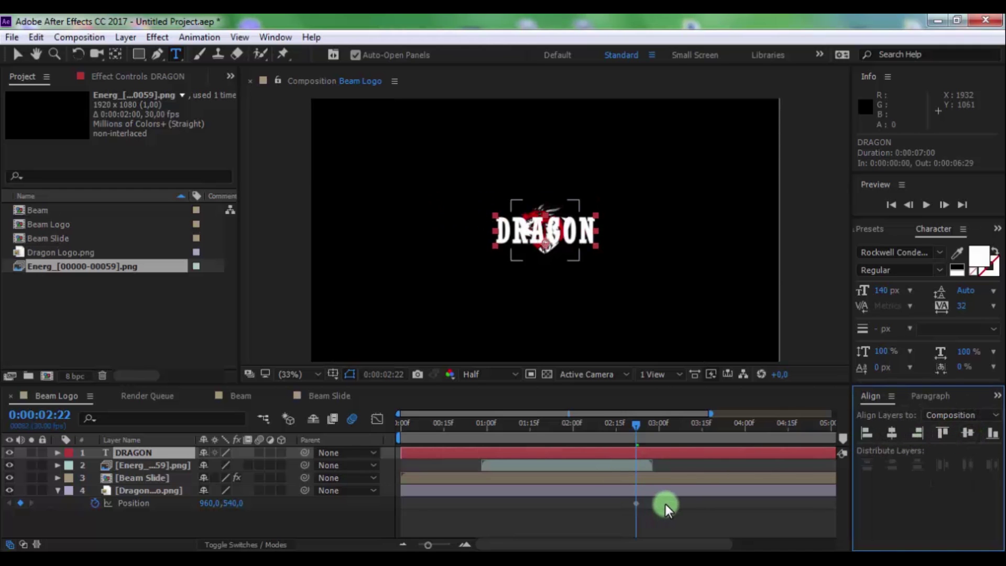
left_click(636, 503)
- At 0:00:03:06, move the DRAGON layer below the energy and beam layers
left_click_drag(637, 429, 680, 428)
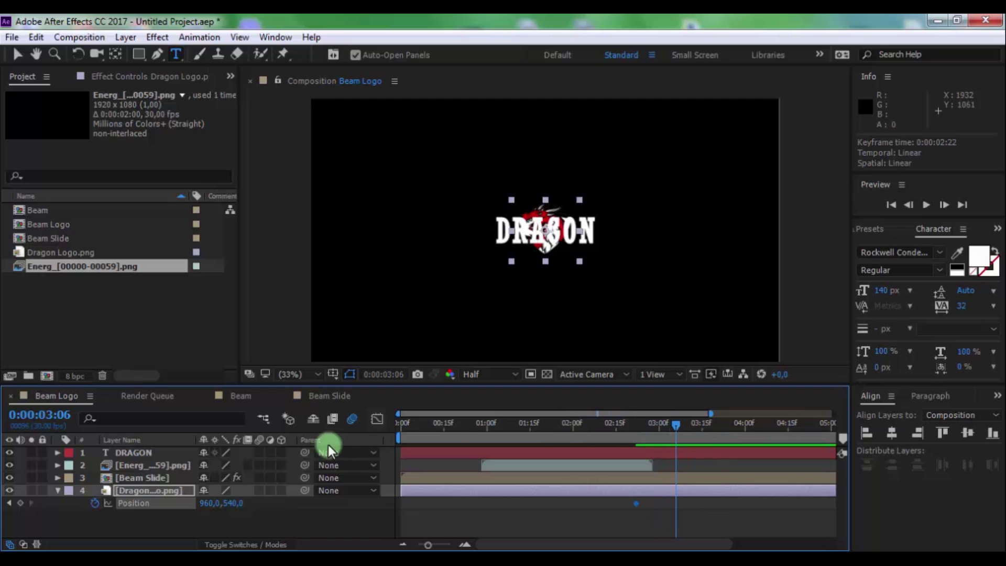
left_click(140, 489)
left_click(148, 454)
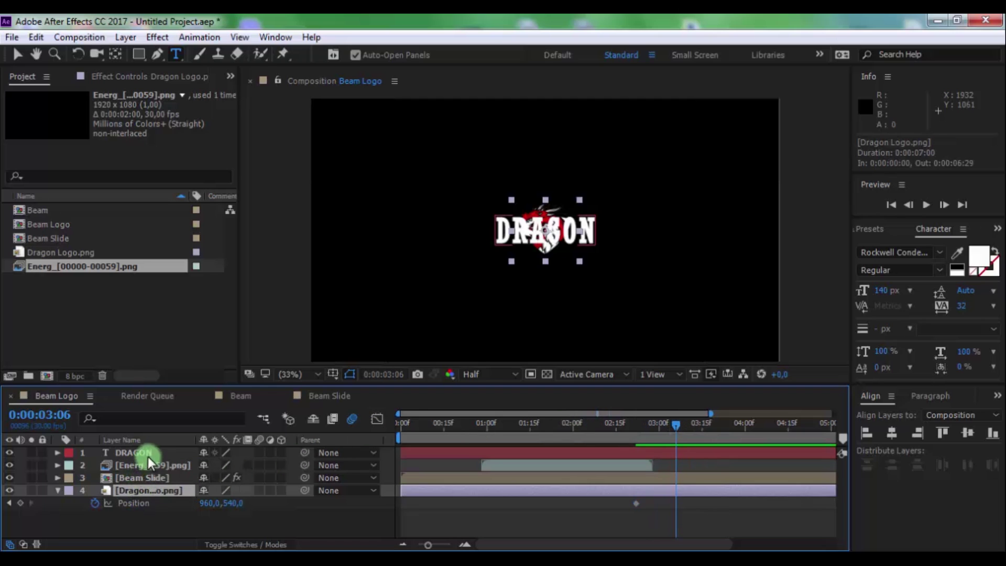
left_click_drag(148, 457, 156, 484)
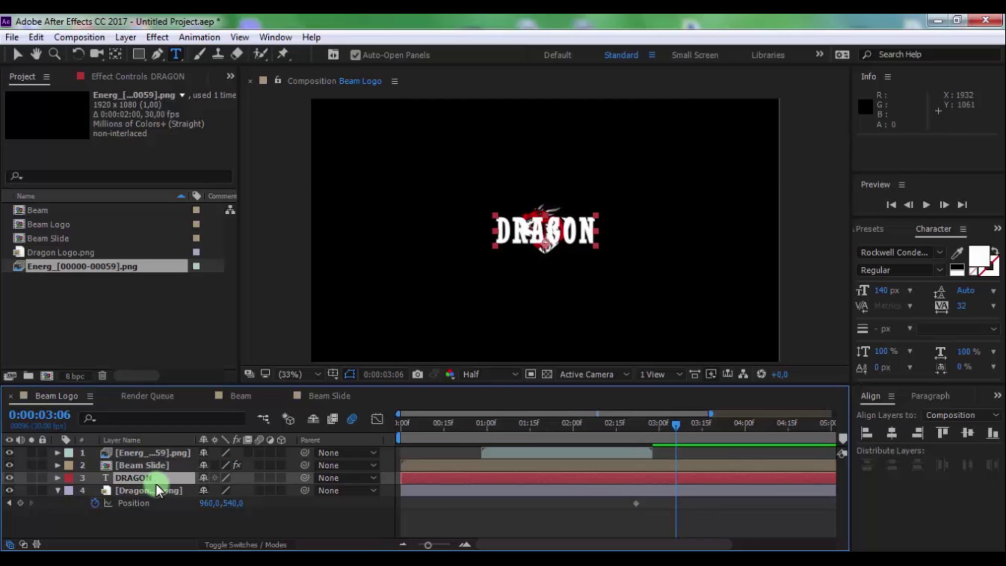
key("p")
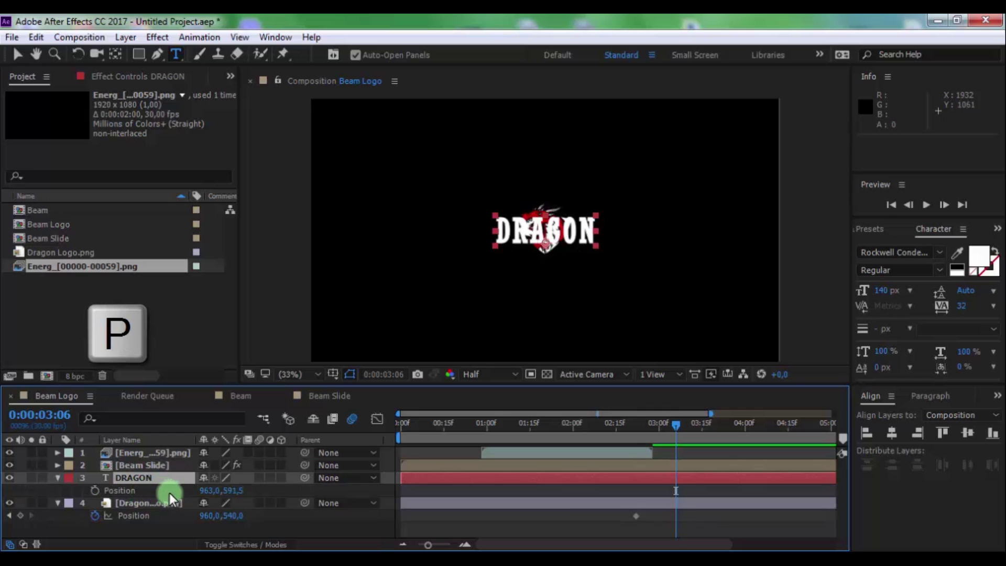
- Shift DRAGON left to 820,0,591,5 and key the logo sliding right to 1136,0,540,0
left_click_drag(197, 489, 129, 506)
left_click_drag(201, 518, 347, 516)
left_click(202, 509)
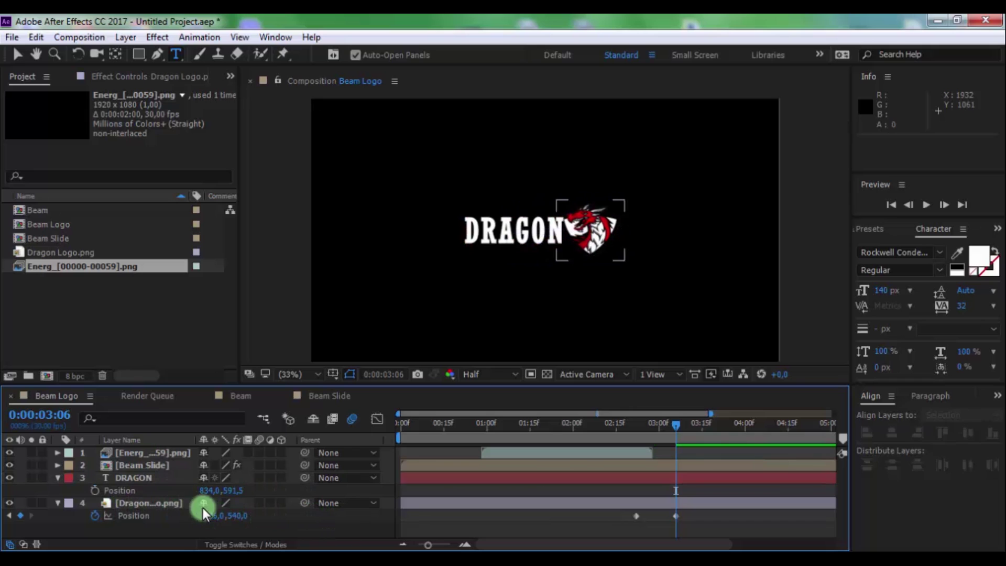
left_click_drag(203, 517, 199, 489)
left_click(505, 528)
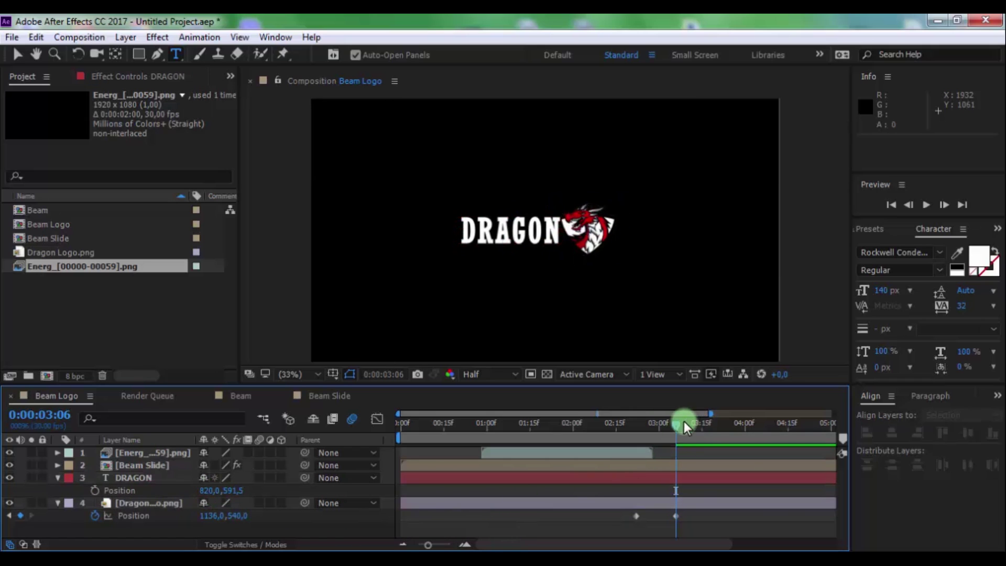
mouse_move(637, 435)
left_mouse_down()
mouse_move(627, 438)
mouse_move(677, 440)
mouse_move(634, 445)
left_mouse_up()
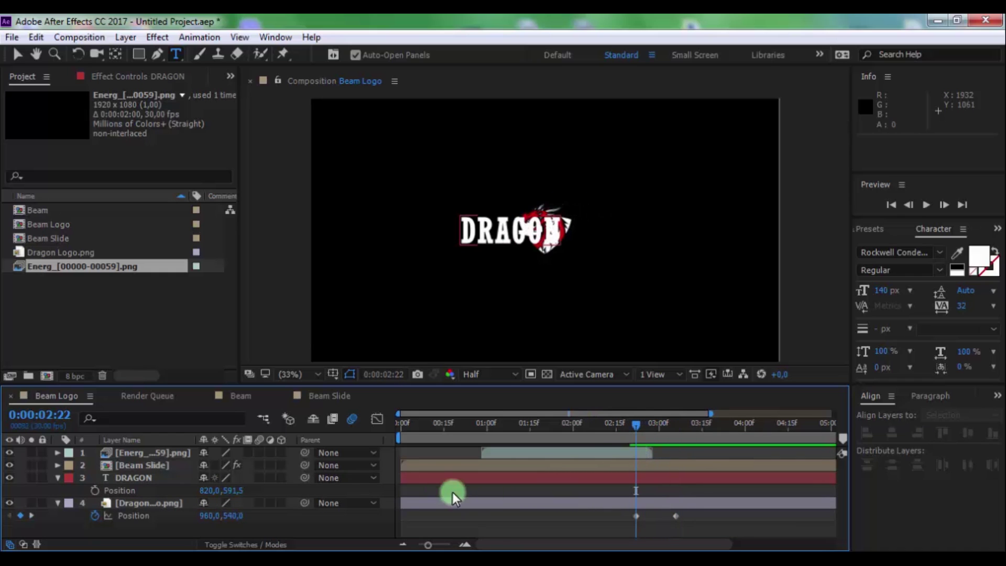
- Make the DRAGON text layer start at 0:00:02:26
left_click_drag(413, 481, 654, 480)
left_click_drag(637, 426, 655, 442)
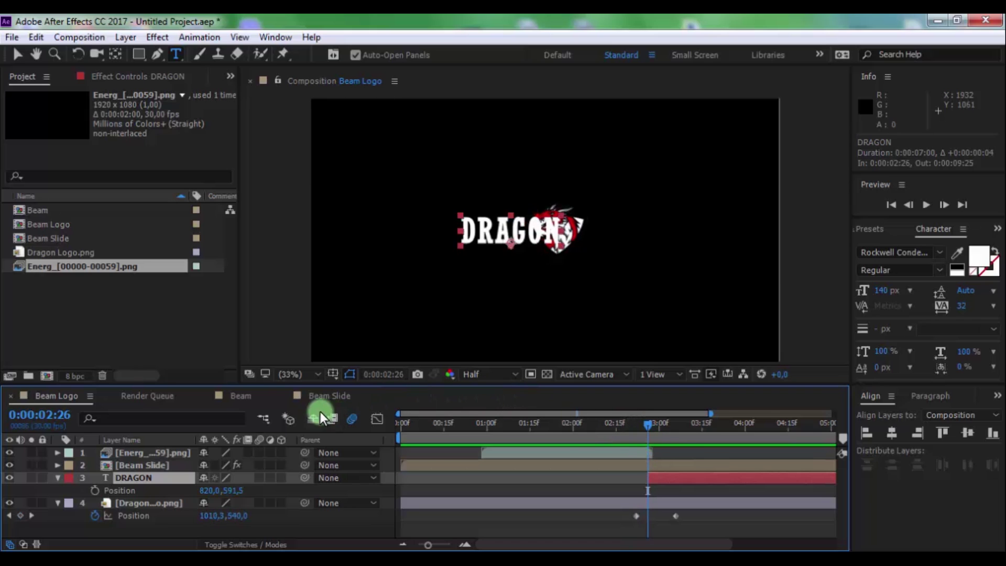
left_click(866, 234)
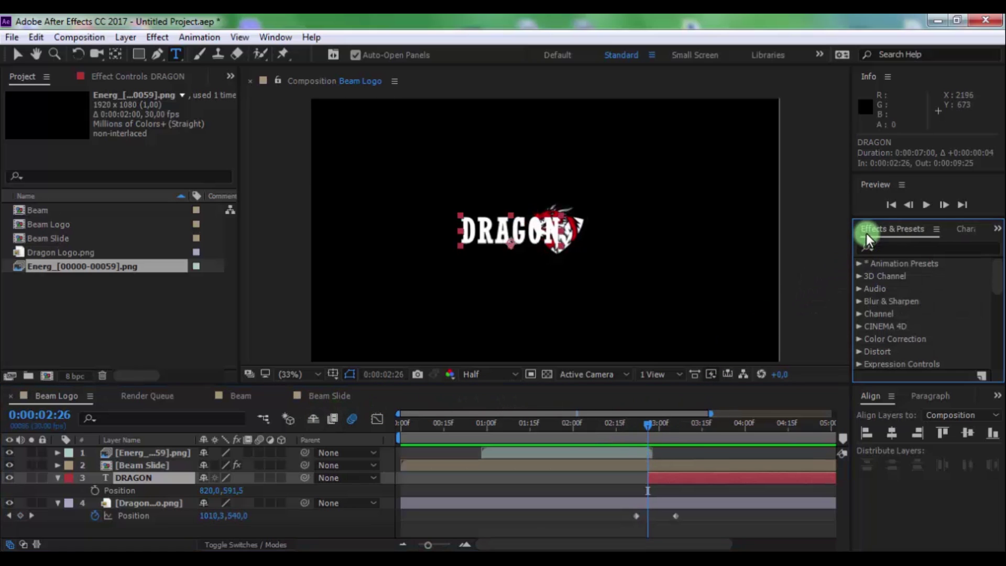
left_click(859, 263)
- Apply the Text > Animate In > Slow Fade On preset to DRAGON and preview to 0:00:05:08
scroll(866, 296, "down", 3)
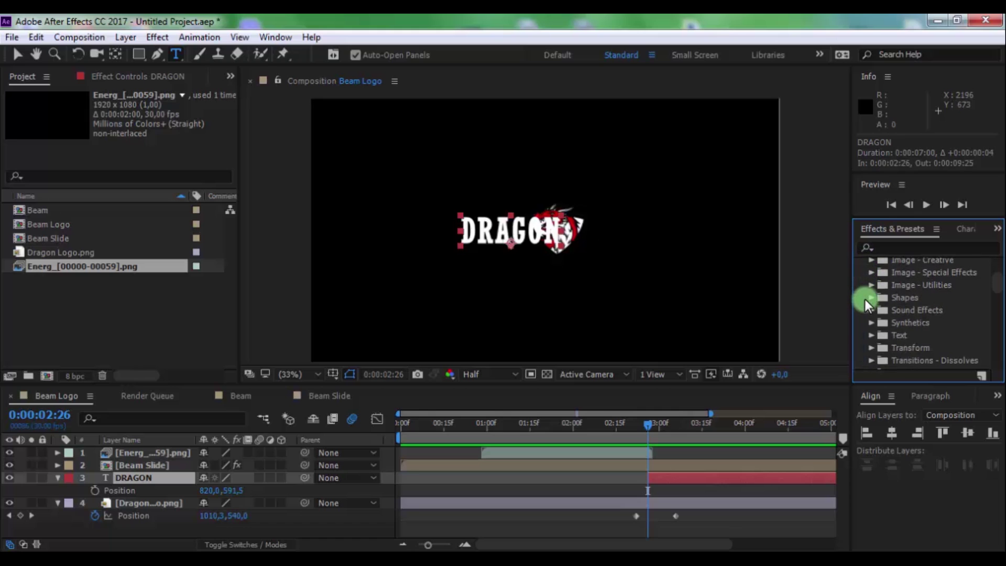
left_click(871, 334)
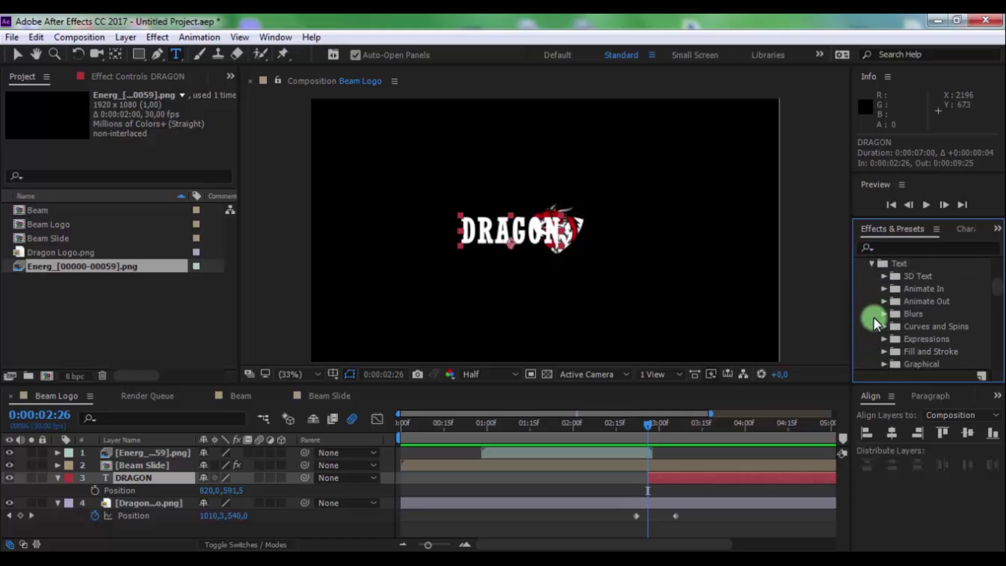
left_click(880, 289)
scroll(911, 291, "down", 2)
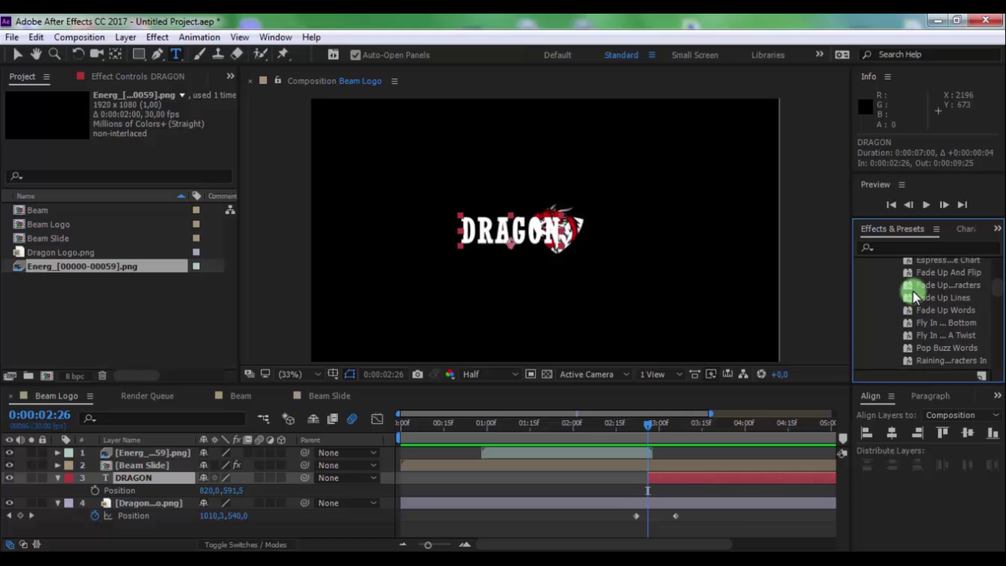
scroll(912, 291, "down", 4)
left_click_drag(938, 311, 662, 479)
left_click_drag(648, 426, 715, 430)
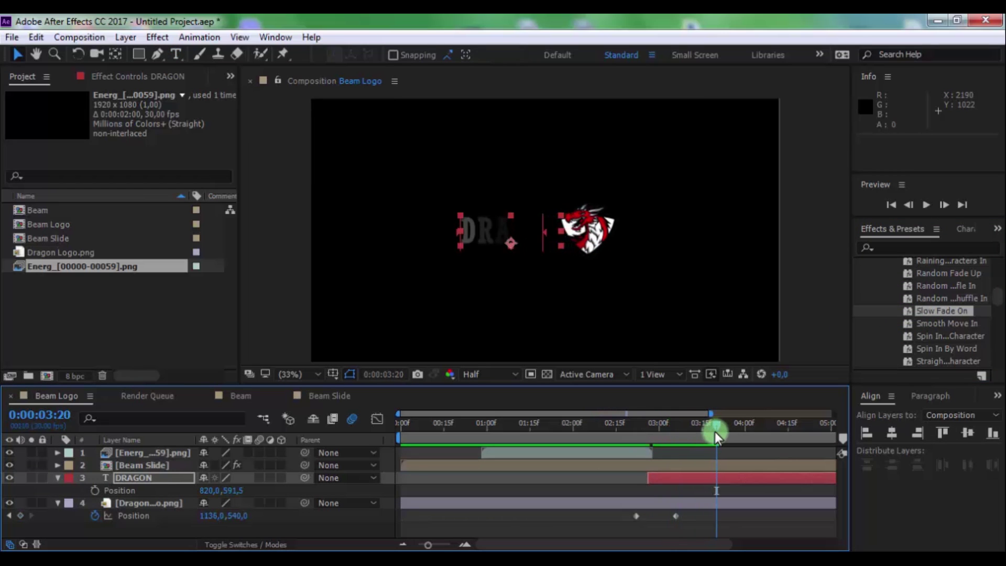
key("space")
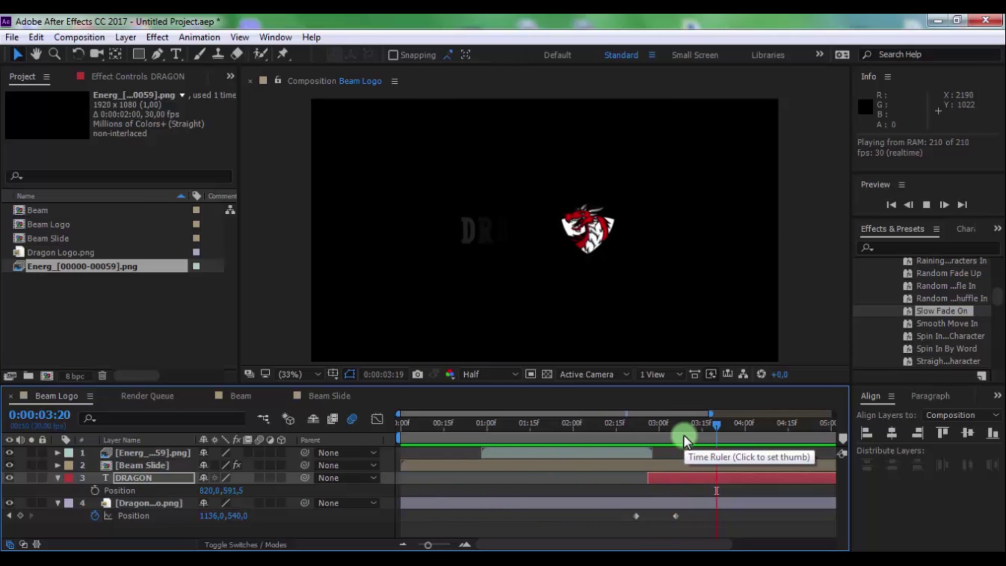
left_click_drag(678, 493, 601, 508)
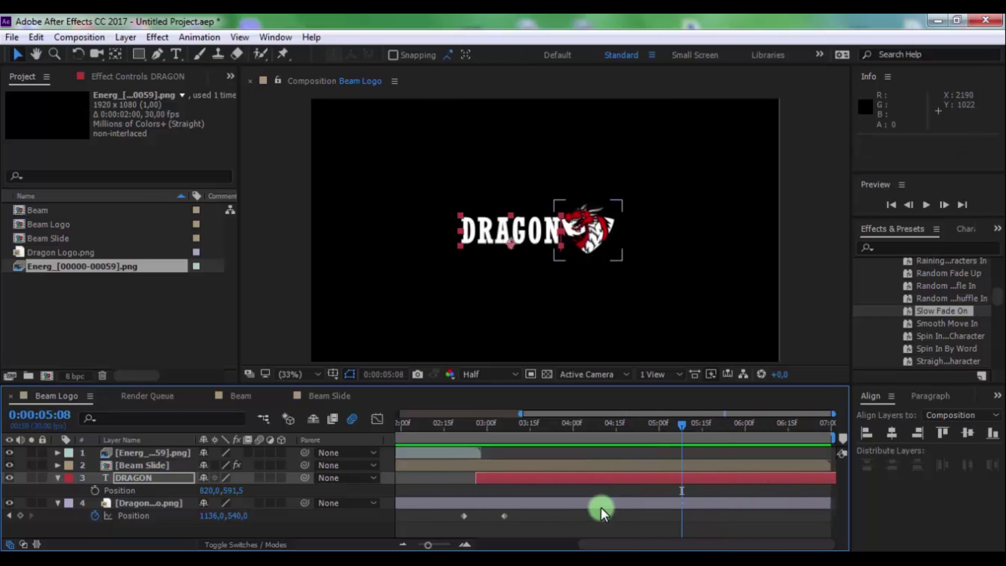
left_click_drag(500, 518, 518, 516)
- Move DRAGON's closing Range Selector Offset keyframe from about 5:05 to 0:00:03:27
left_click(520, 483)
key("u")
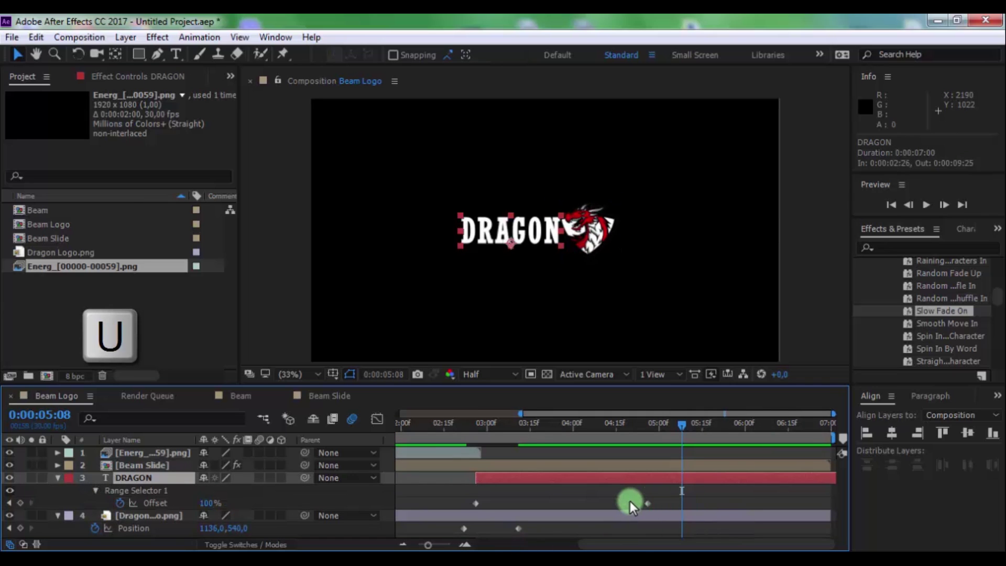
left_click_drag(646, 503, 554, 503)
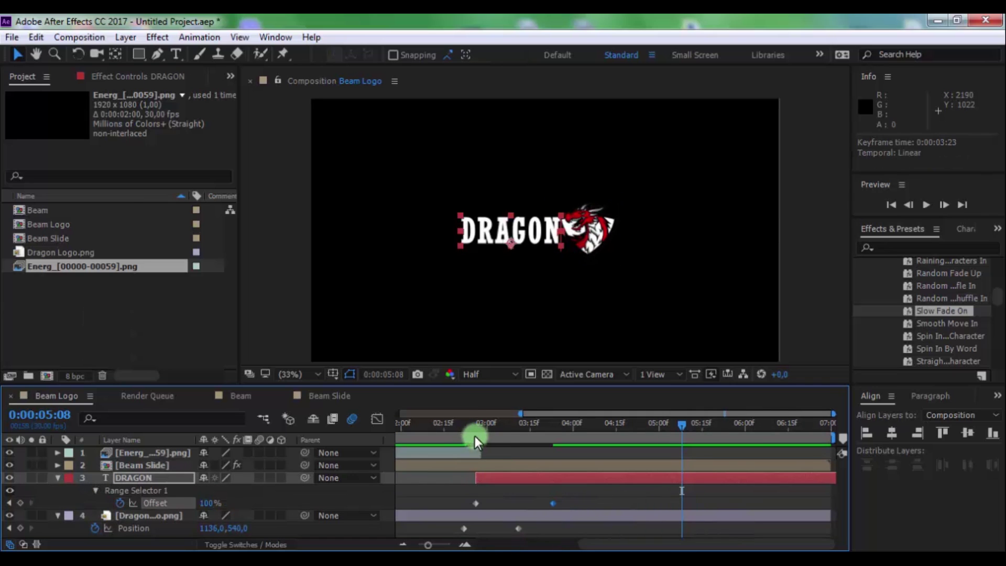
left_click_drag(475, 436, 547, 424)
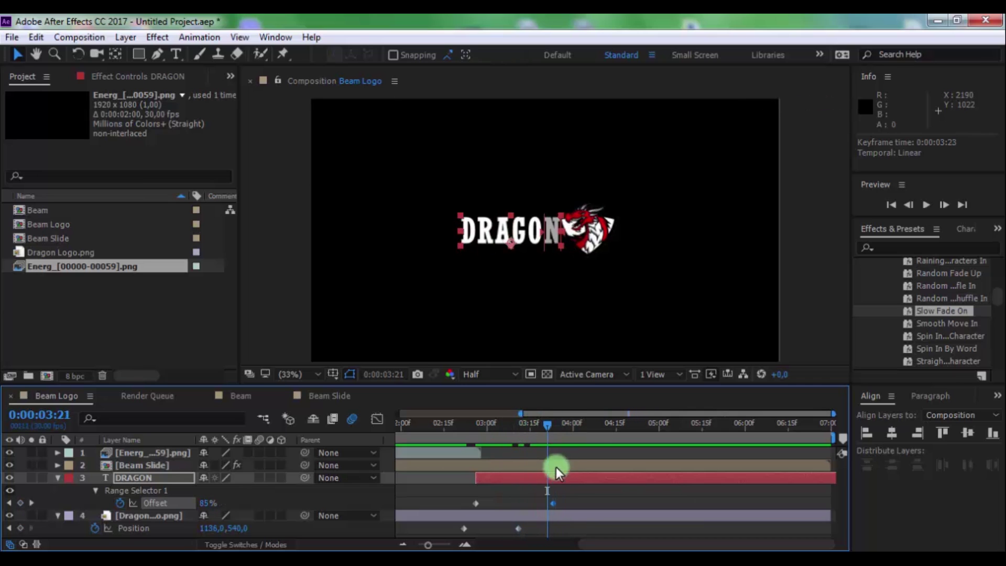
left_click_drag(552, 503, 563, 502)
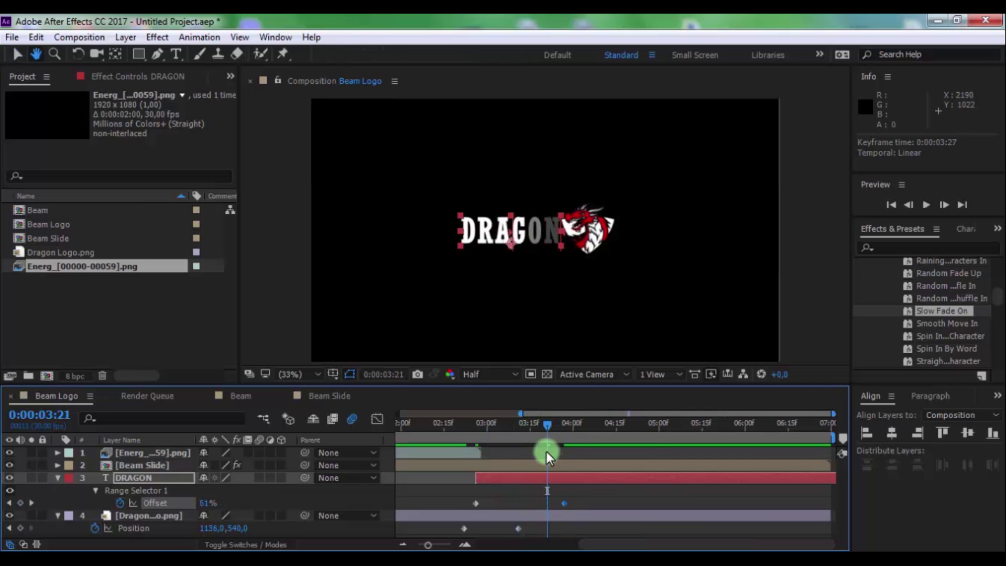
- Preview the retimed text, then collapse DRAGON and zoom the timeline out to all 7 seconds
key("space")
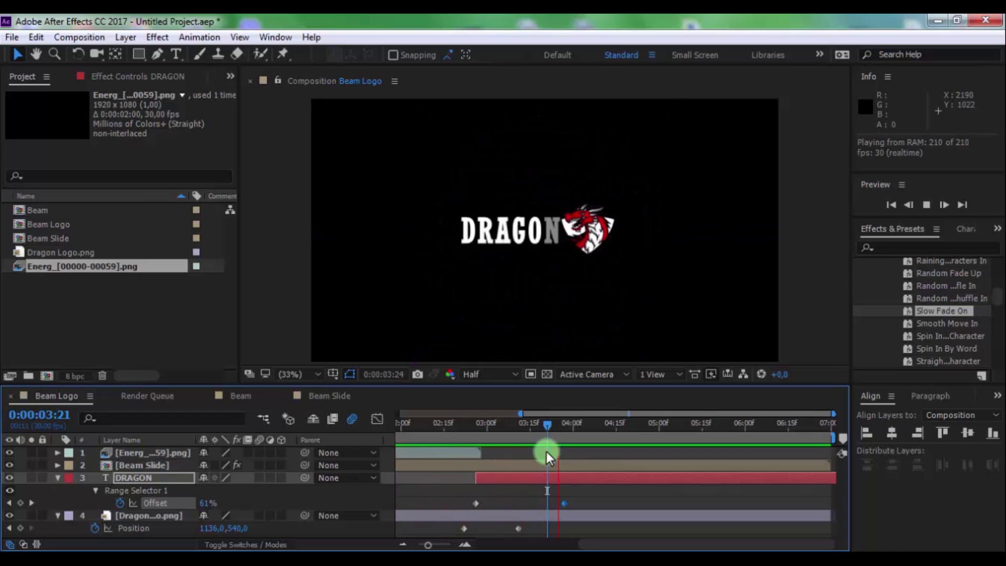
key("space")
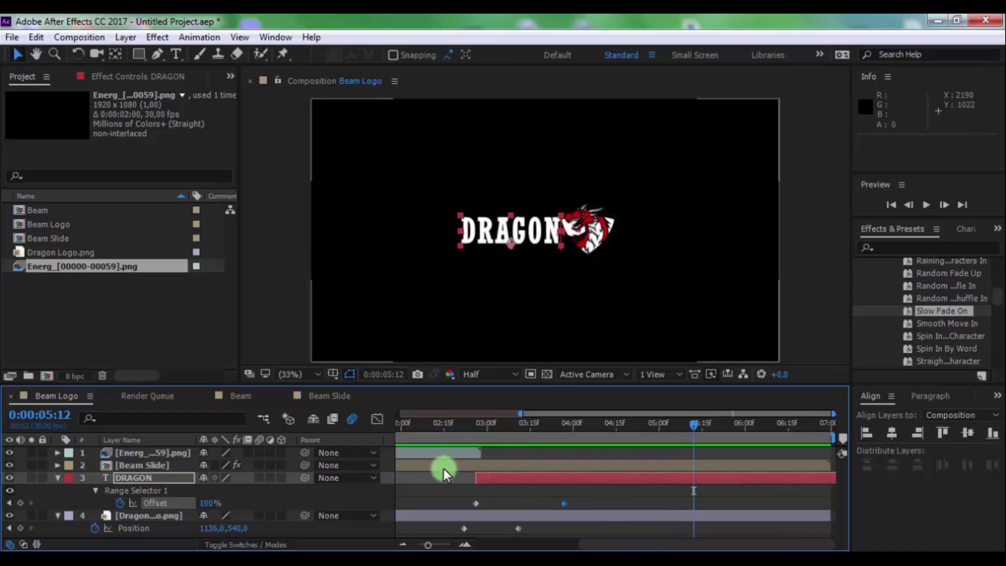
left_click(443, 472)
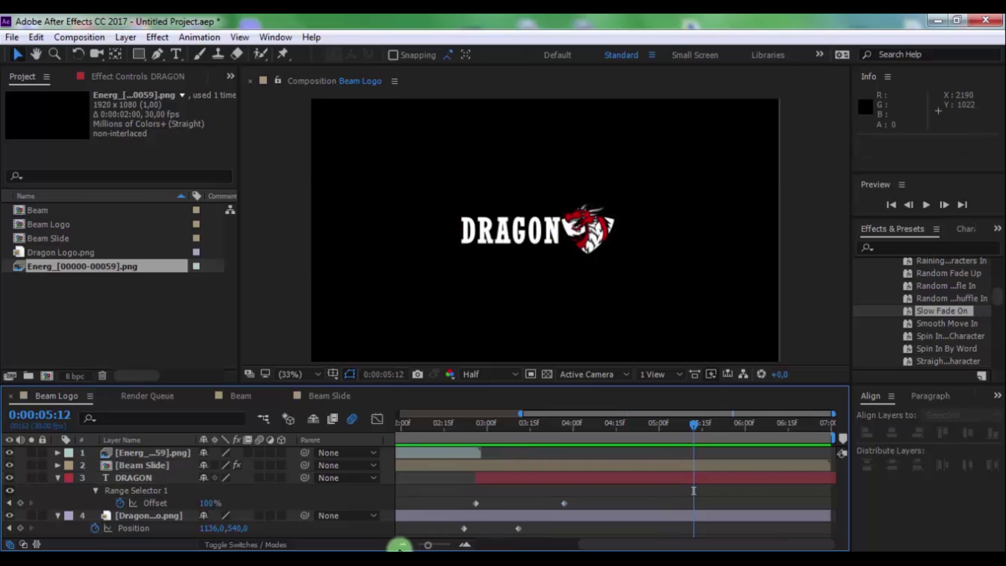
left_click_drag(427, 546, 388, 542)
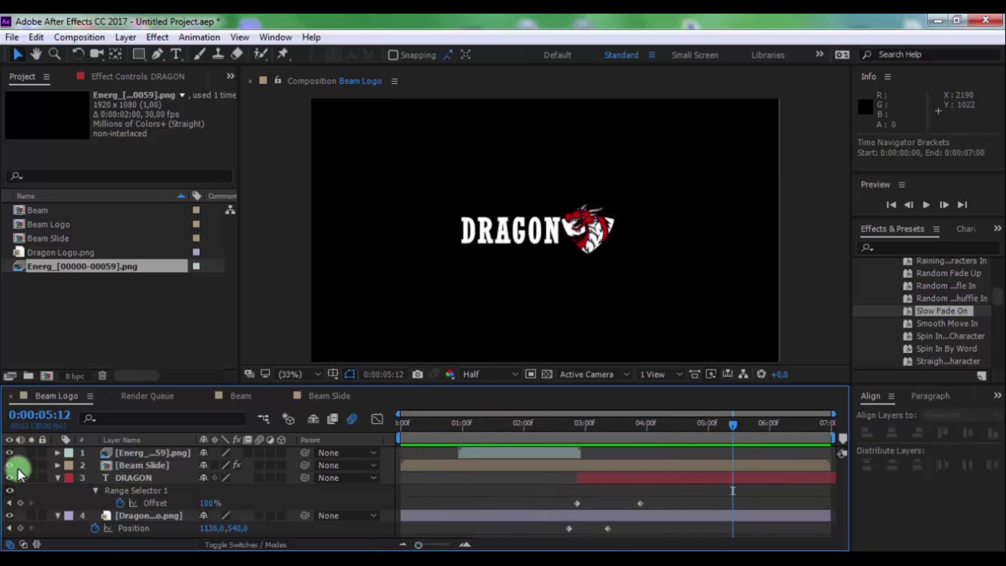
left_click(56, 477)
- Collapse the Dragon Logo properties and play the animation from the start
left_click(57, 490)
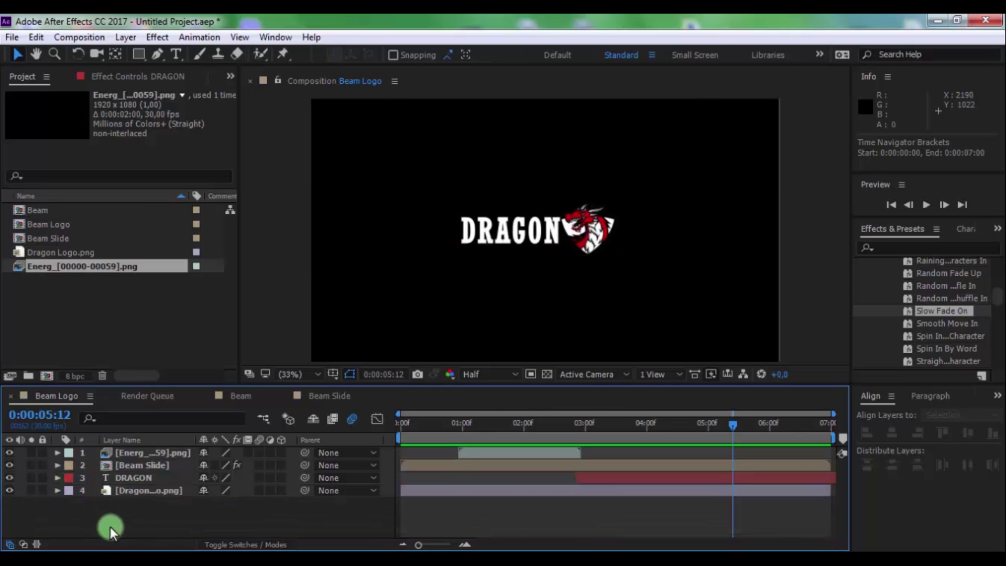
left_click_drag(436, 430, 328, 439)
key("space")
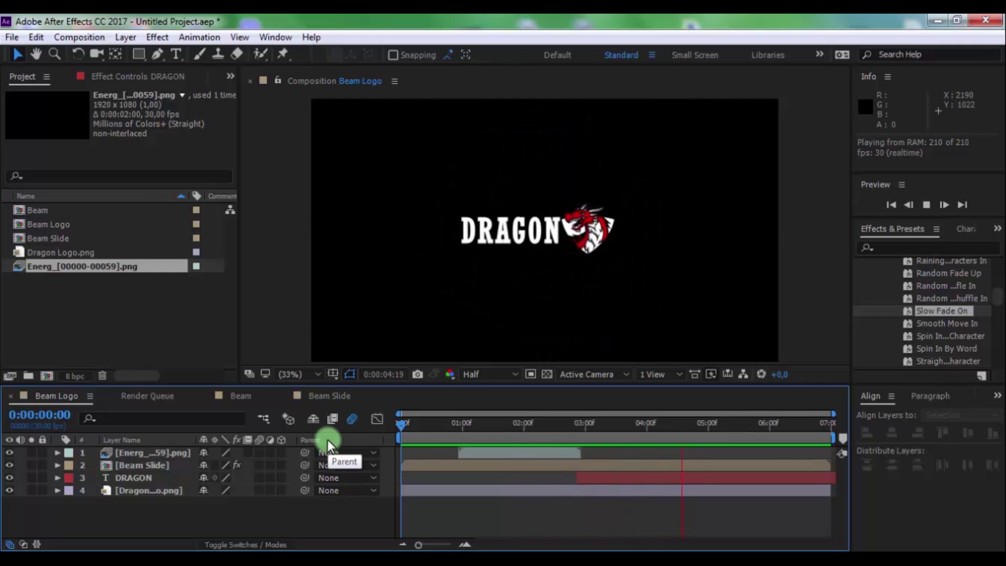
key("space")
- Apply Easy Ease to Dragon Logo.png's Position keyframe at 0:00:03:11
left_click(591, 488)
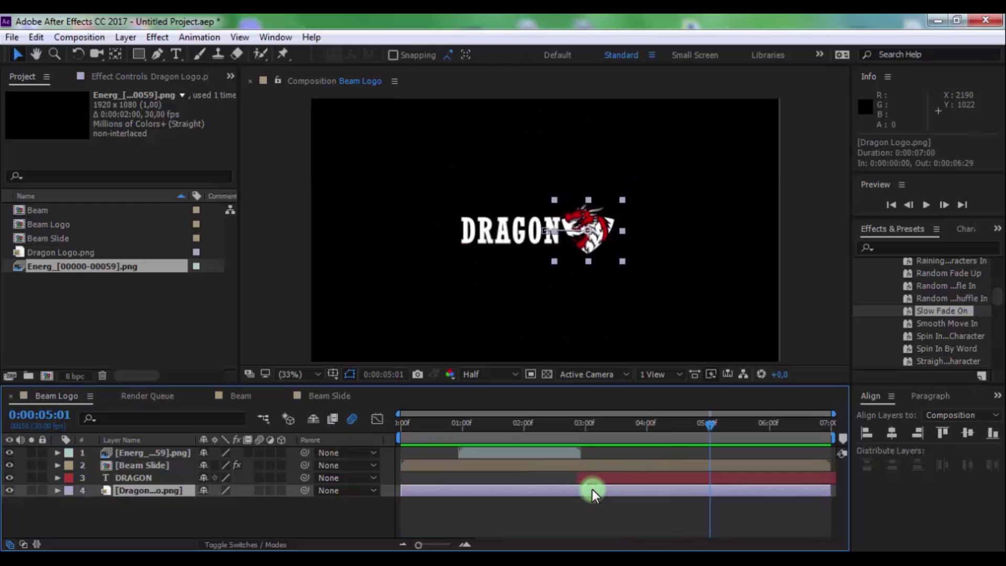
key("u")
left_click(606, 505)
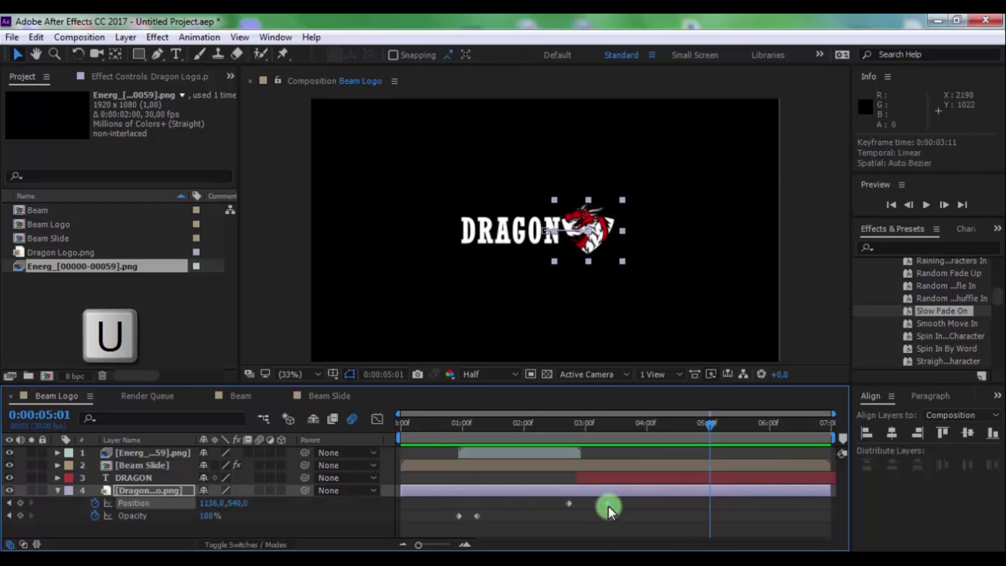
right_click(606, 505)
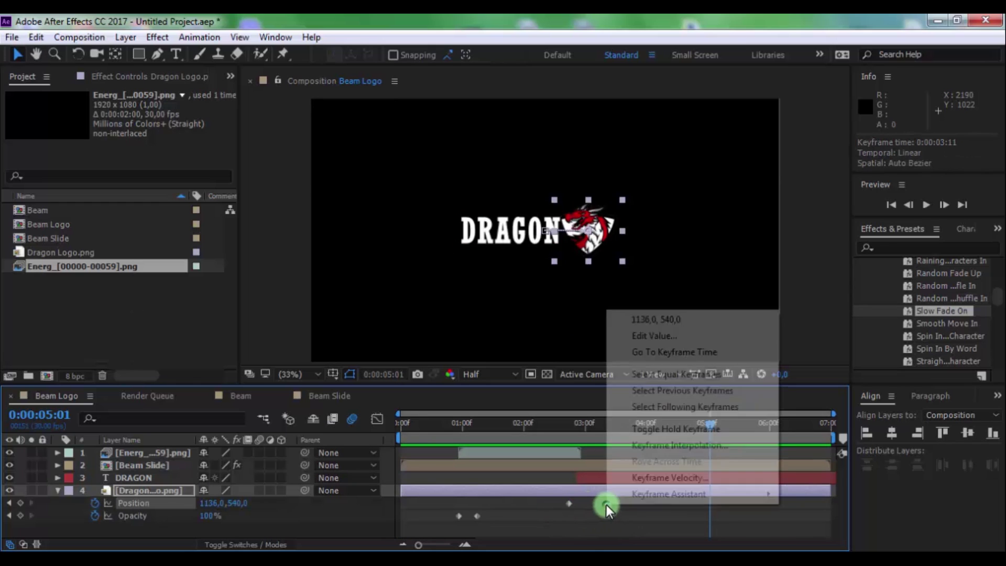
mouse_move(636, 494)
left_click(425, 396)
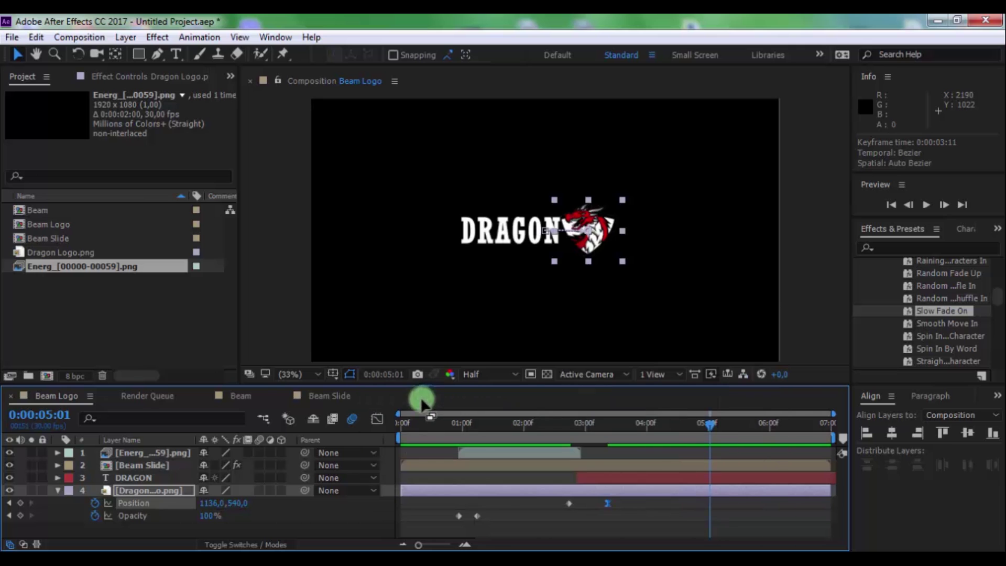
left_click(551, 525)
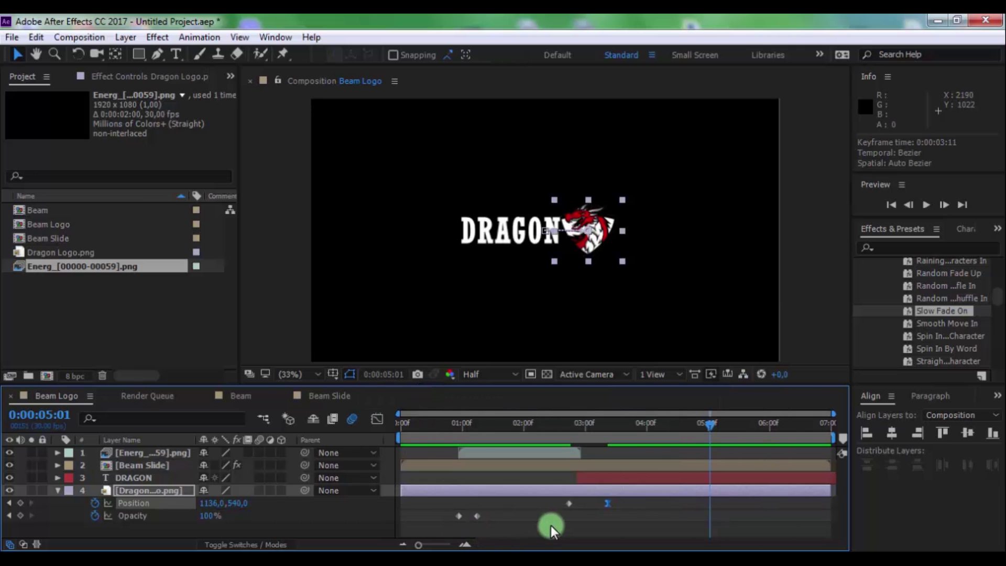
left_click(57, 491)
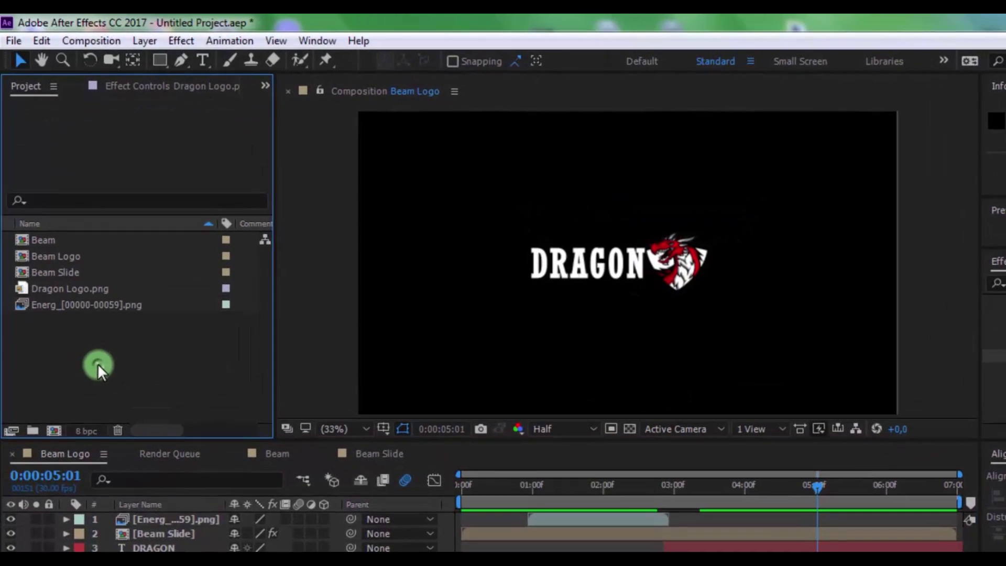
- Import Smoke_00060 from the Comp 1 folder as a PNG sequence
double_click(93, 346)
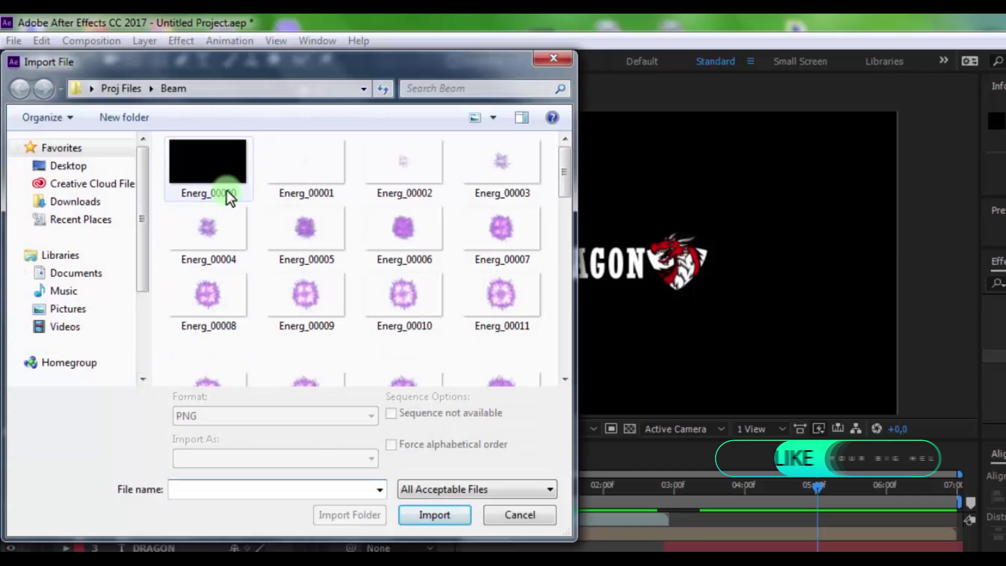
left_click(134, 90)
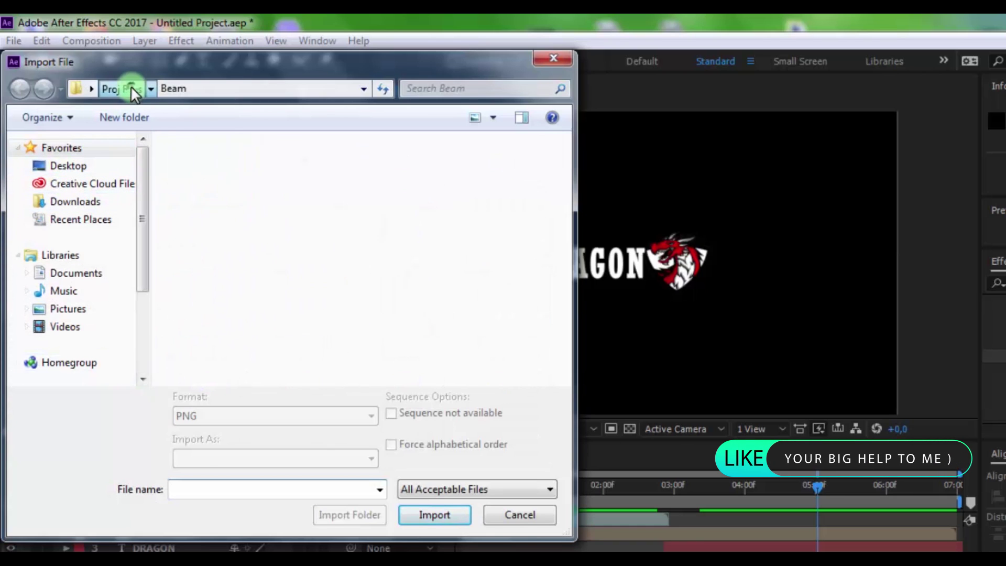
double_click(289, 230)
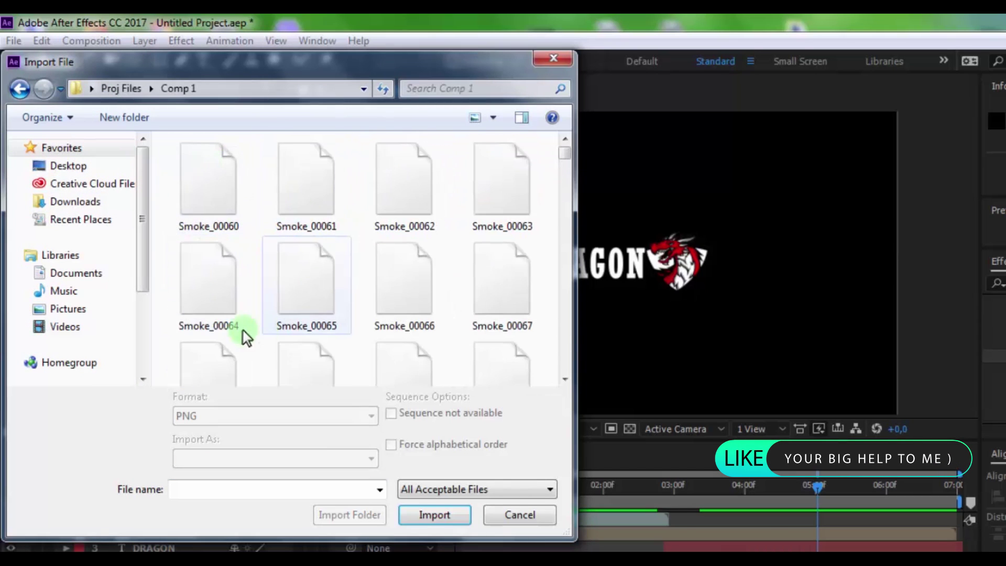
left_click(225, 192)
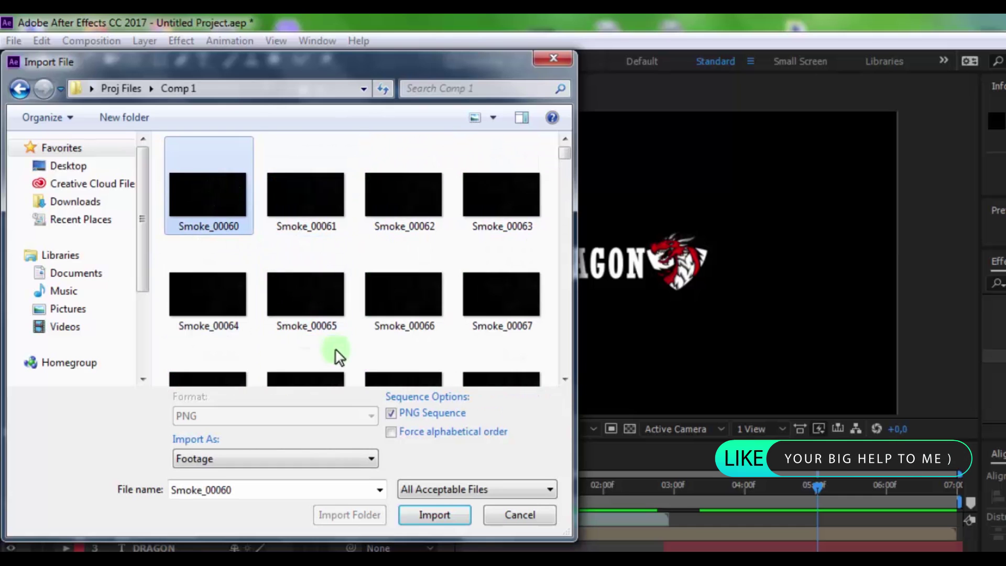
left_click(390, 412)
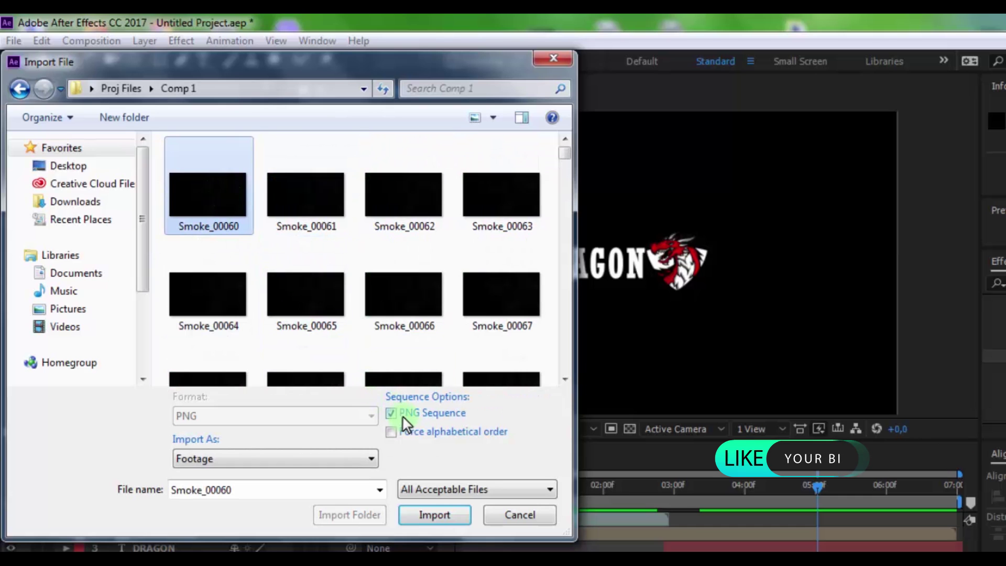
left_click(432, 515)
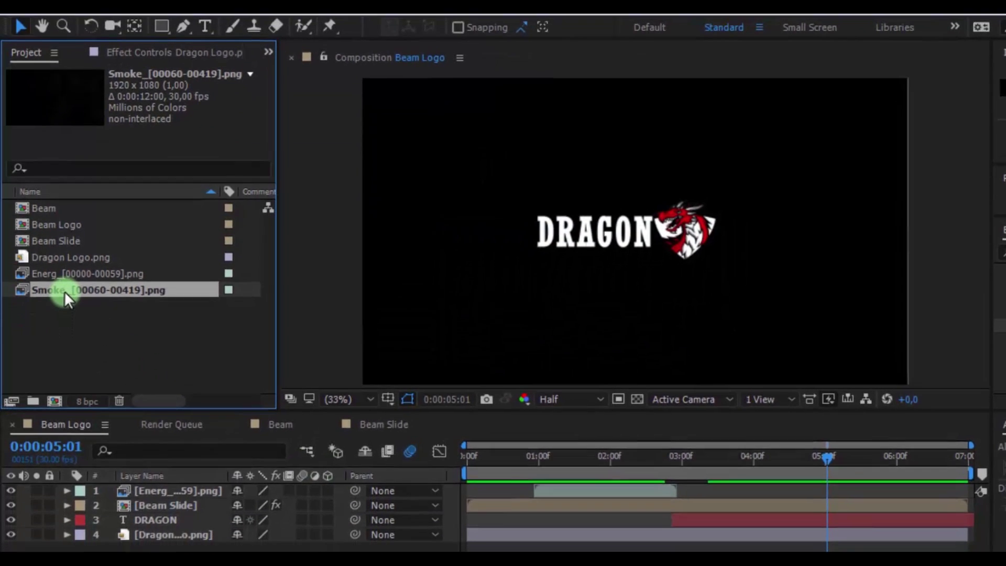
left_click_drag(64, 321, 151, 564)
left_click_drag(158, 489, 153, 493)
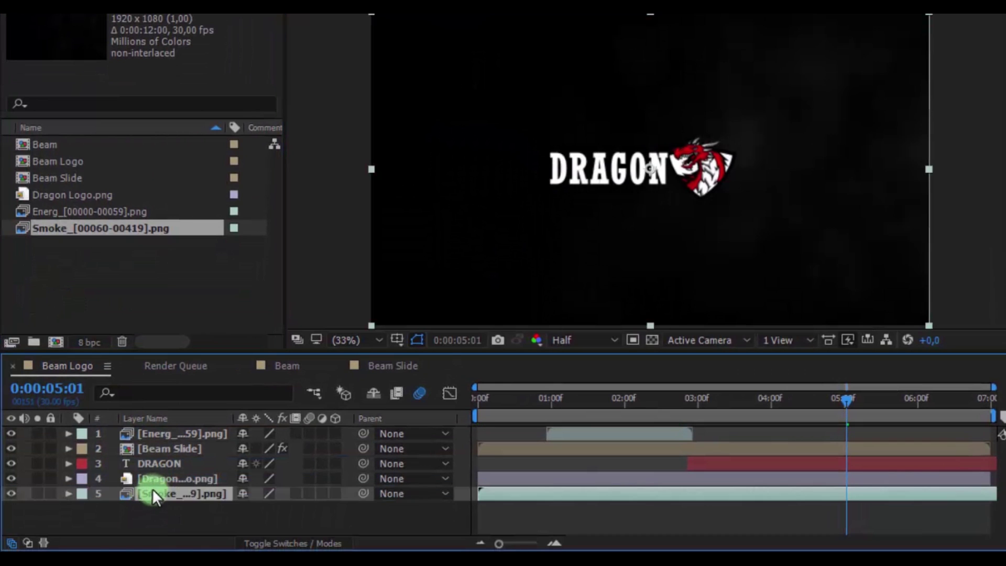
left_click(183, 511)
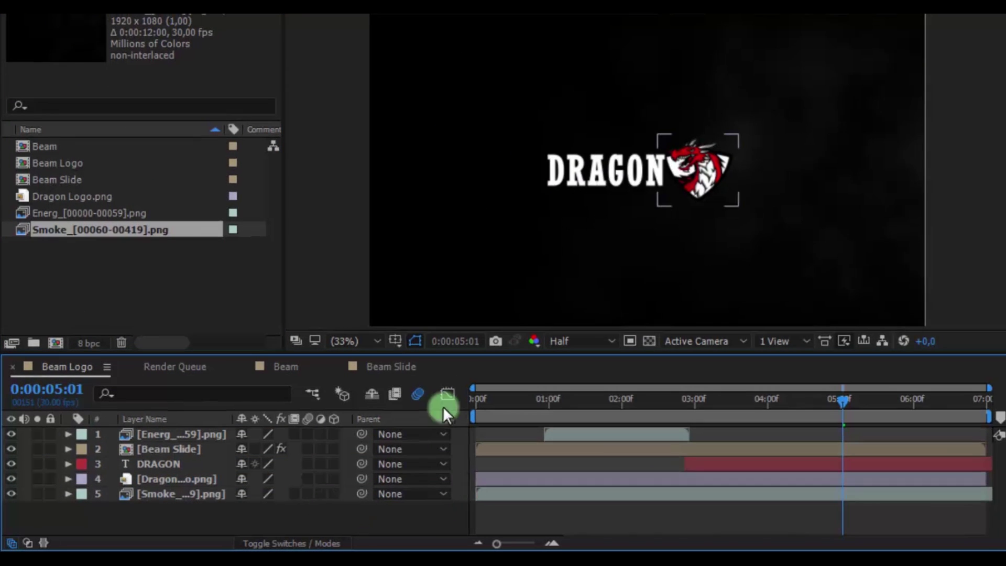
left_click(727, 412)
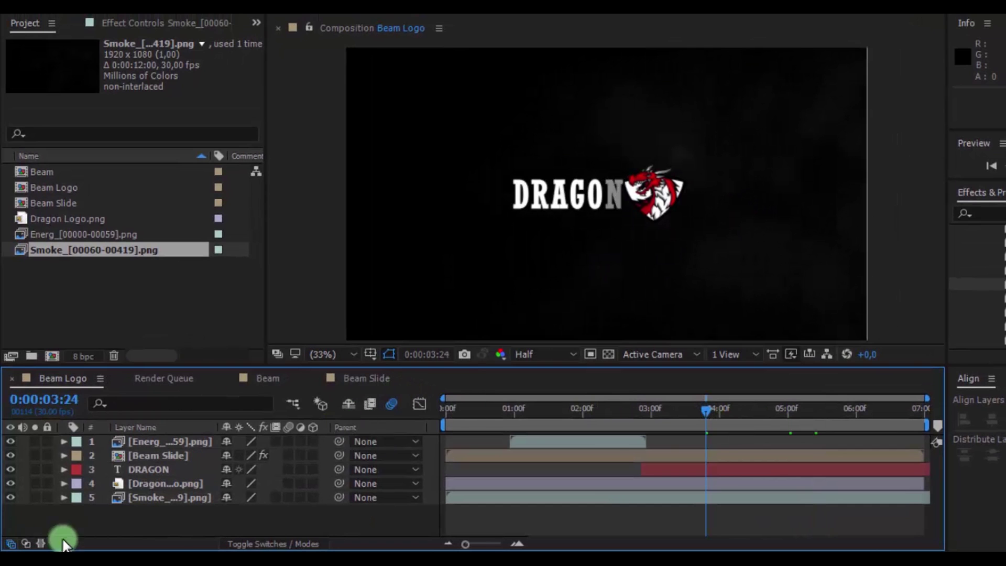
- Create a new solid layer named BG
right_click(162, 511)
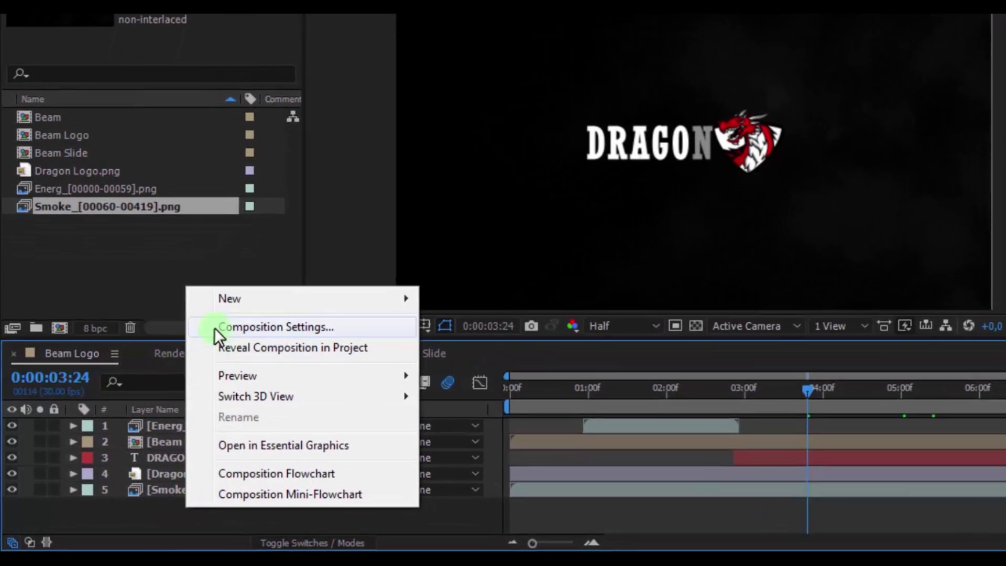
mouse_move(247, 300)
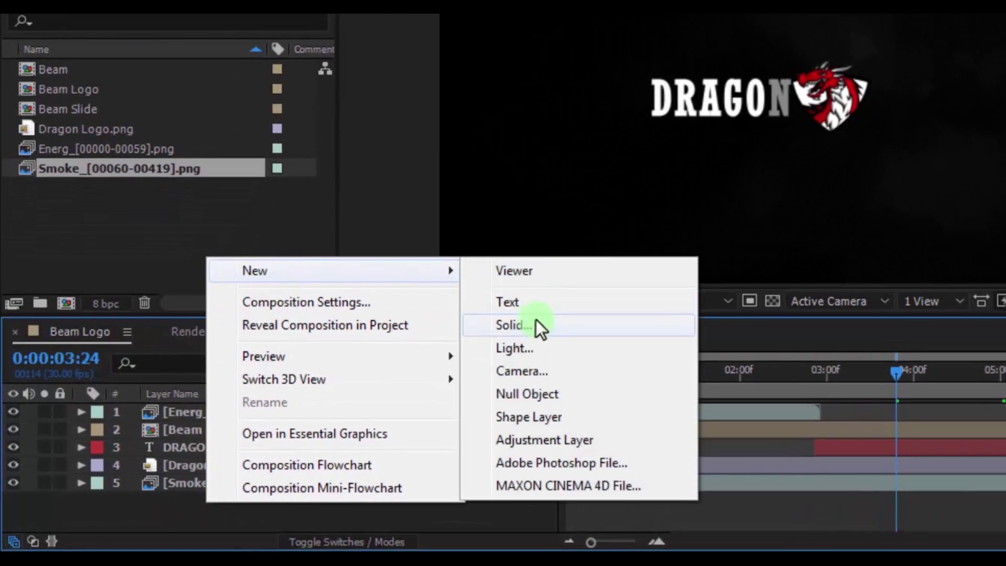
left_click(487, 350)
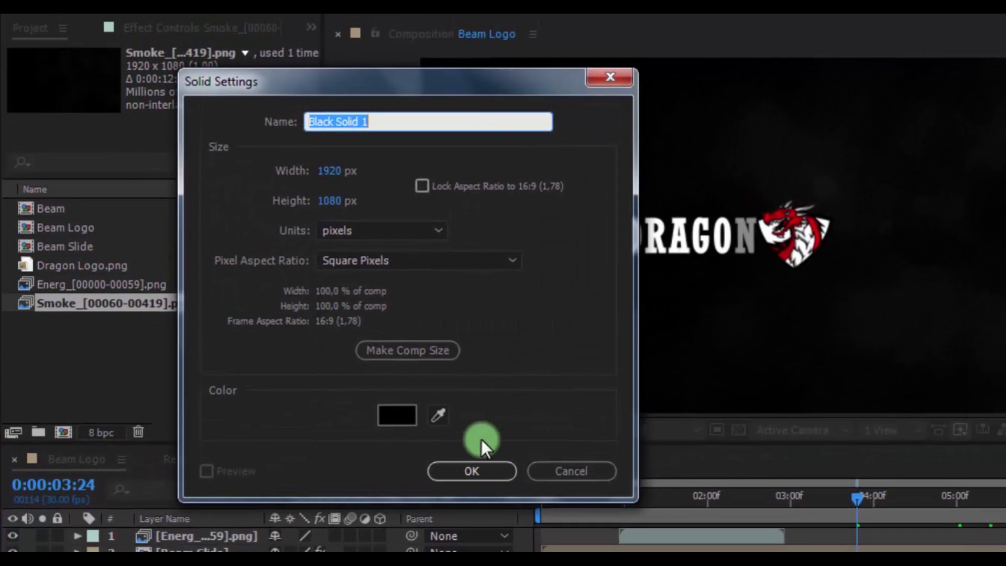
type("B")
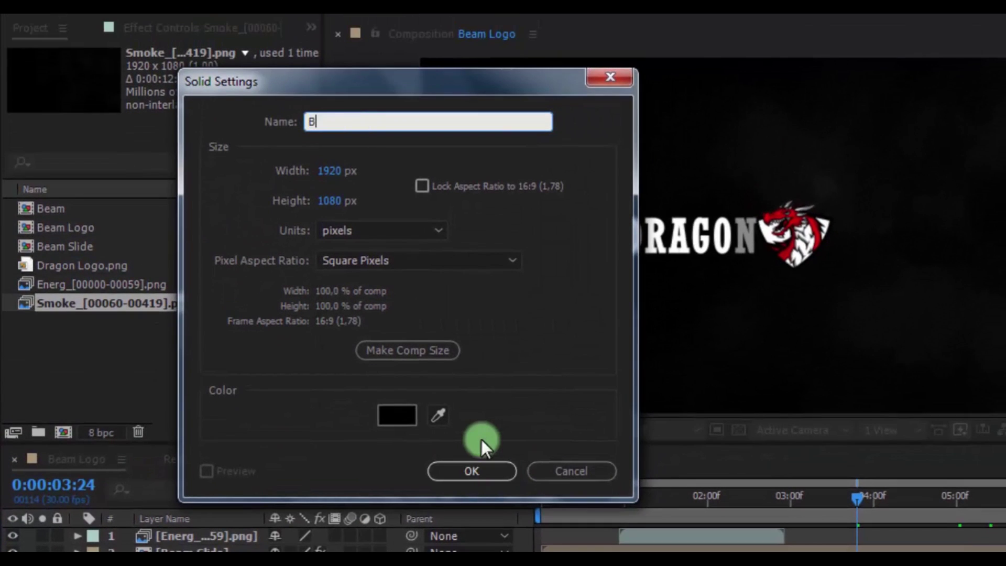
type("G")
left_click(456, 471)
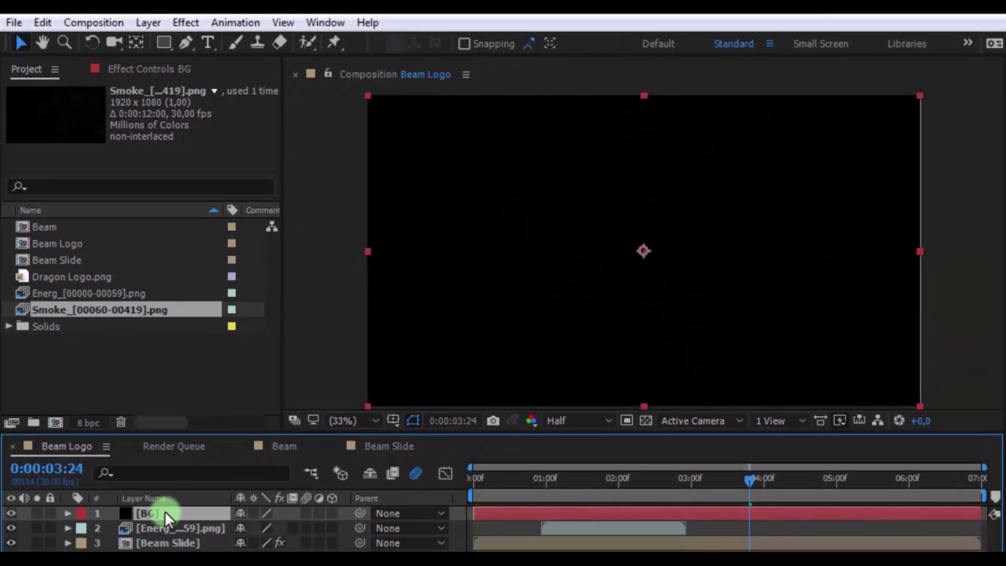
- Apply Generate > Gradient Ramp to the BG layer
left_click(186, 23)
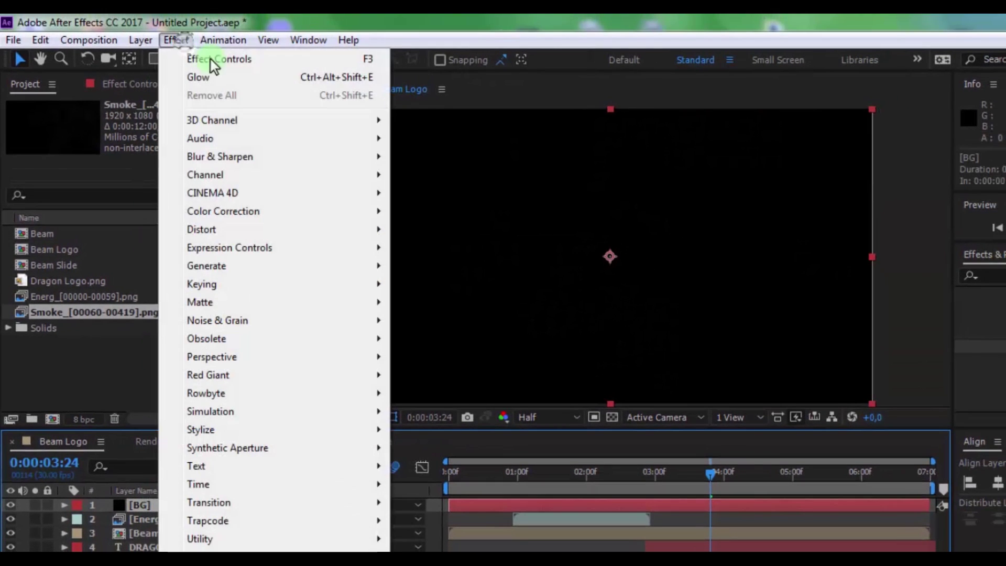
mouse_move(252, 262)
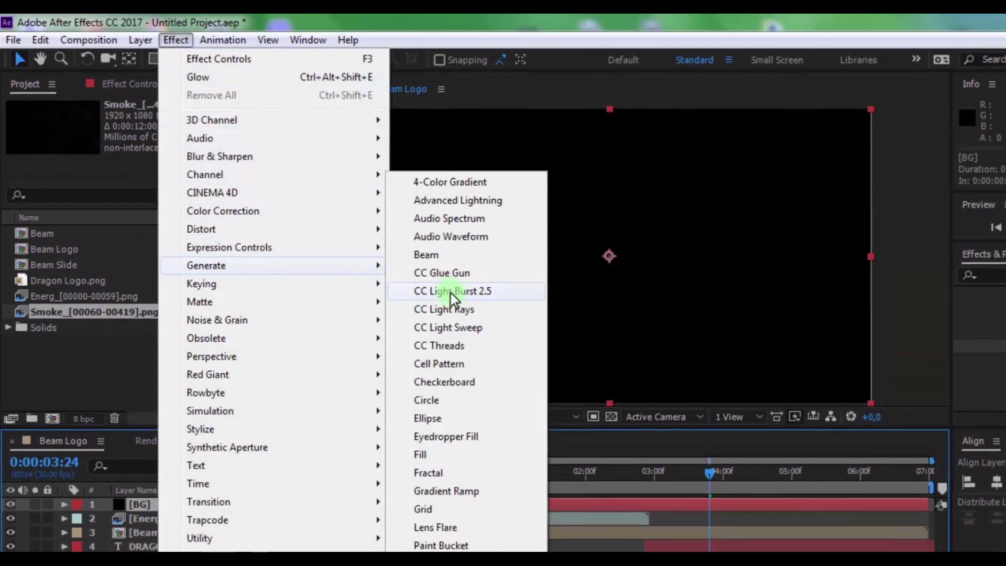
left_click(435, 491)
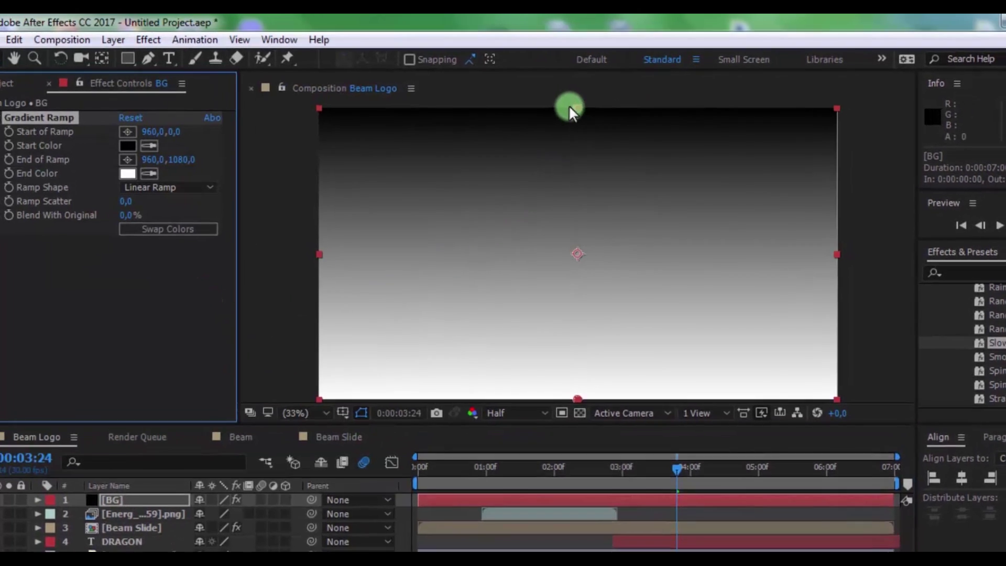
- Reposition the ramp's start and end points so the gradient runs horizontally
left_click_drag(585, 105, 637, 255)
left_click_drag(589, 309, 600, 304)
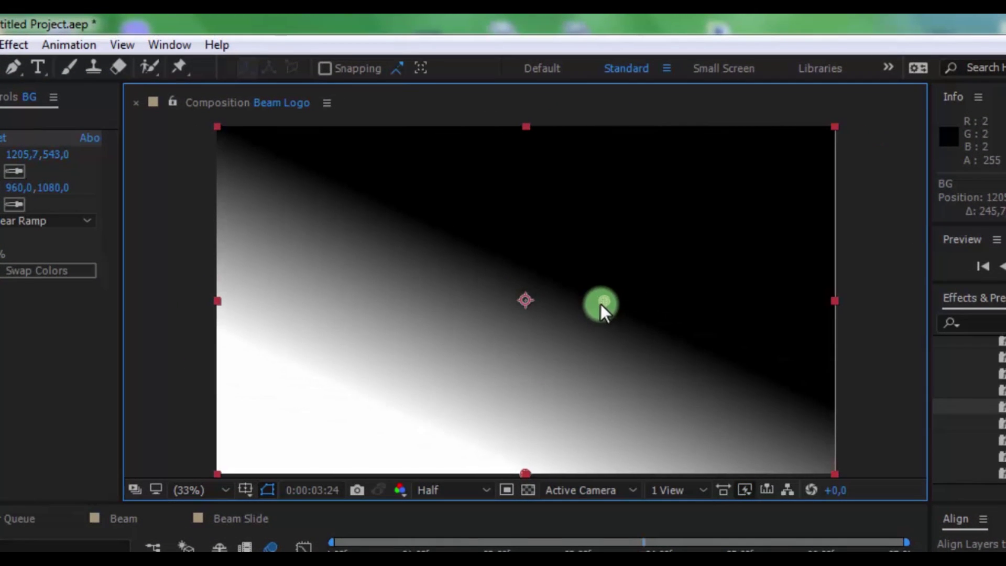
left_click_drag(524, 473, 428, 297)
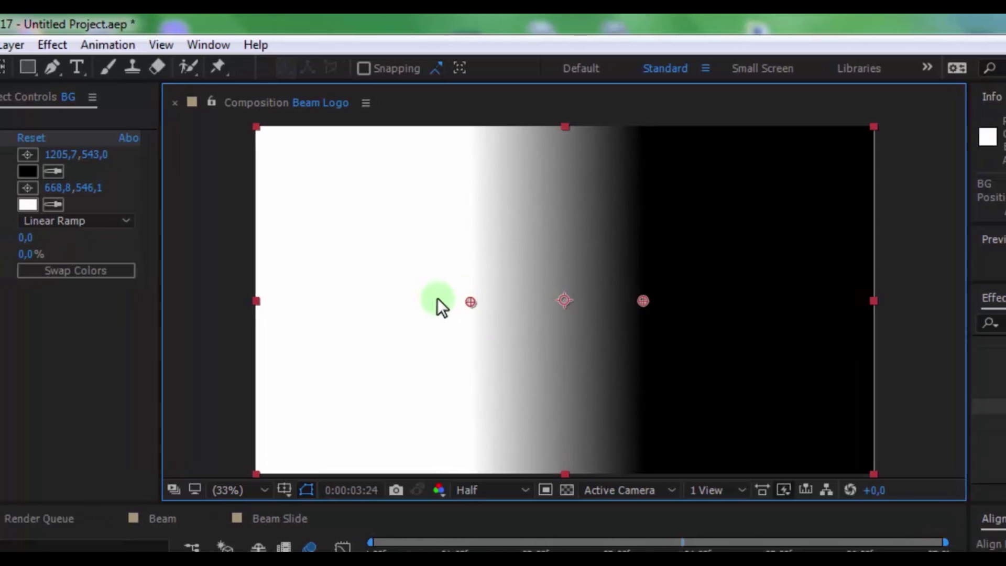
- Set the Gradient Ramp's Start Color to a dark purple
left_click(28, 171)
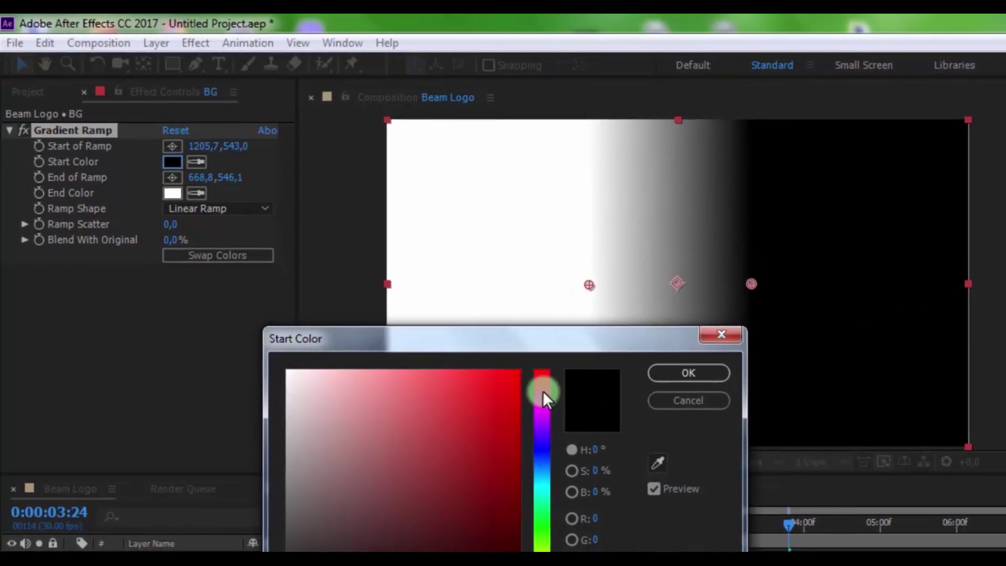
left_click_drag(543, 390, 541, 406)
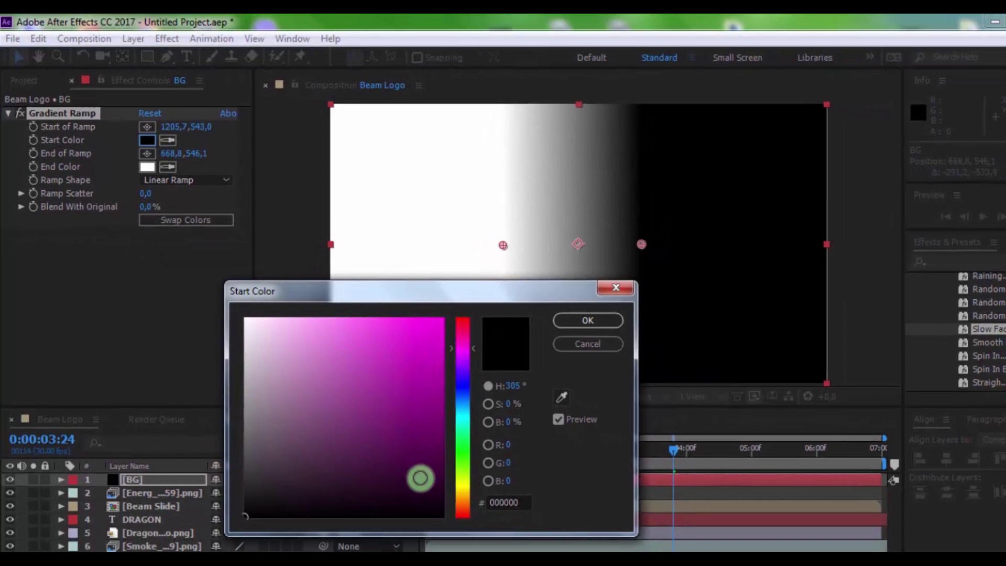
left_click_drag(420, 478, 447, 498)
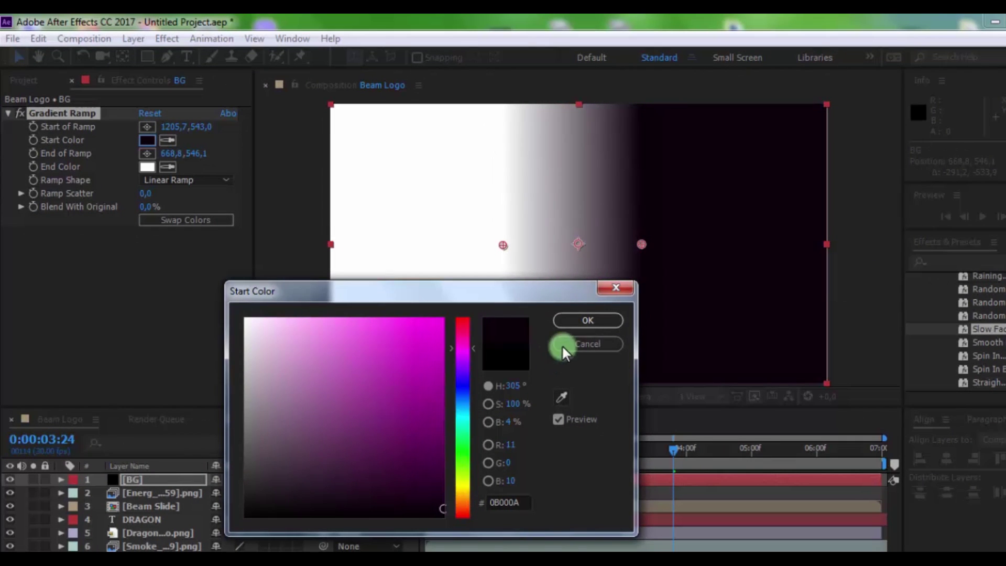
left_click(587, 320)
left_click(60, 128)
- Set the Gradient Ramp's End Color to near-black 02000D
left_click(148, 167)
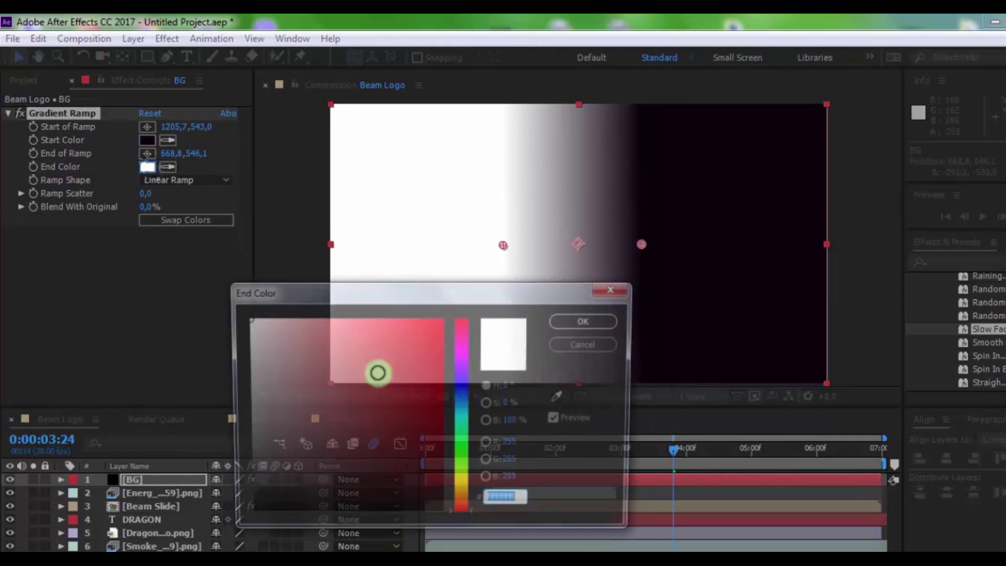
left_click_drag(467, 365, 465, 378)
left_click_drag(438, 505, 441, 505)
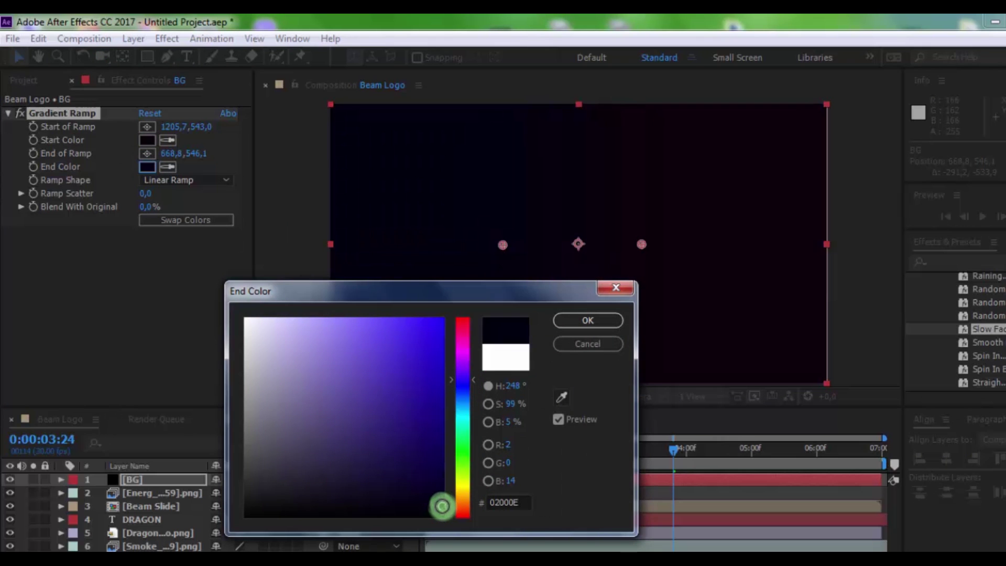
left_click(588, 320)
- Move BG just above the Smoke layer and set its blend mode to Screen
left_click(584, 534)
left_click(587, 509)
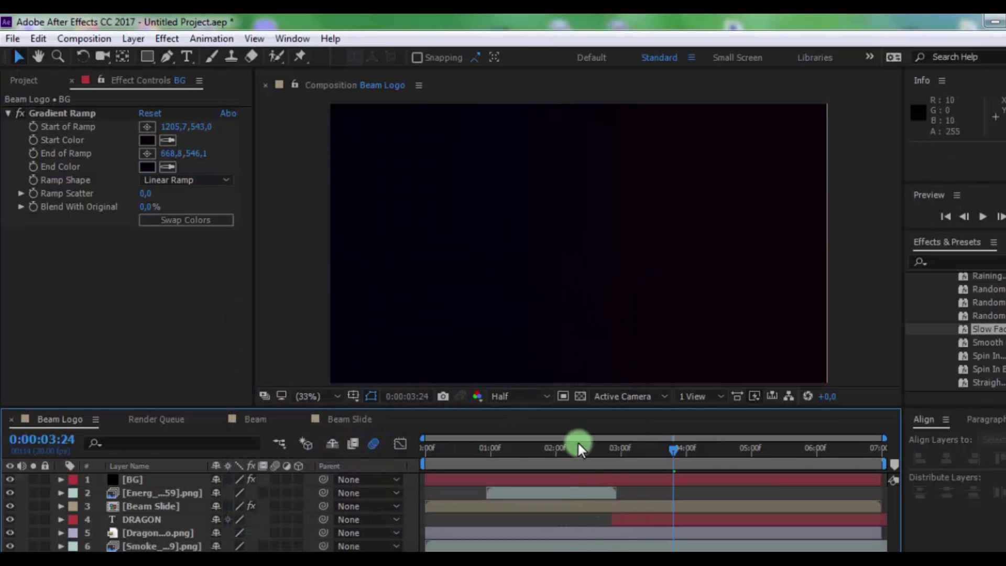
left_click(577, 443)
left_click(147, 480)
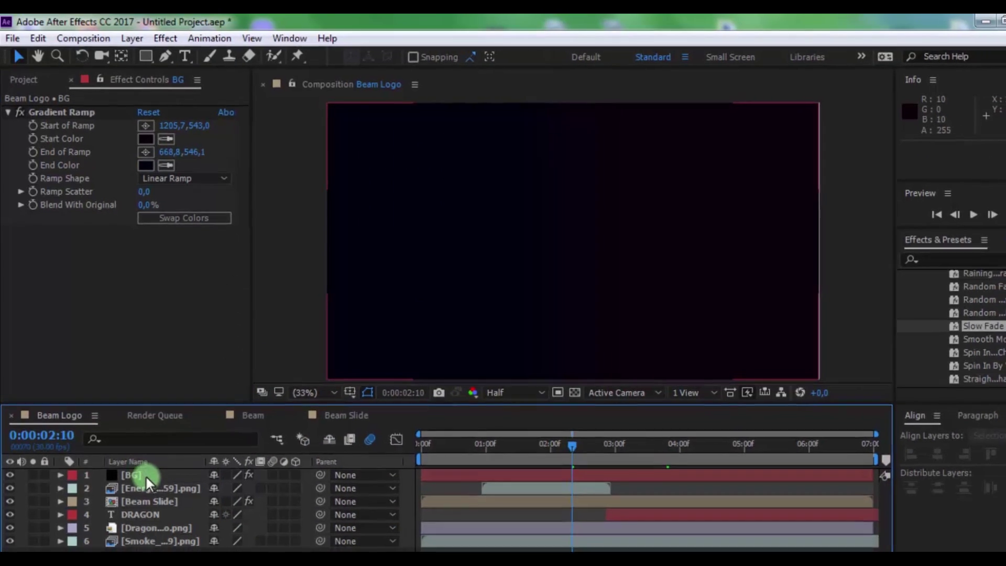
left_click_drag(145, 475, 137, 509)
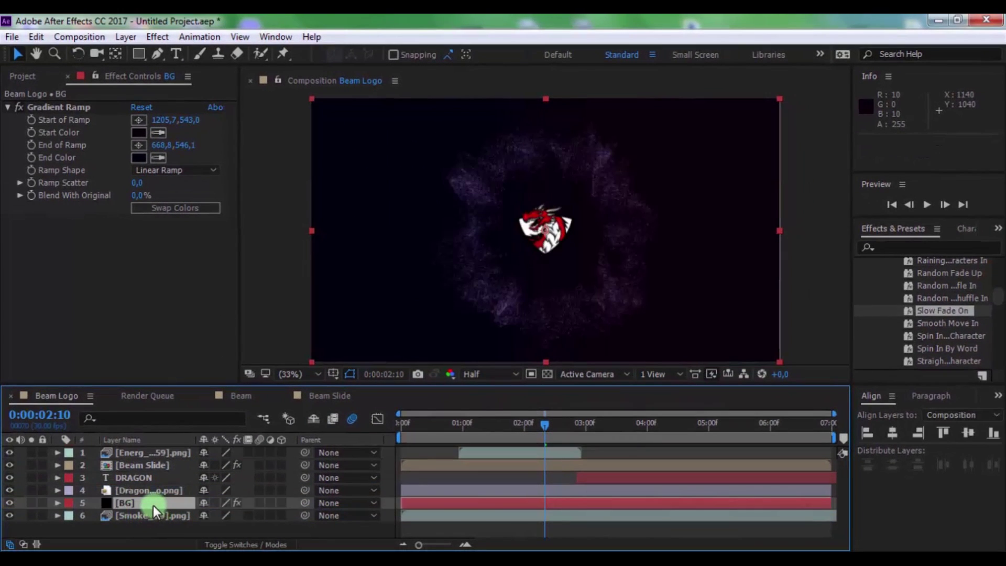
left_click(244, 545)
left_click(219, 502)
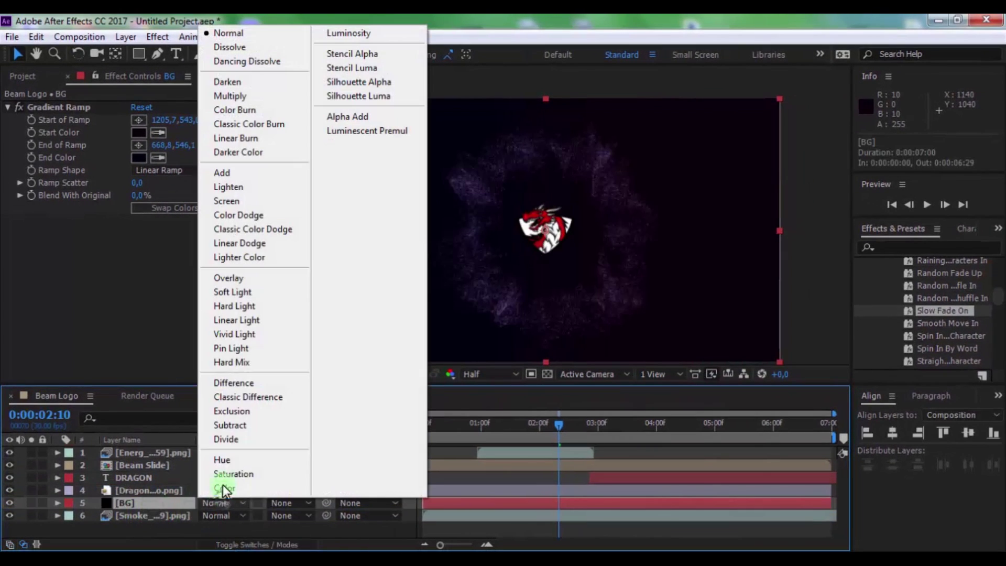
left_click(228, 206)
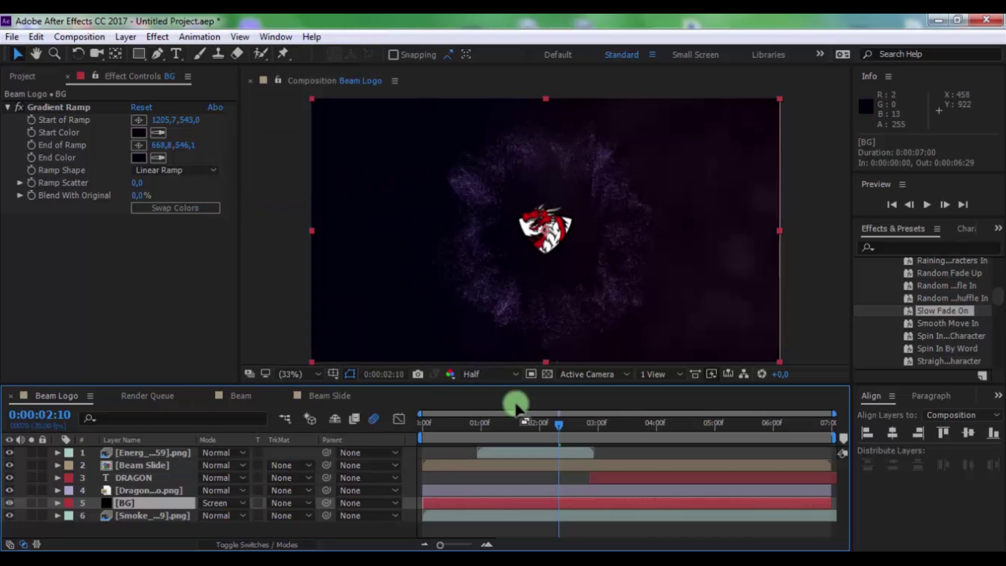
left_click(640, 525)
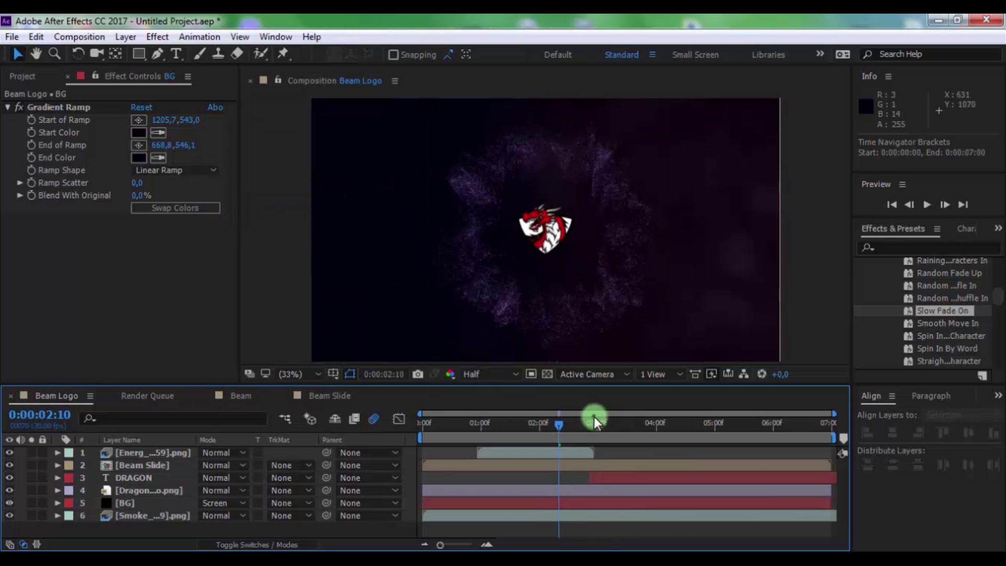
- Find CC Light Sweep in Effects & Presets and apply it to Dragon Logo.png
left_click_drag(599, 422, 712, 422)
left_click(969, 247)
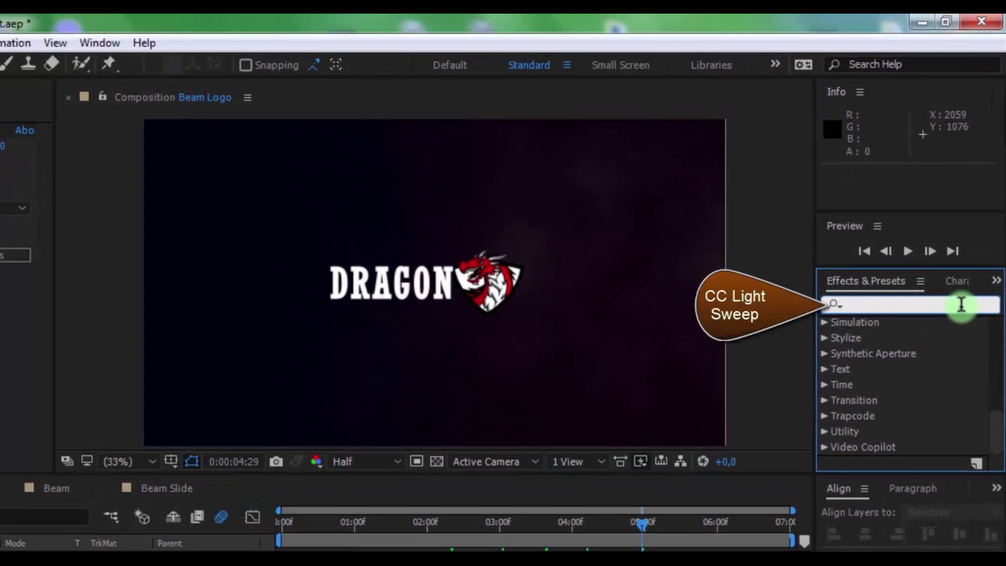
type("cc light")
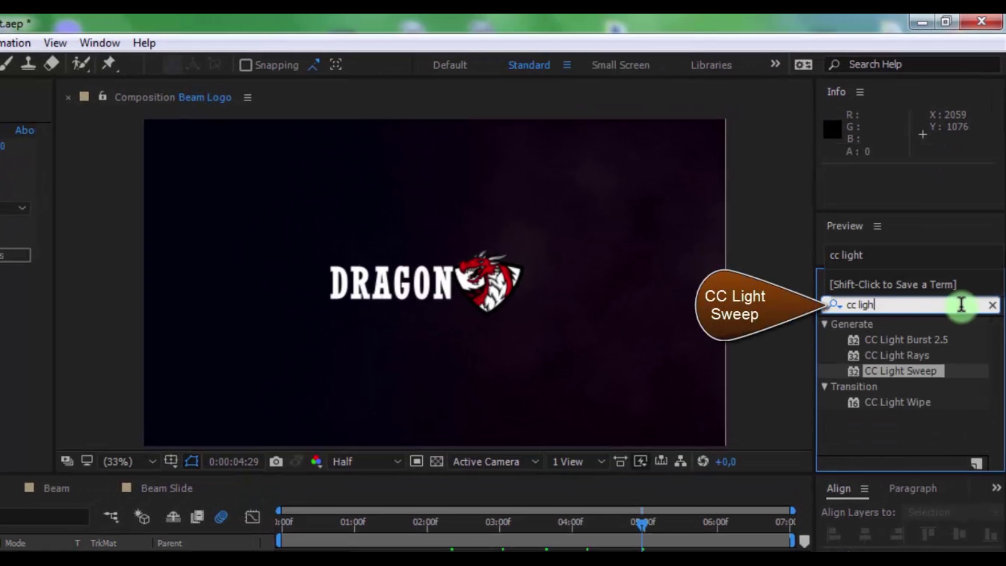
left_click_drag(893, 371, 284, 504)
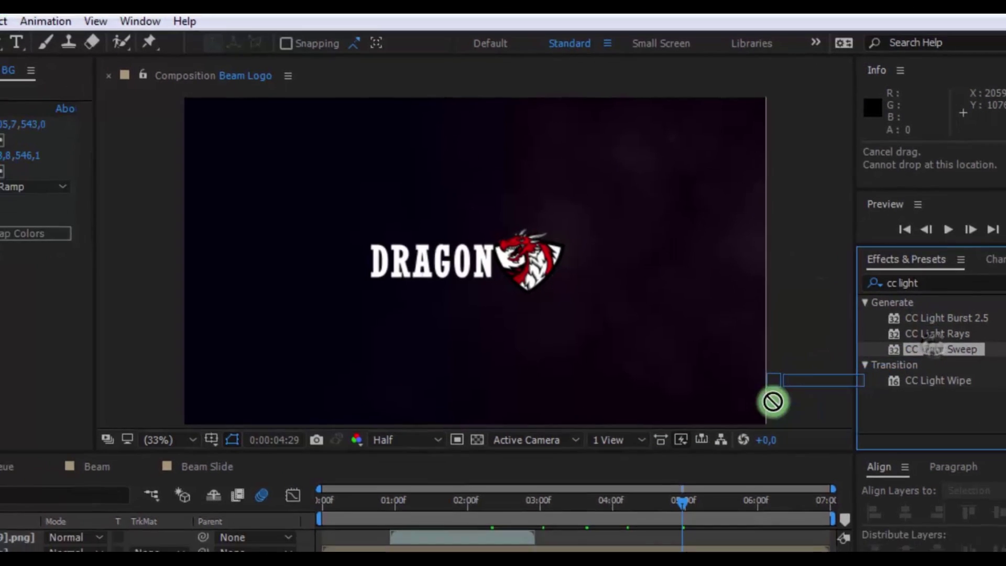
left_click_drag(444, 417, 103, 516)
- Angle the sweep to -12° and keyframe its Center from -518,1,-273,0 to 885,0,-386,8
left_click_drag(876, 390, 779, 498)
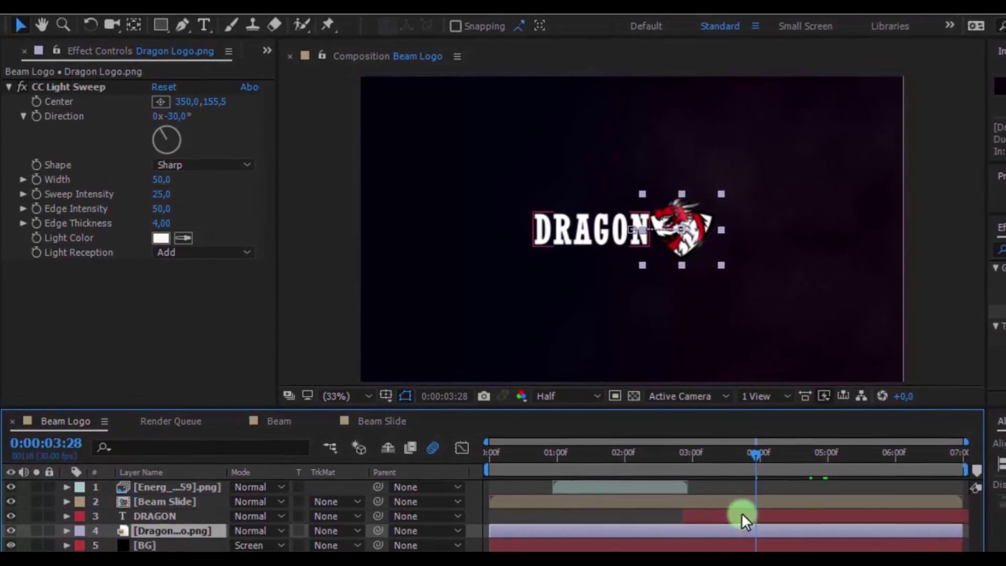
left_click(160, 102)
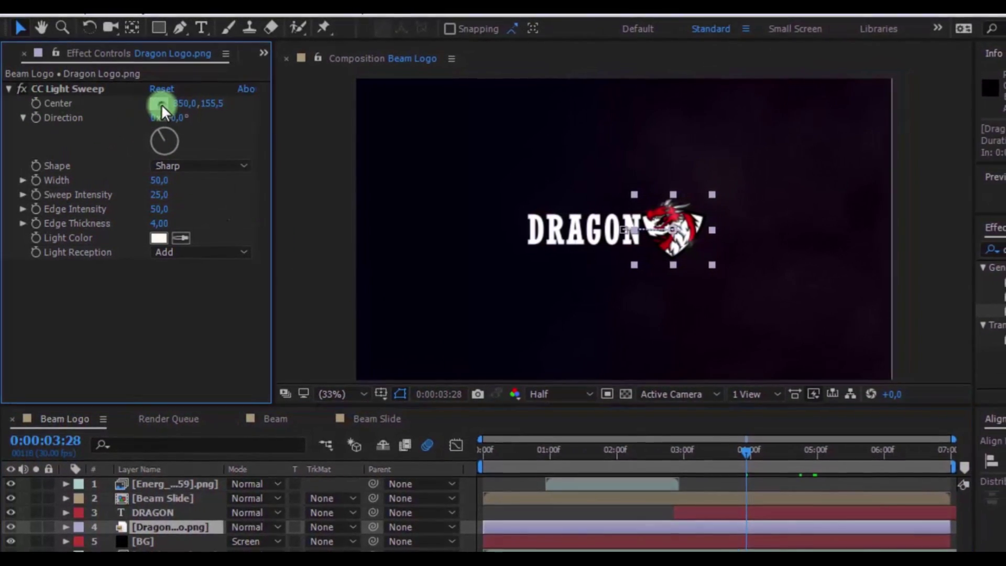
left_click(572, 164)
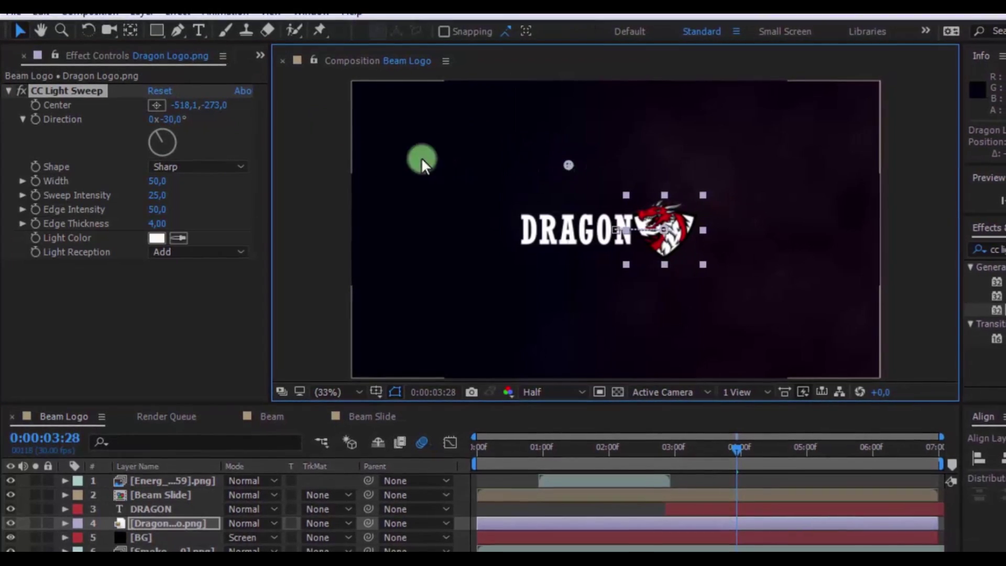
left_click_drag(159, 141, 159, 139)
left_click(35, 107)
mouse_move(715, 442)
left_mouse_down()
mouse_move(739, 443)
mouse_move(730, 447)
left_mouse_up()
left_click_drag(544, 167, 686, 160)
left_click_drag(708, 433, 651, 431)
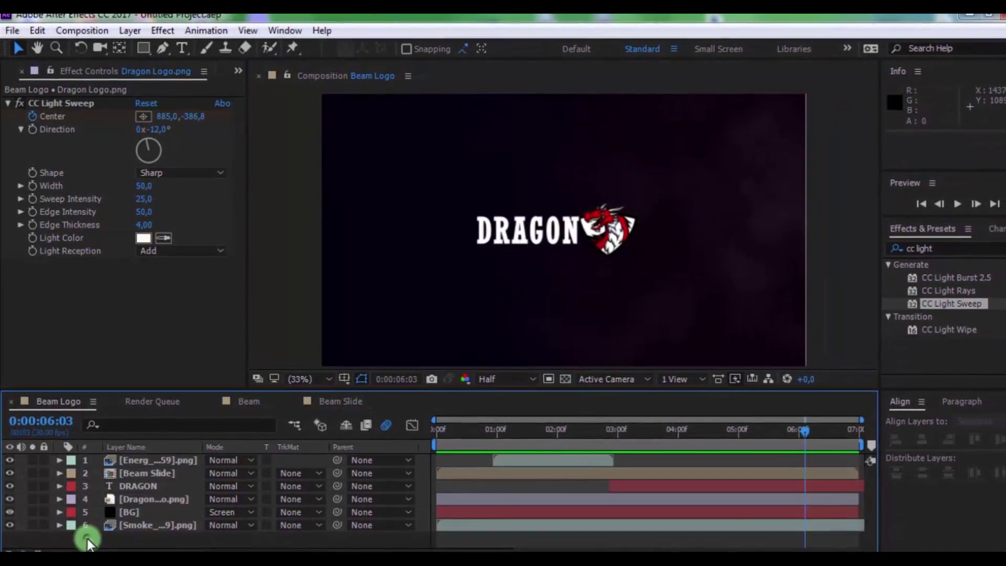
- Add a new Camera 1 layer with default settings
right_click(85, 533)
mouse_move(135, 367)
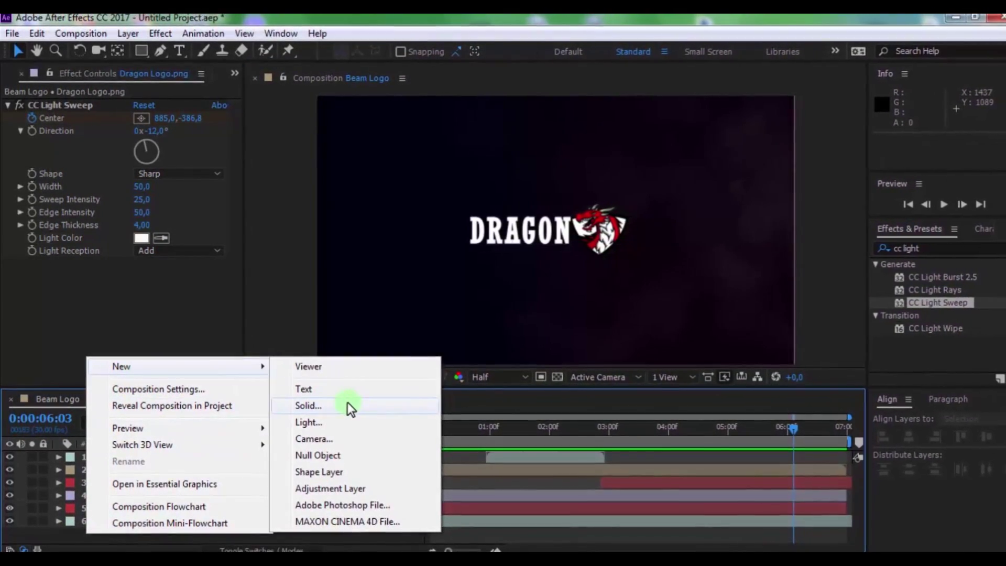
left_click(324, 439)
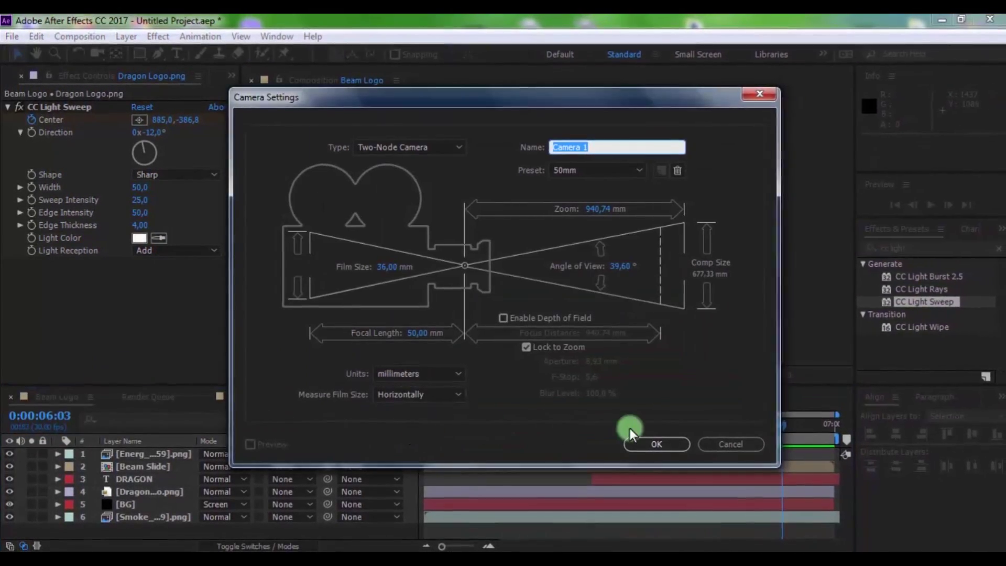
left_click(659, 444)
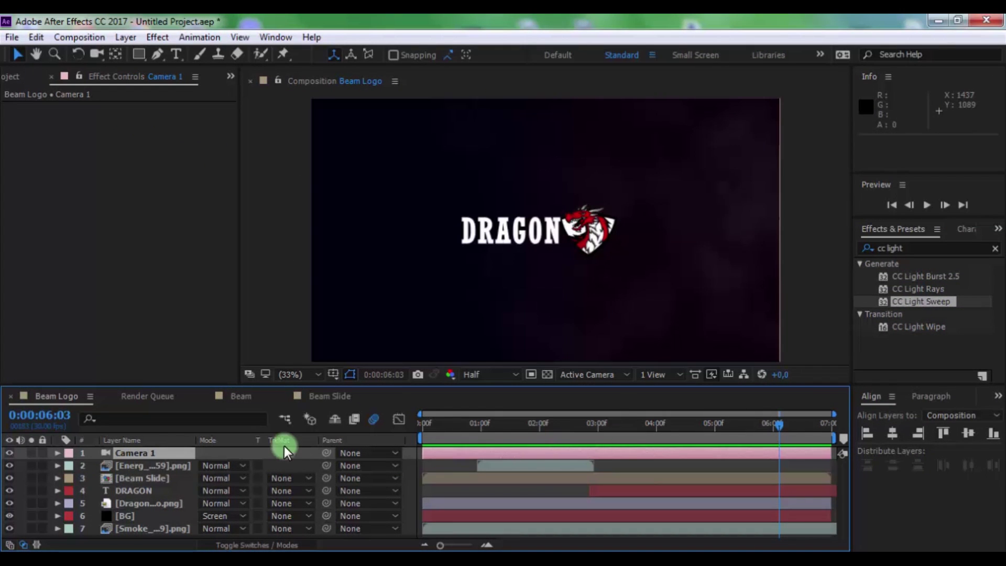
- Make the Dragon logo, Beam Slide and energy image layers 3D
left_click(253, 544)
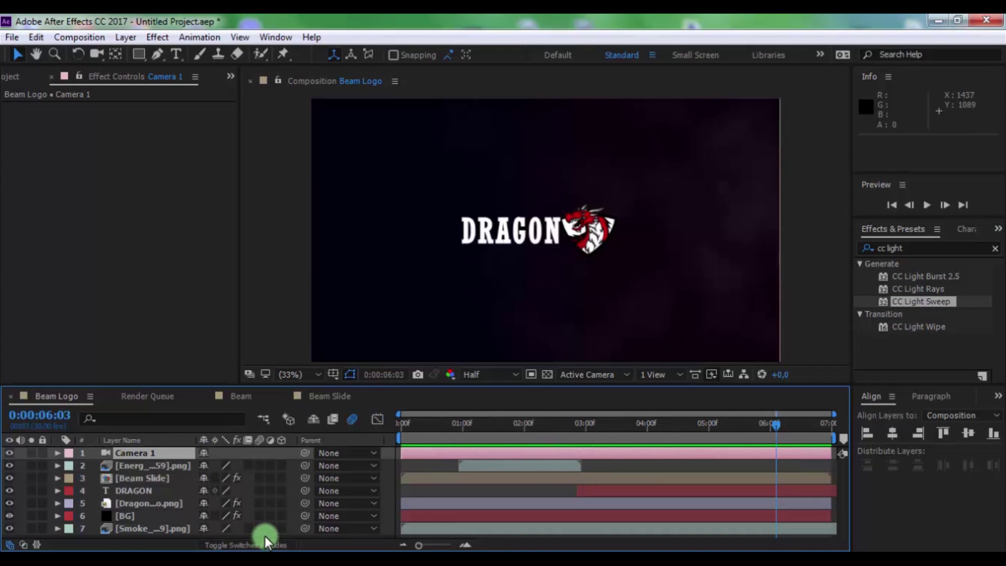
left_click(280, 504)
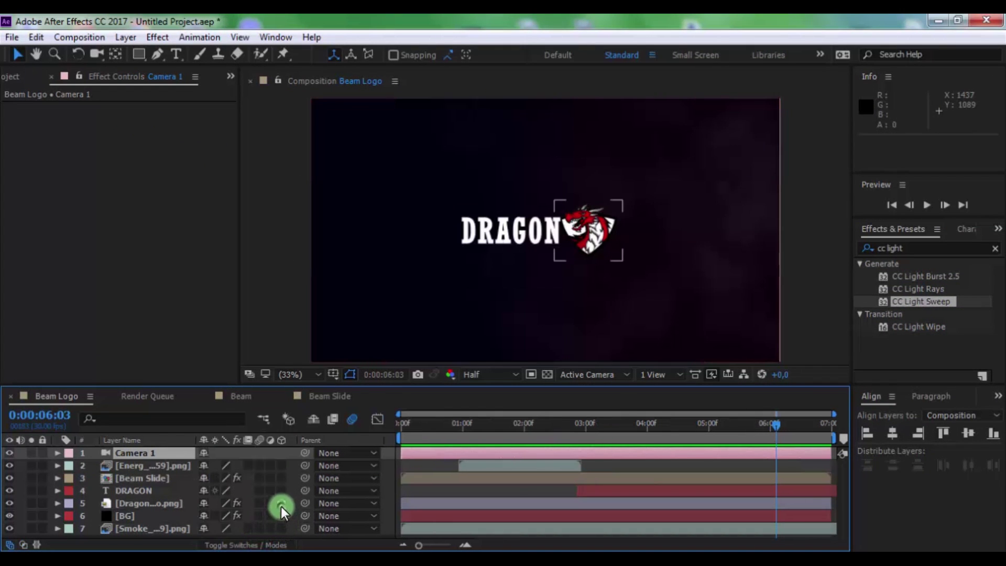
left_click(281, 479)
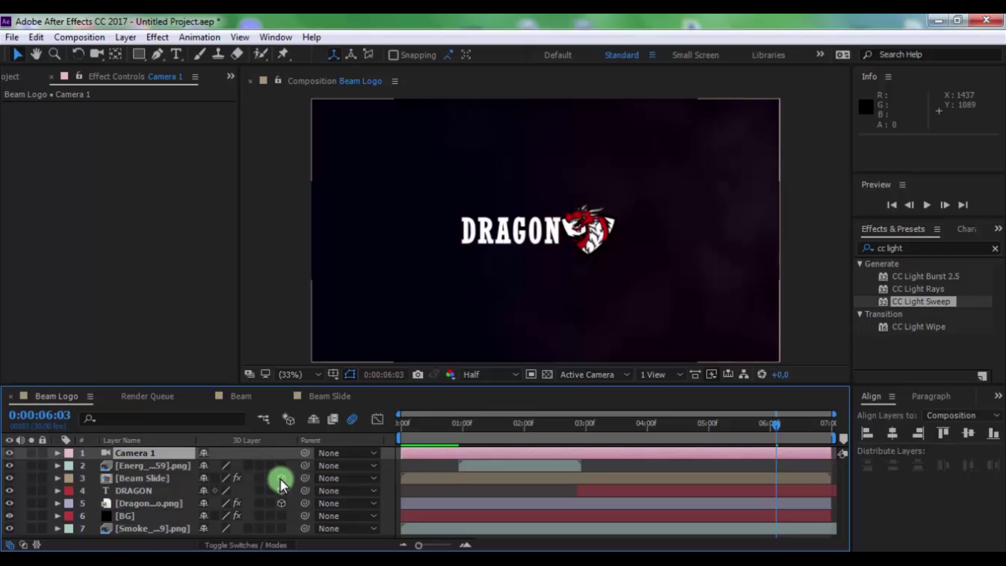
left_click(280, 466)
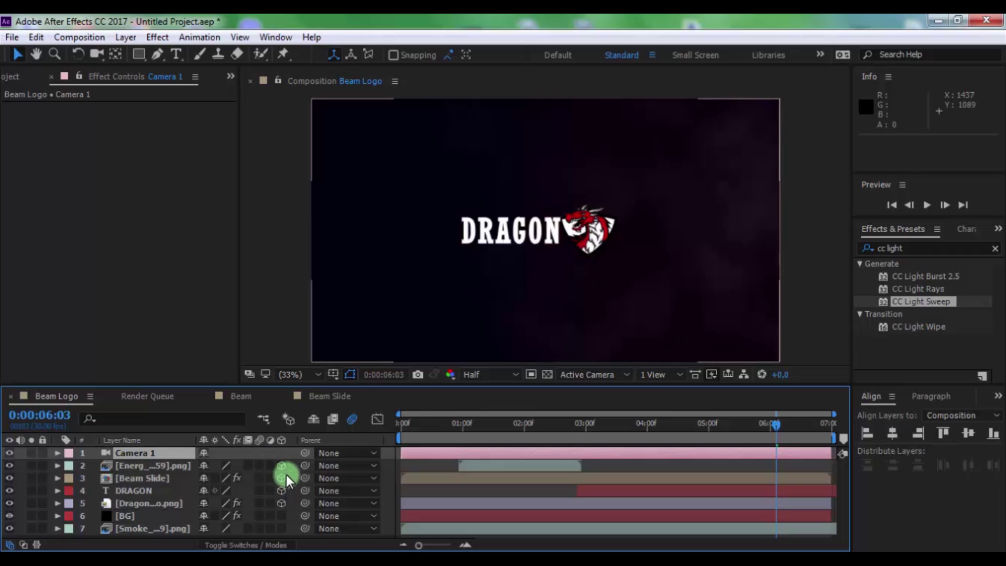
- Keyframe Camera 1's Position Z from -2666,7 to -2472,7 at 0:00:06:29
left_click(147, 450)
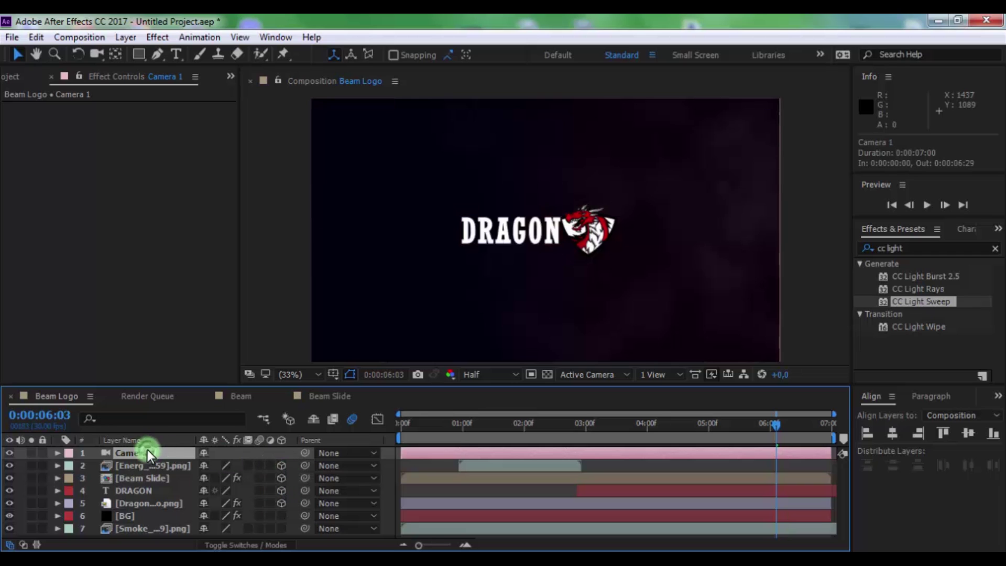
left_click(329, 423)
left_click(58, 452)
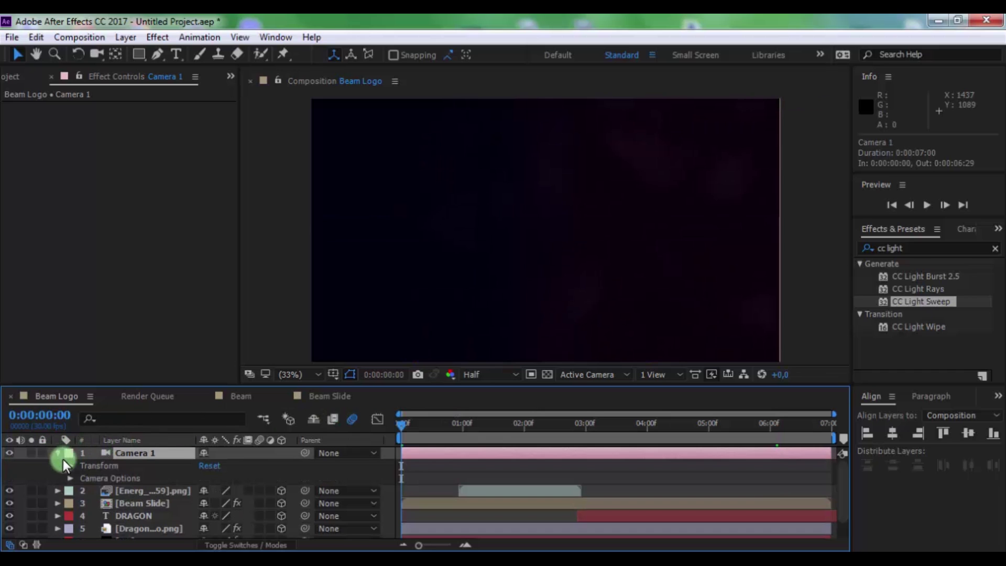
left_click(70, 463)
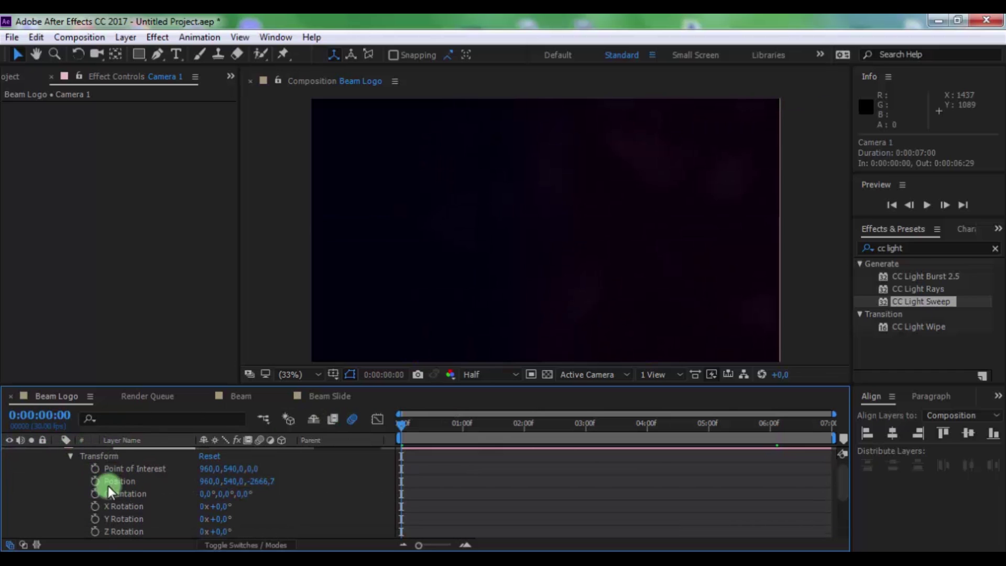
left_click(94, 481)
left_click(817, 425)
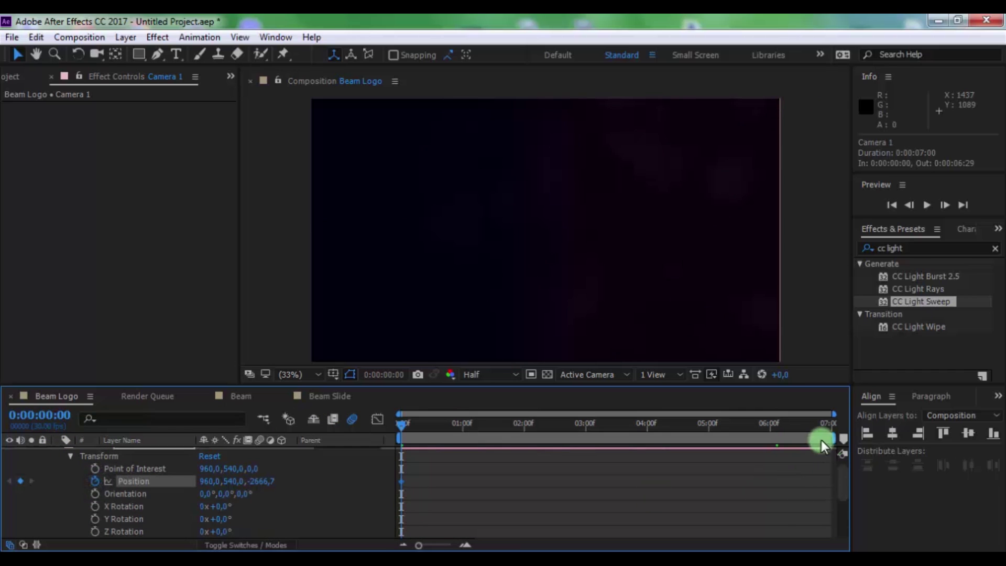
left_click_drag(826, 436, 829, 436)
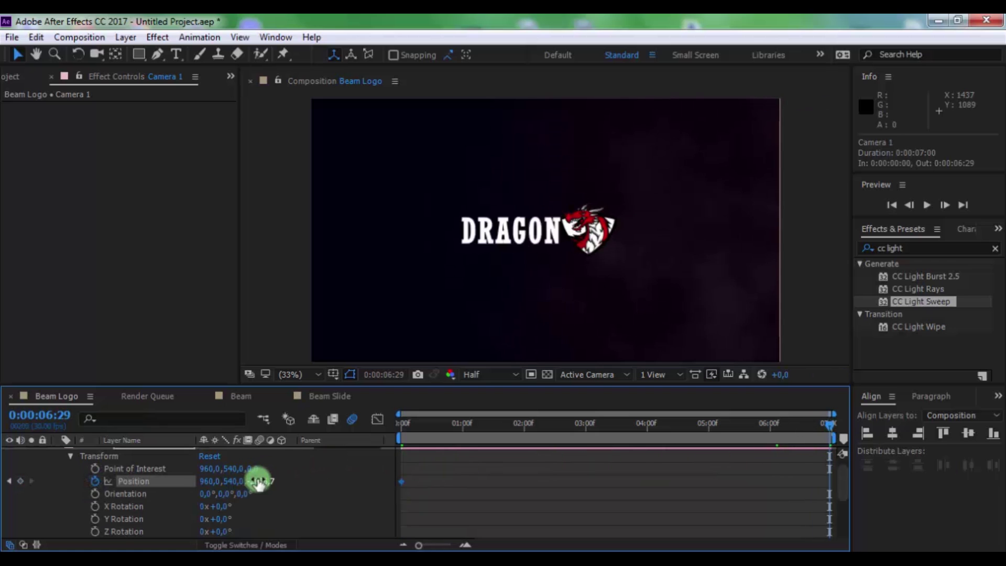
left_click_drag(258, 482, 393, 471)
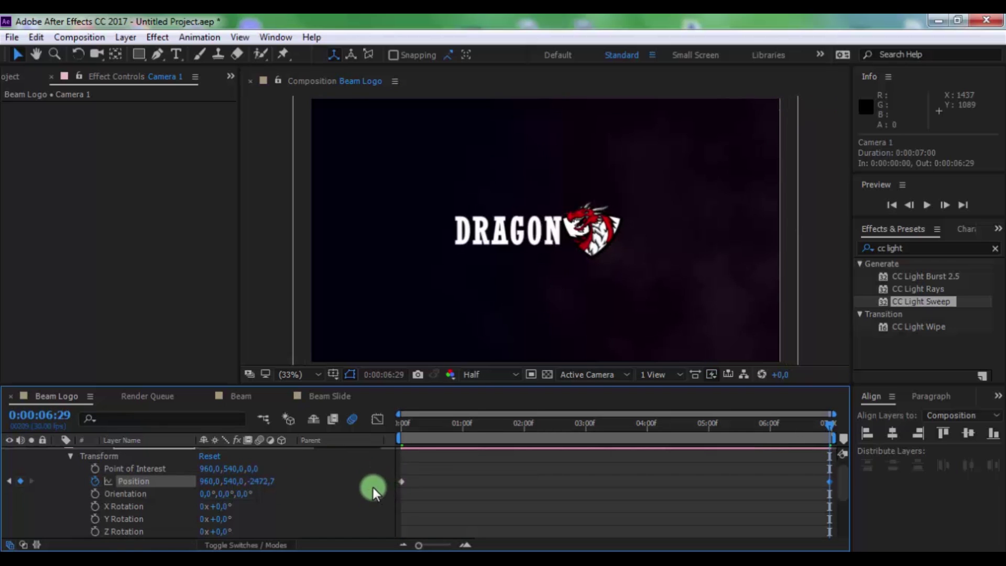
left_click(374, 485)
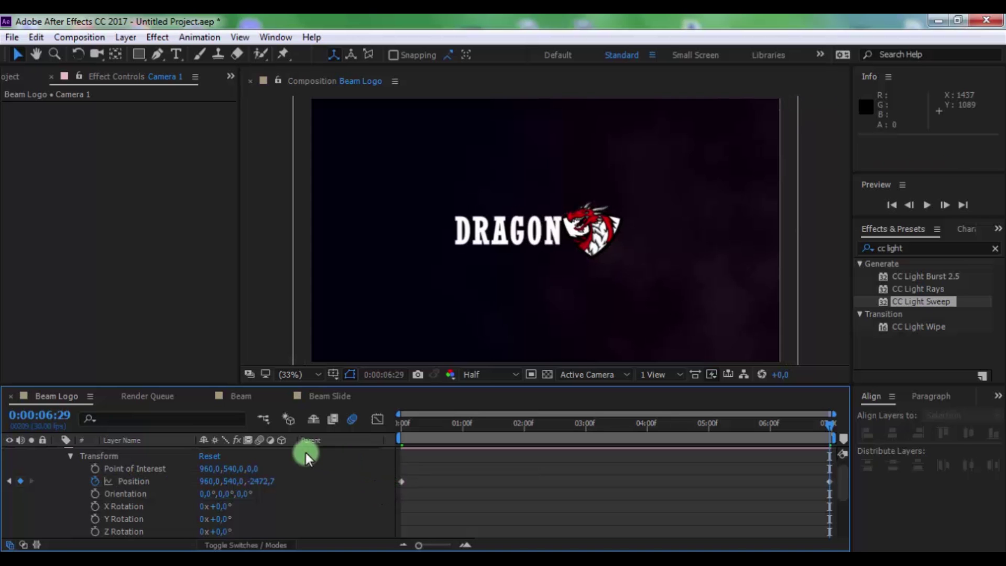
scroll(12, 497, "up", 2)
- Collapse the camera's Transform and create a new Adjustment Layer 1 via Layer > New
left_click(54, 452)
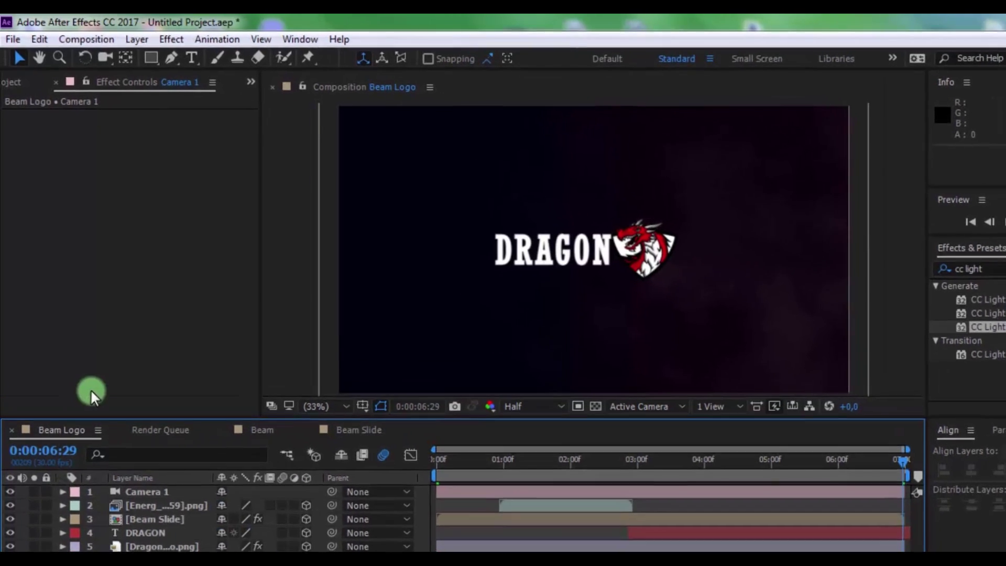
left_click(156, 40)
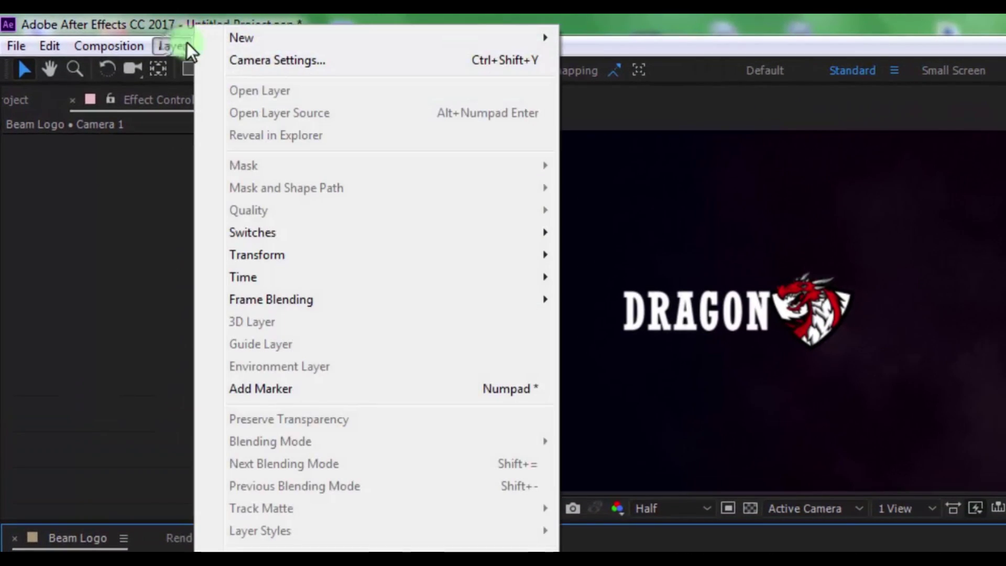
mouse_move(391, 36)
left_click(623, 170)
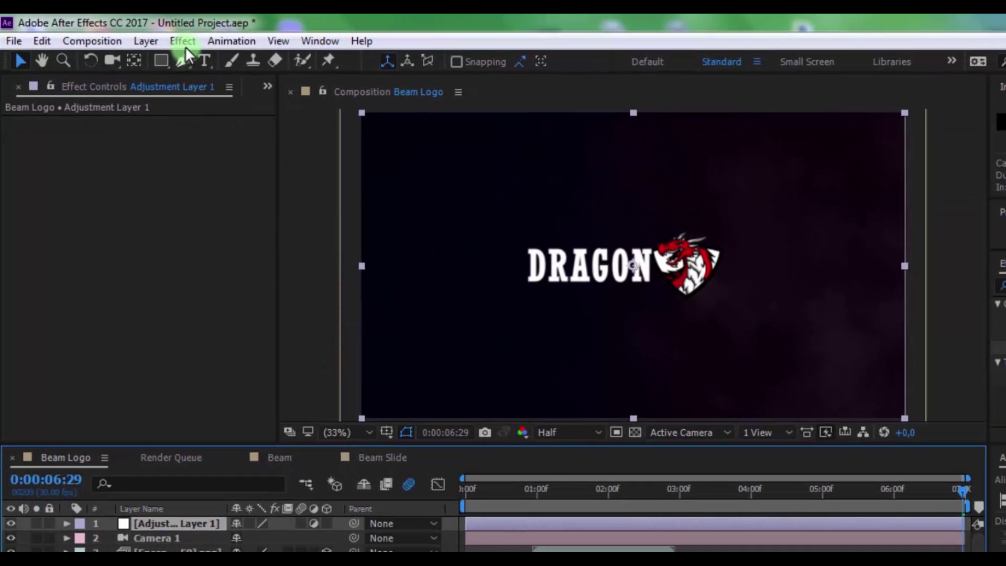
- Apply Color Correction > Curves to the adjustment layer and shape a gentle S-curve
left_click(183, 42)
mouse_move(292, 218)
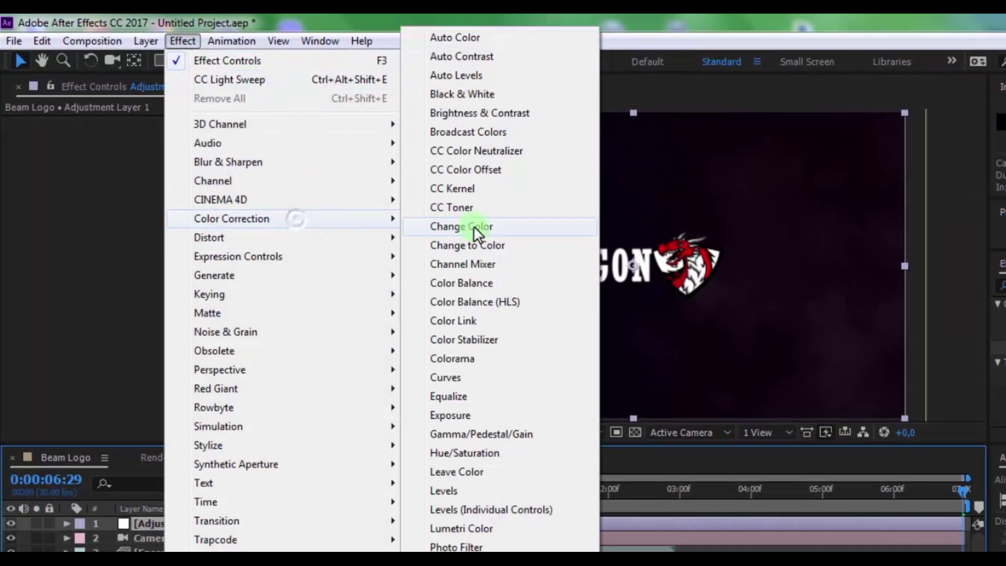
left_click(466, 376)
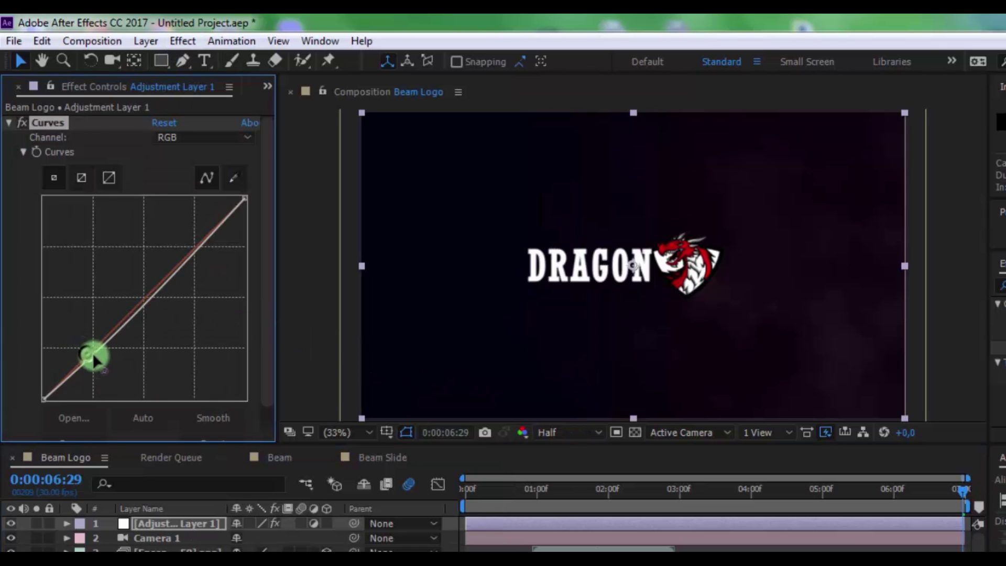
left_click(93, 359)
left_click(179, 261)
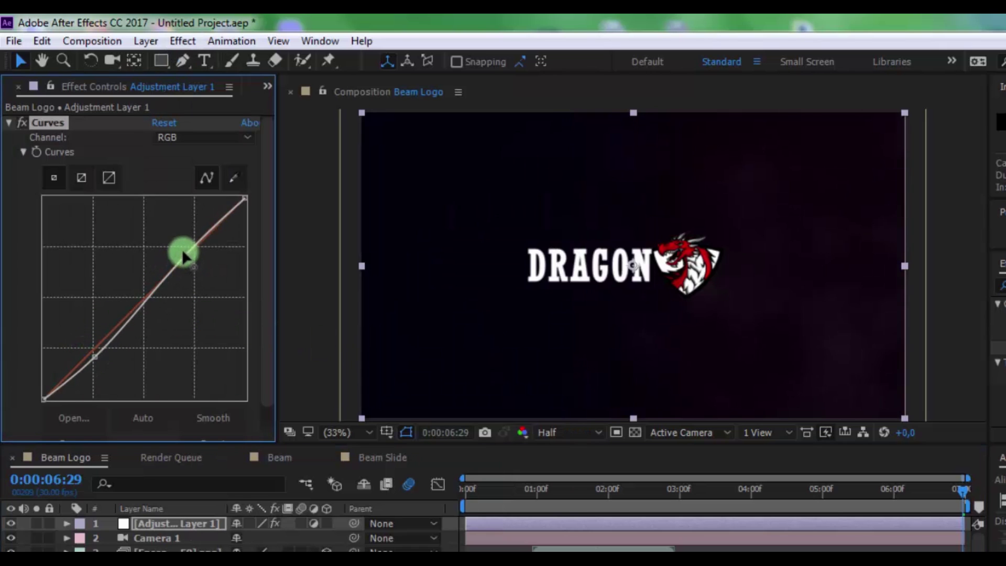
left_click_drag(181, 249, 181, 247)
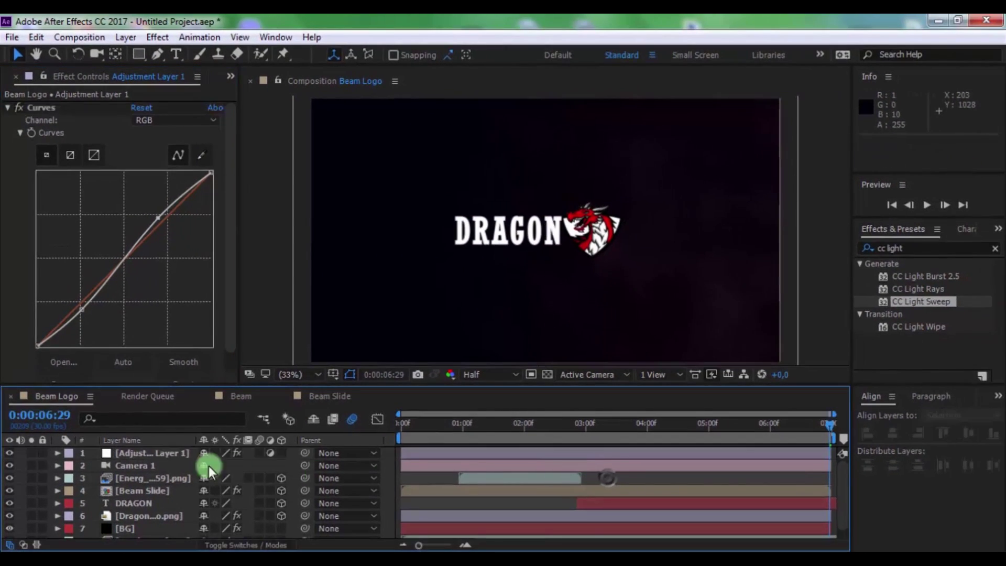
left_click(128, 502)
- Pre-compose DRAGON and Dragon Logo.png into a 'Logo & Text' layer and make it 3D
left_click(137, 512, "shift")
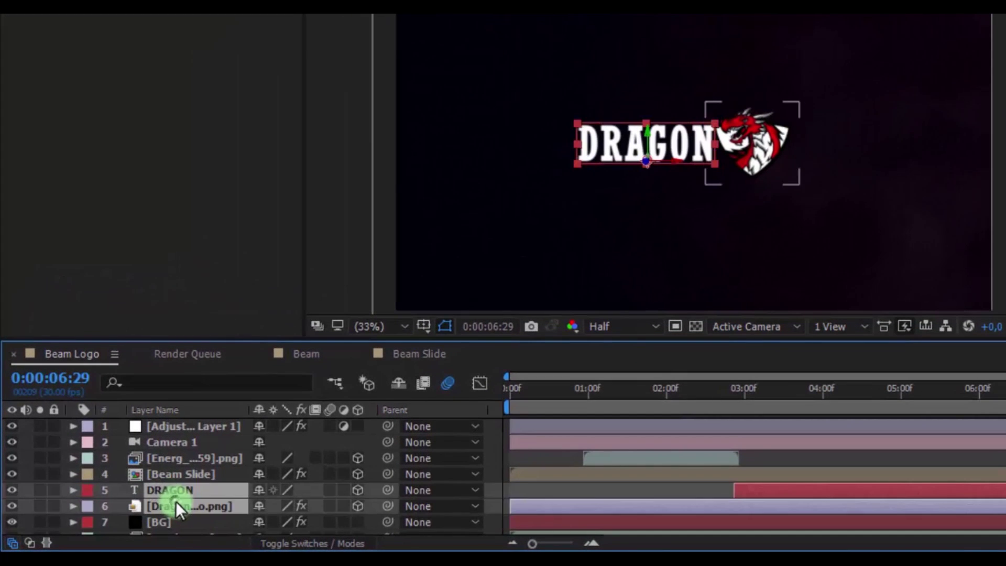
right_click(175, 501)
left_click(250, 414)
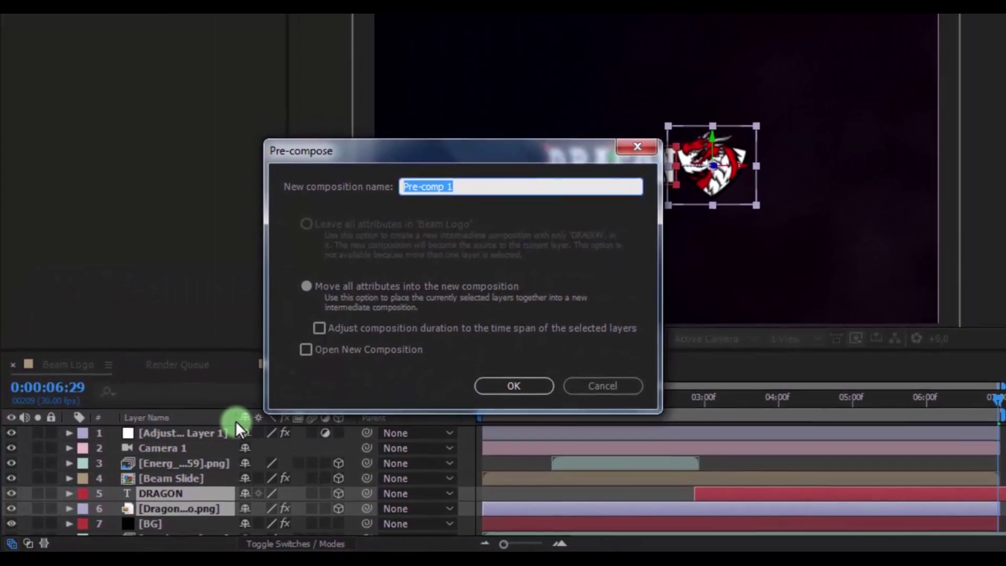
type("Logo & Text")
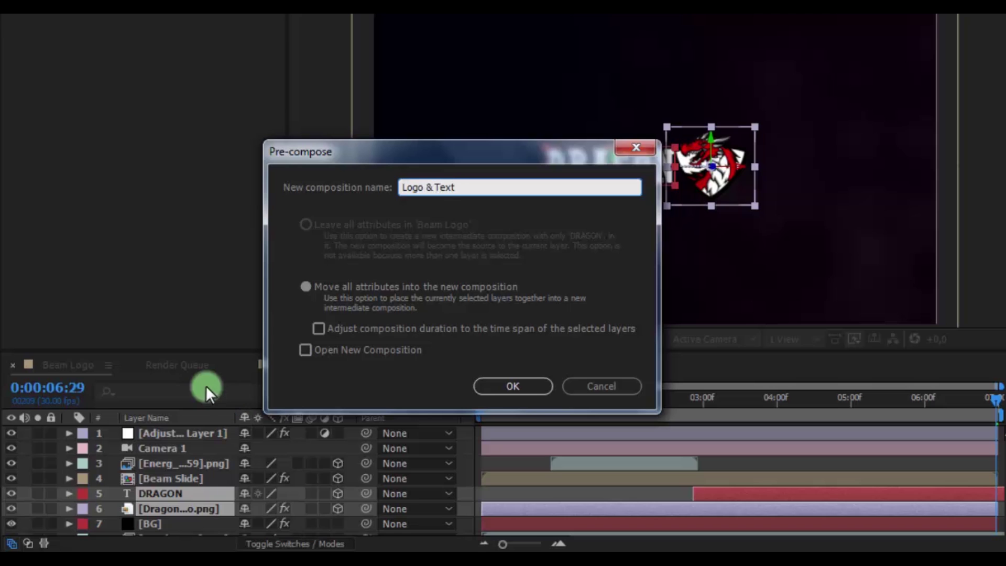
left_click(491, 383)
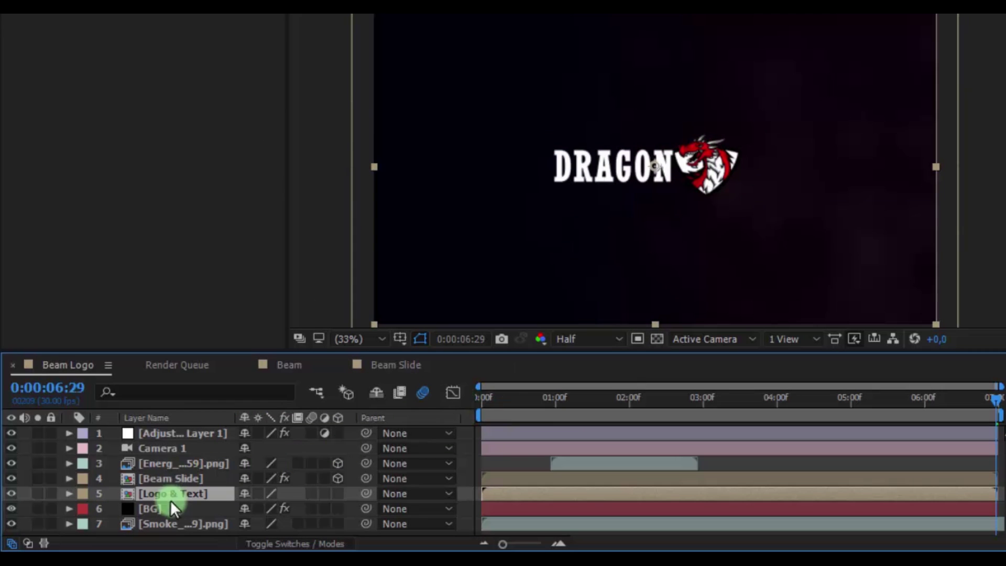
left_click(338, 493)
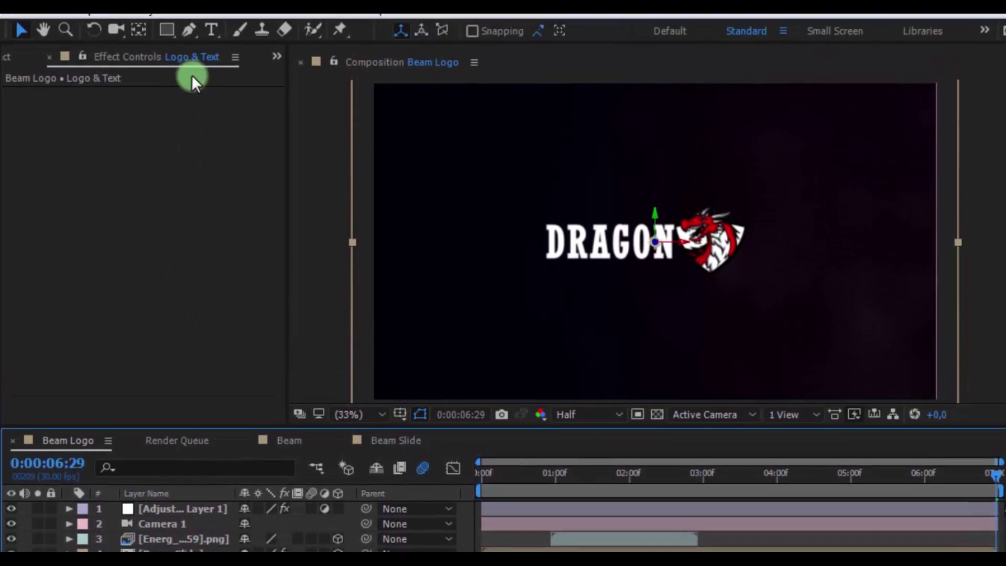
- Apply Stylize > Glow to Logo & Text: threshold 81,2%, radius 7,0, intensity 1,1
left_click(188, 9)
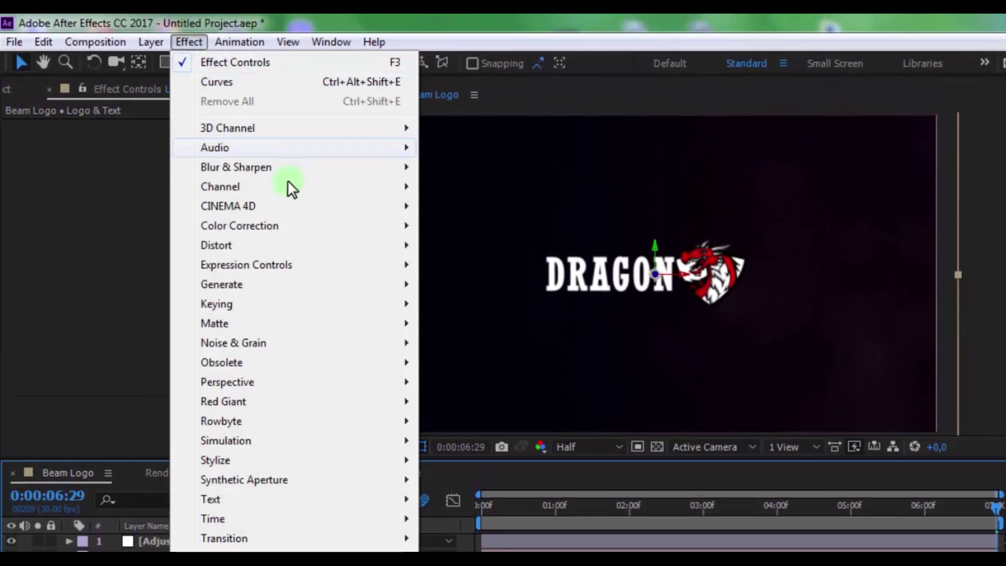
mouse_move(251, 460)
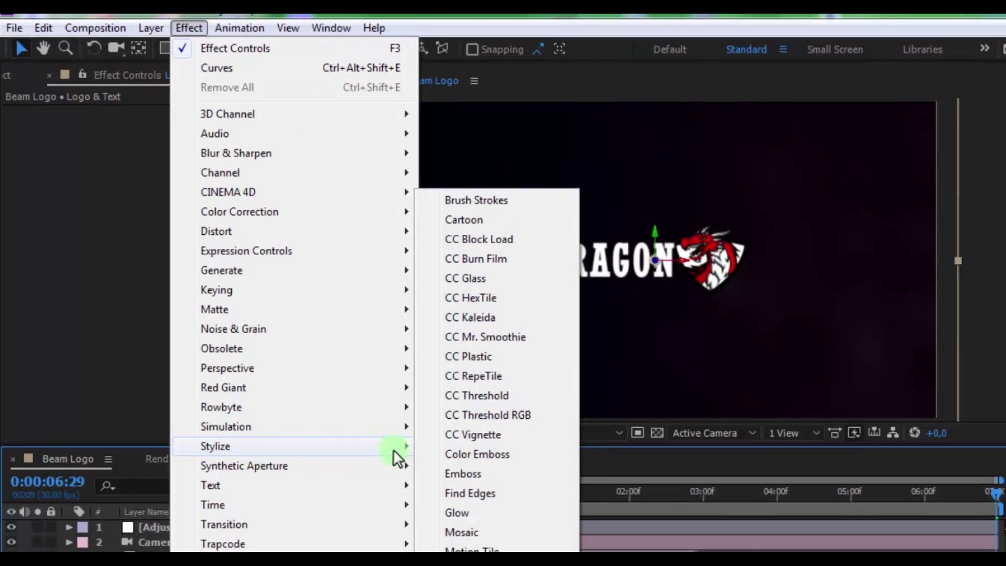
left_click(456, 530)
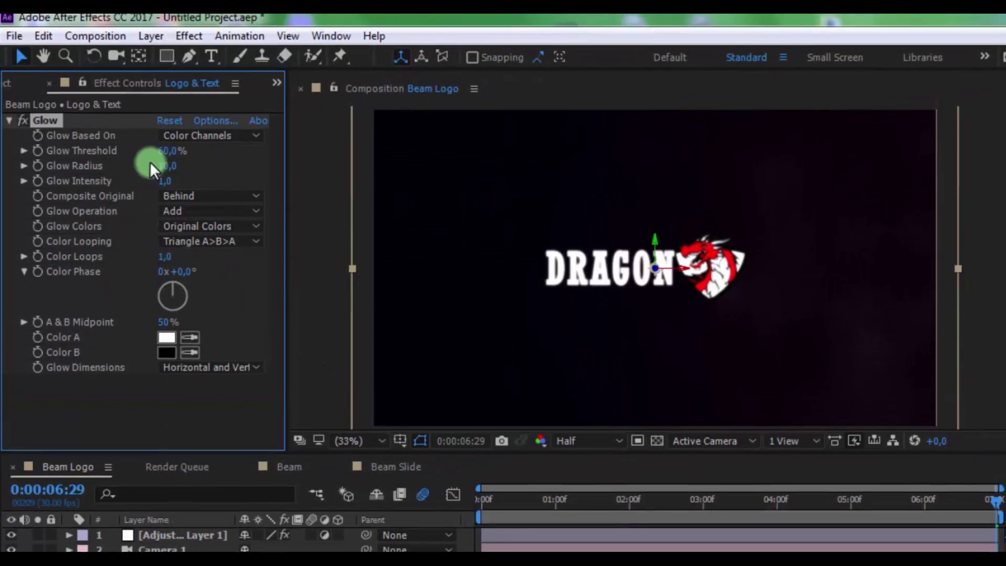
left_click_drag(163, 97, 191, 99)
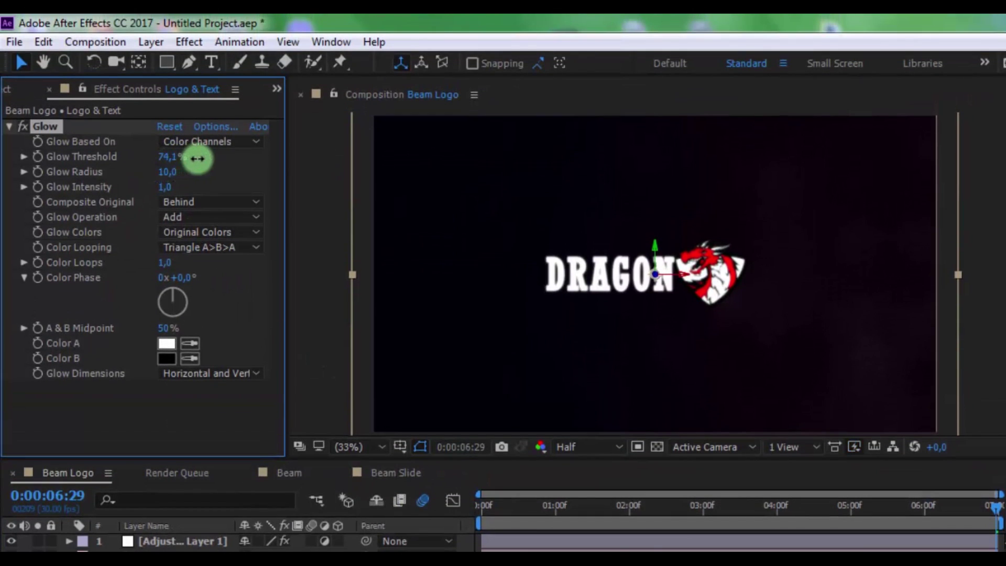
mouse_move(162, 188)
left_mouse_down()
mouse_move(188, 193)
mouse_move(168, 191)
left_mouse_up()
type("7")
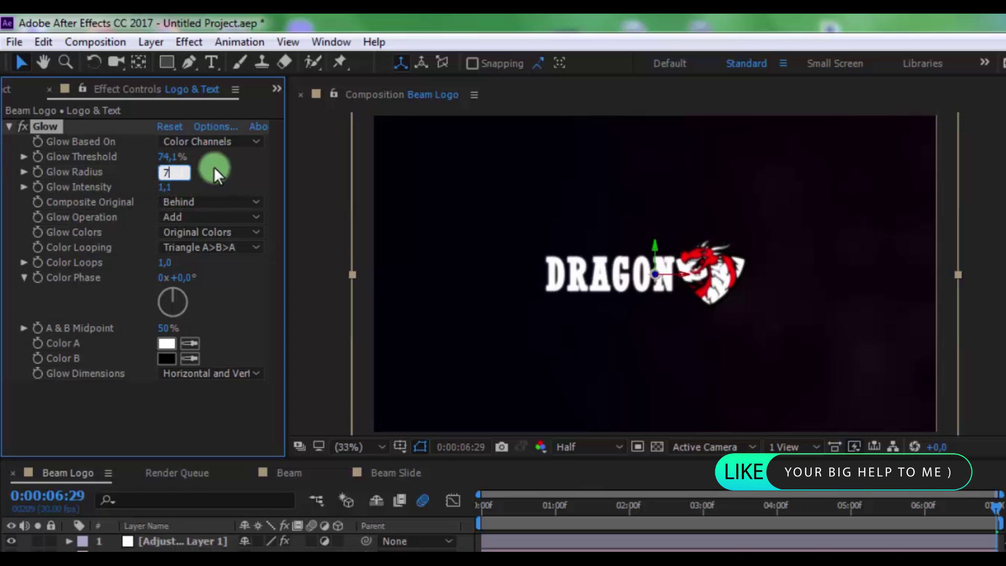
key("Return")
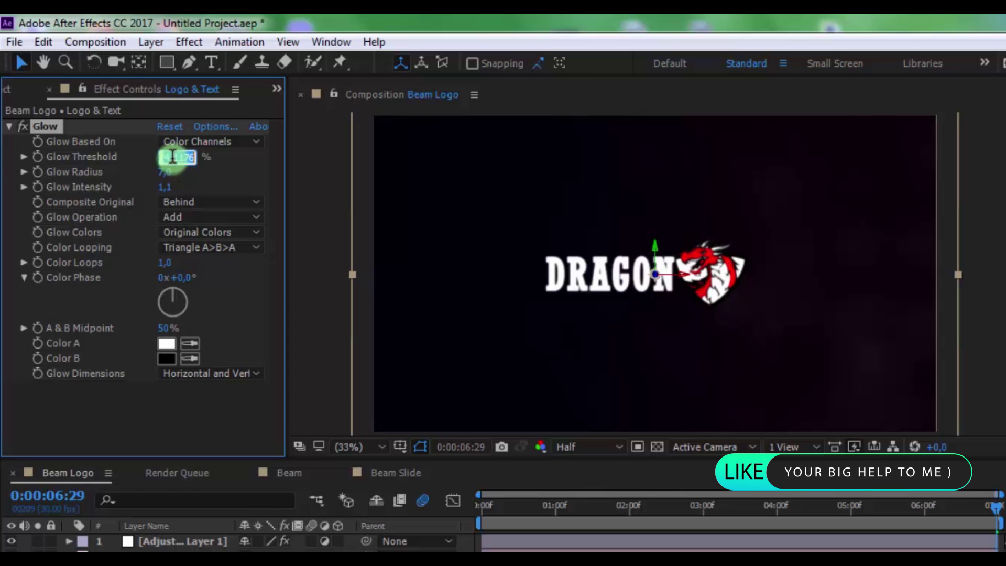
left_click_drag(170, 156, 200, 156)
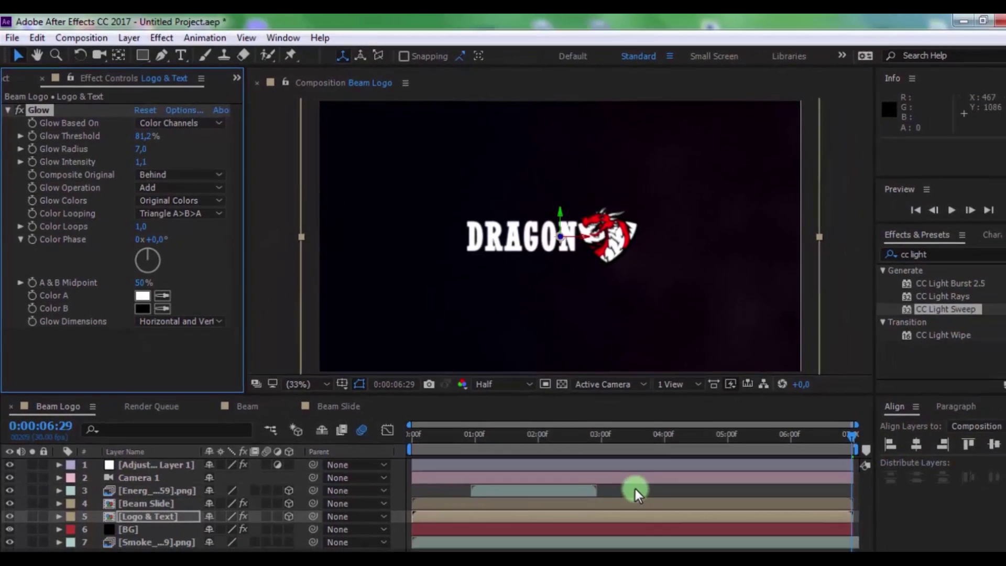
- Deselect the Logo & Text layer, leaving the glowing dragon logo animation complete
left_click(635, 491)
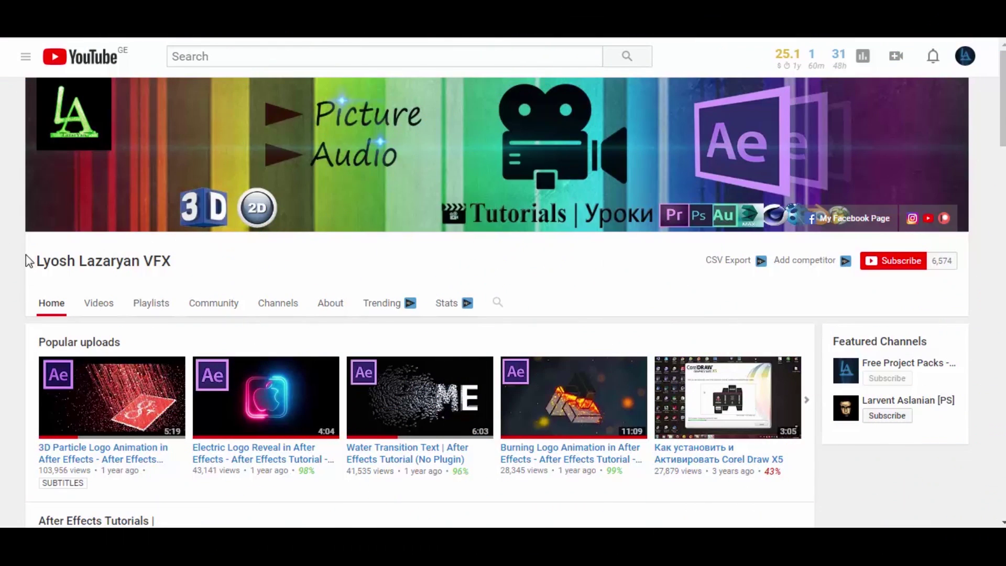
- Subscribe to the After Effects tutorial channel and open its notification preferences
left_click_drag(36, 259, 89, 258)
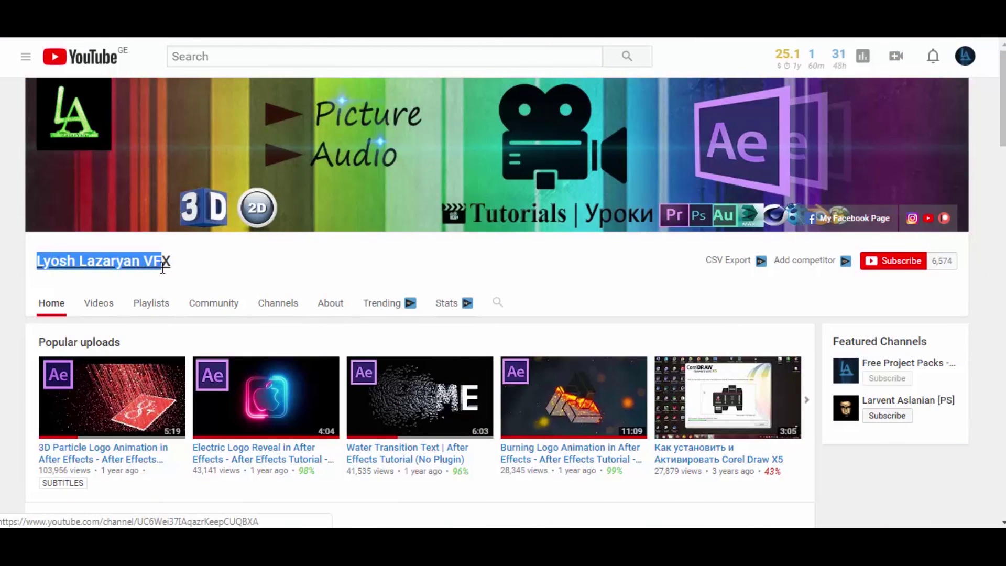
left_click(221, 283)
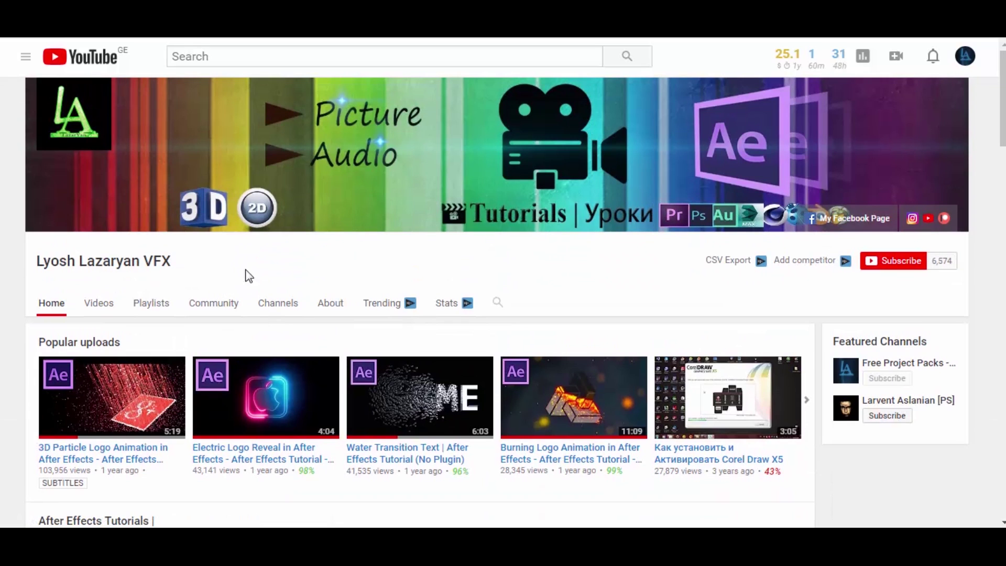
left_click(891, 268)
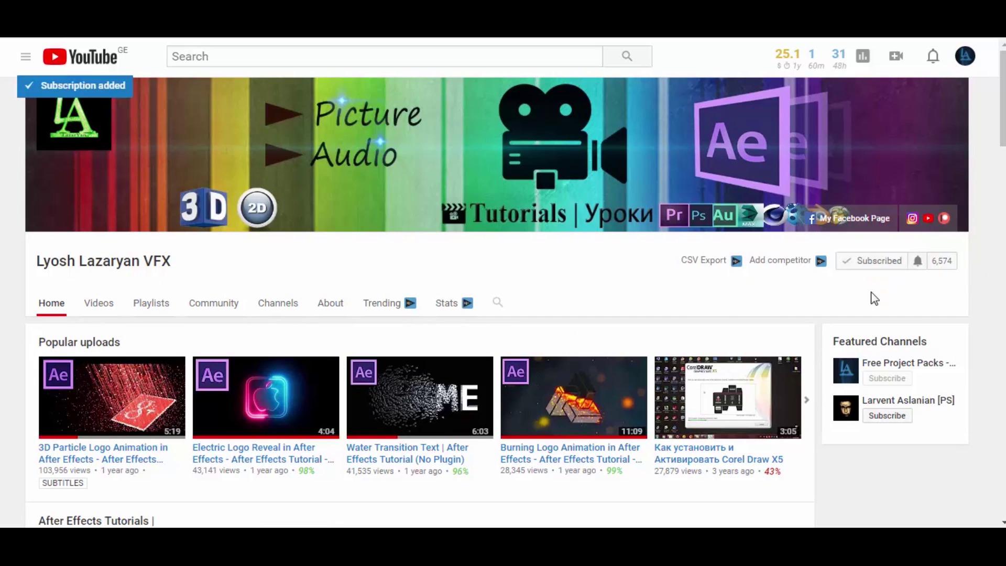
left_click(918, 263)
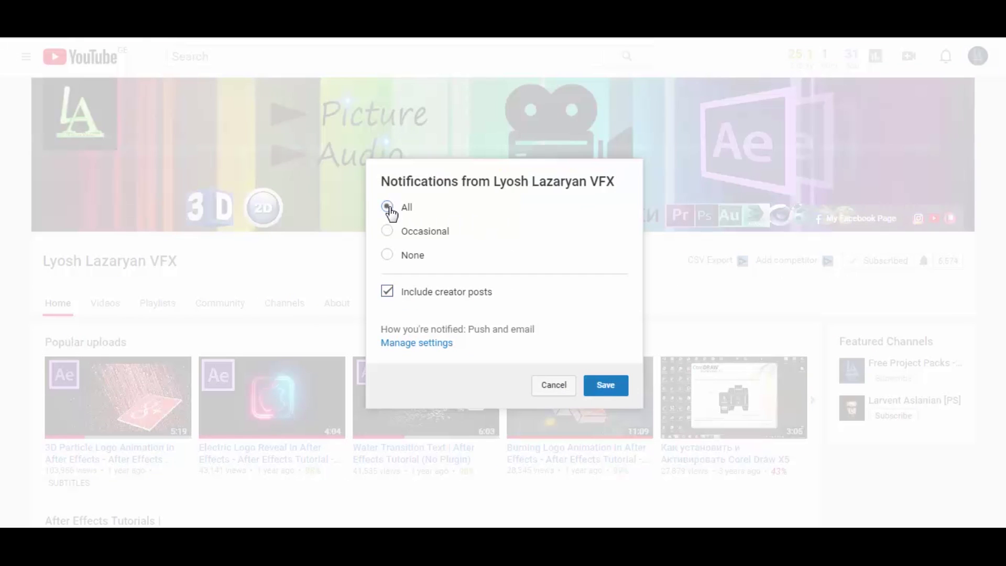